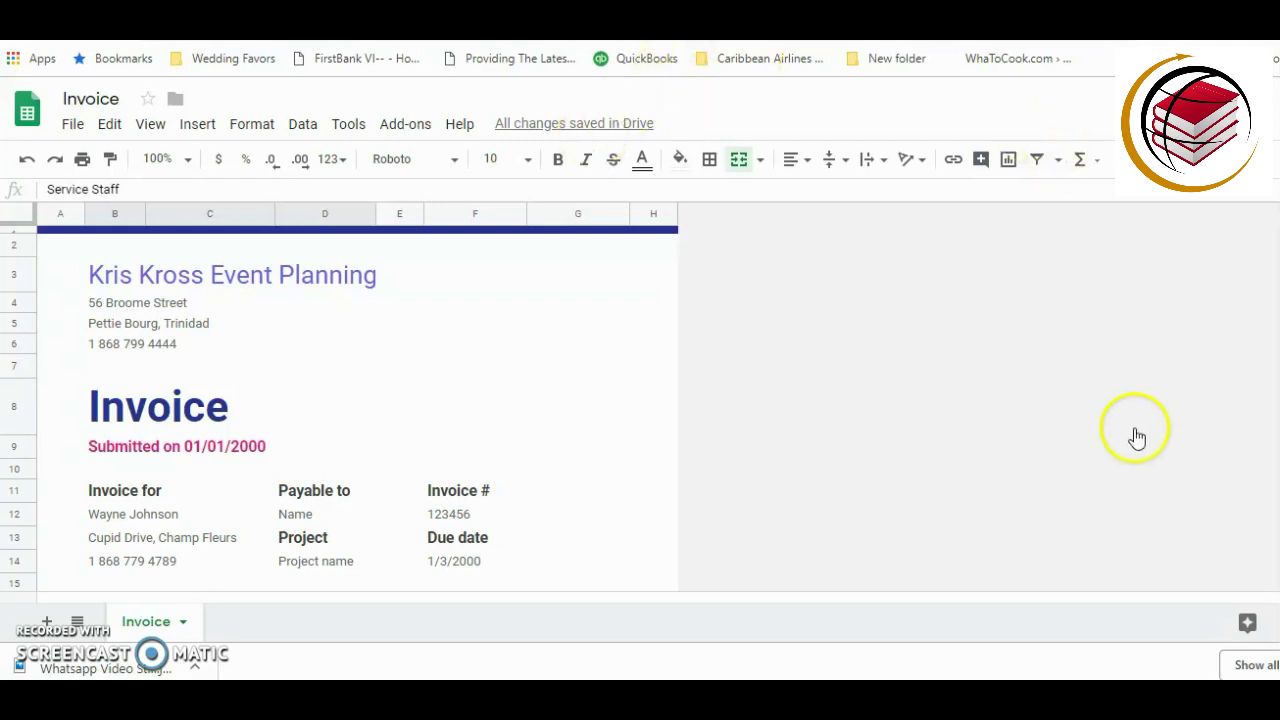
Scroll through the finished sample invoice to review its layout.
{"action": "scroll", "coordinate": [340, 406], "scroll_direction": "down", "scroll_amount": 2}
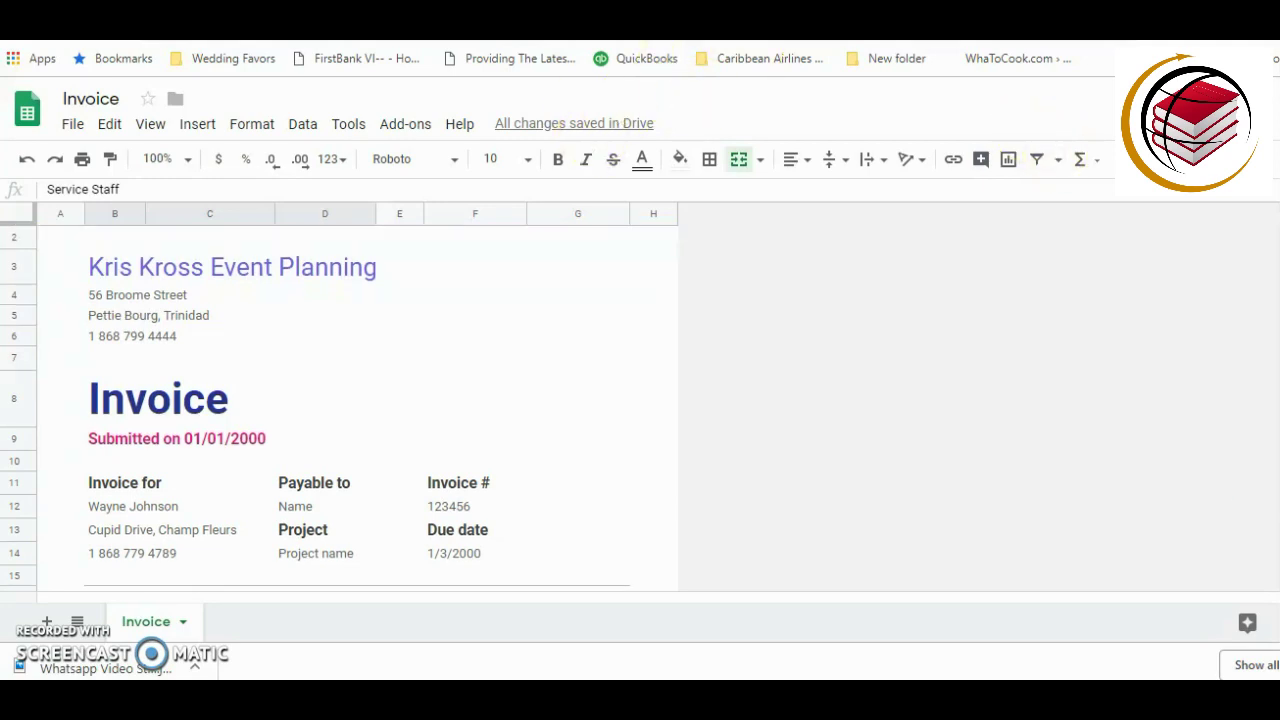
{"action": "scroll", "coordinate": [340, 406], "scroll_direction": "down", "scroll_amount": 4}
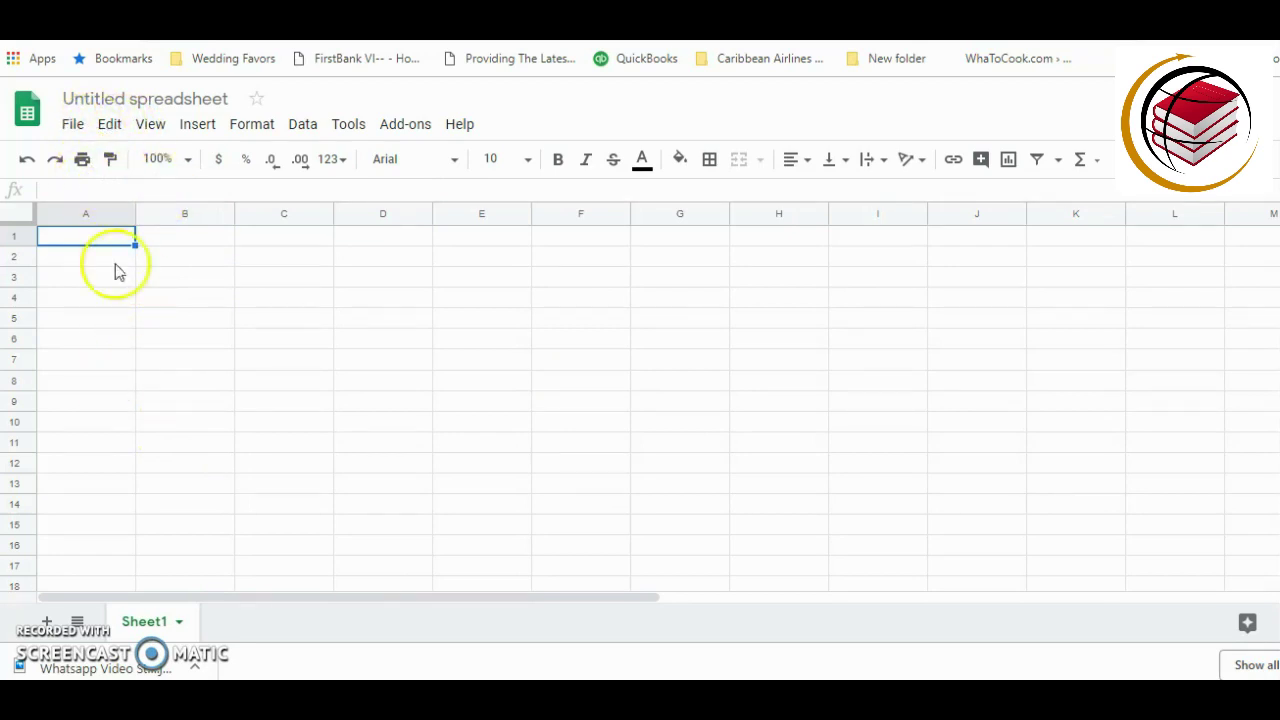
Create a new spreadsheet from the Invoice template in the Work section of the template gallery.
{"action": "left_click", "coordinate": [74, 126]}
{"action": "mouse_move", "coordinate": [107, 216]}
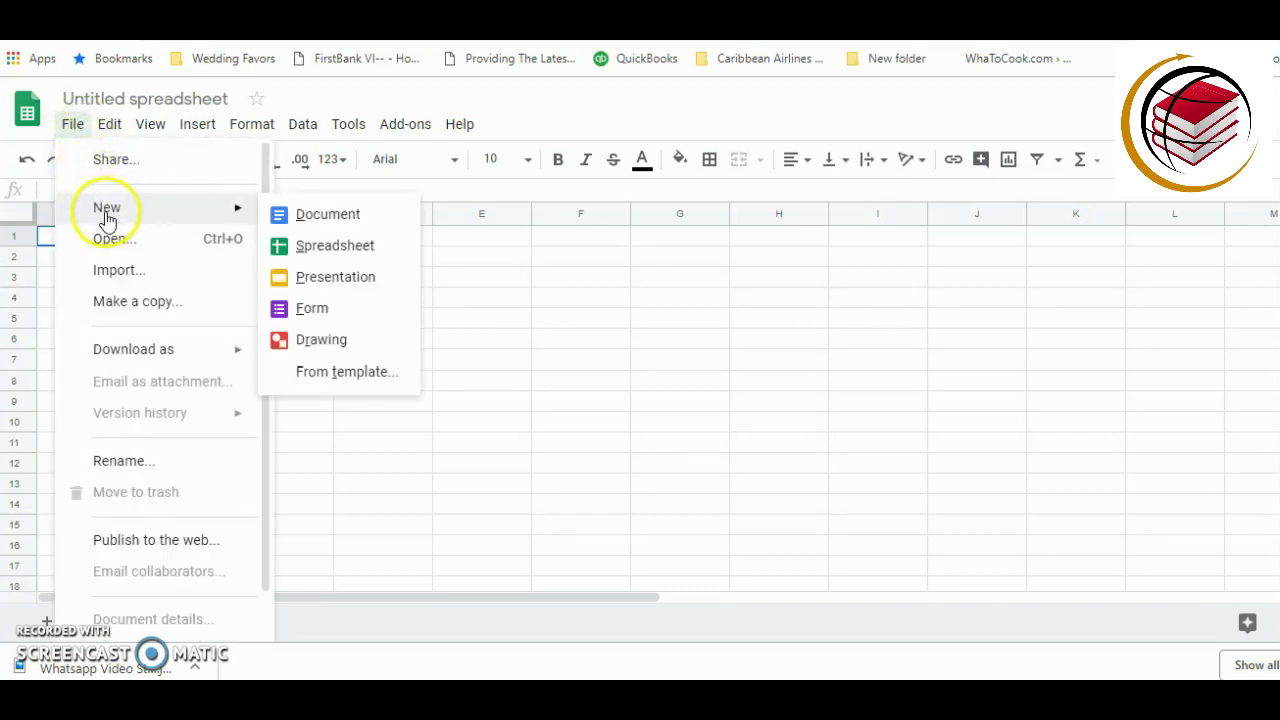
{"action": "left_click", "coordinate": [331, 373]}
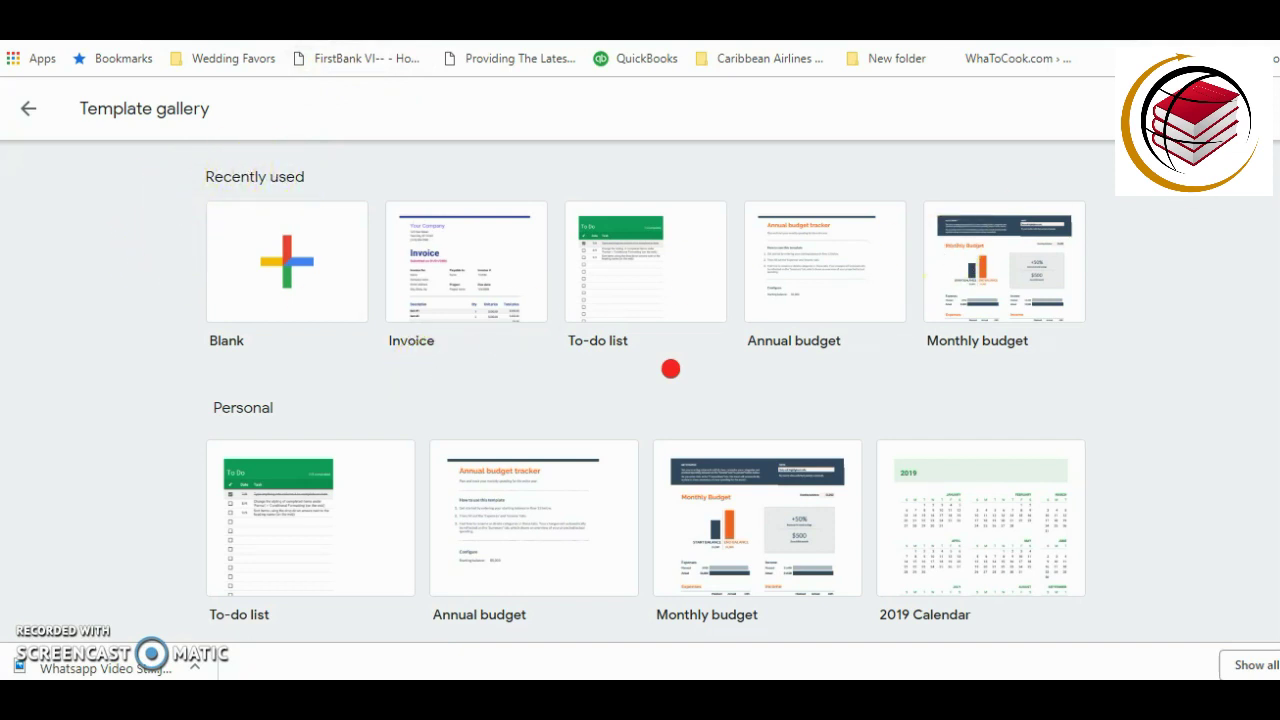
{"action": "left_click", "coordinate": [670, 369]}
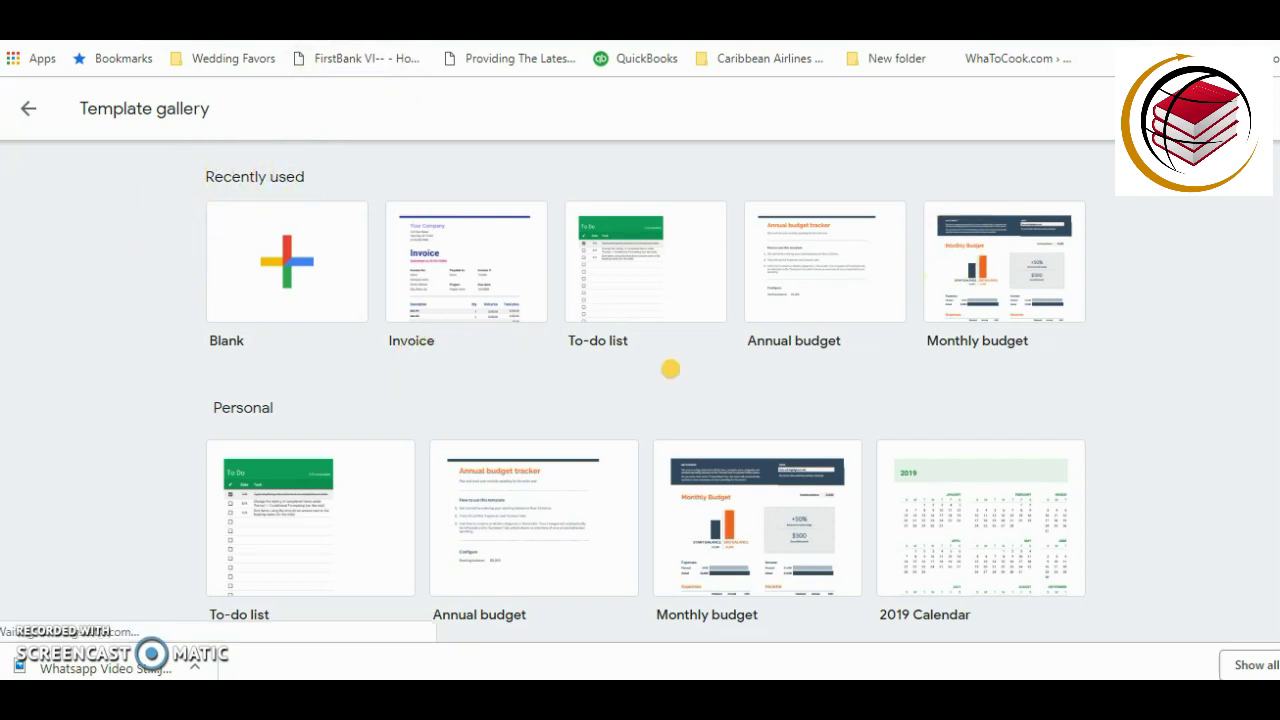
{"action": "scroll", "coordinate": [670, 369], "scroll_direction": "down", "scroll_amount": 6}
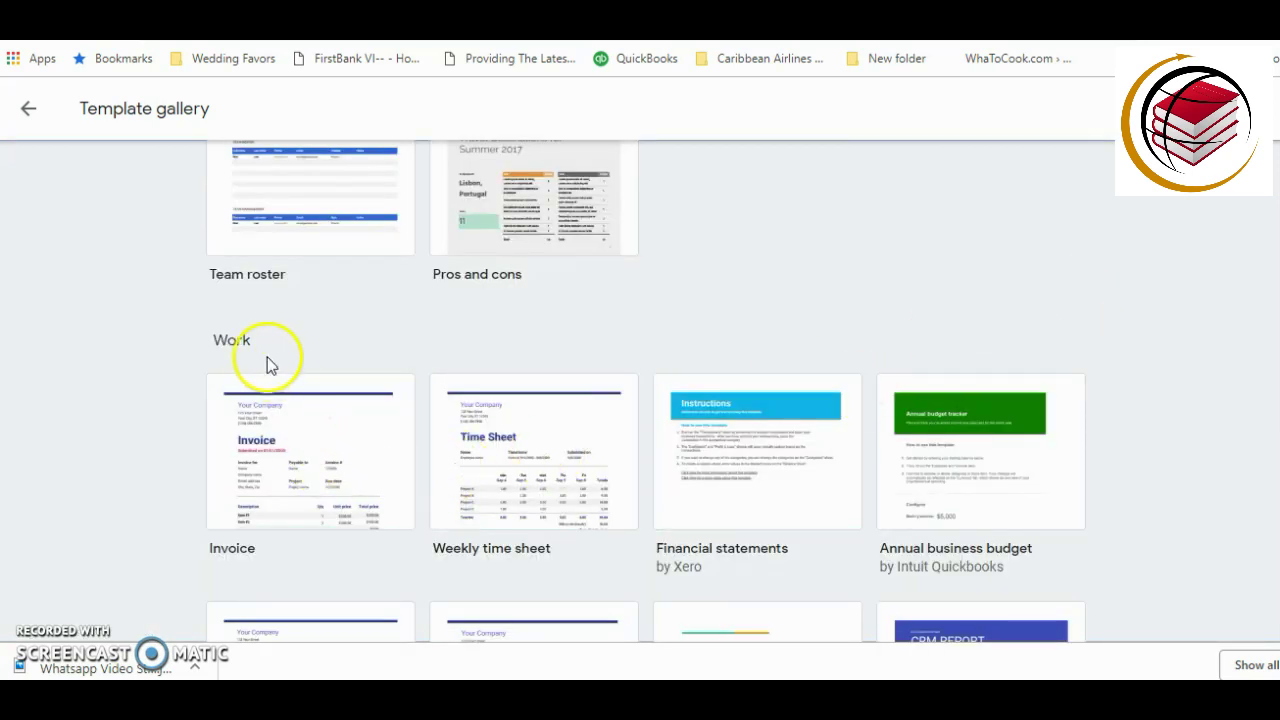
{"action": "right_click", "coordinate": [288, 486]}
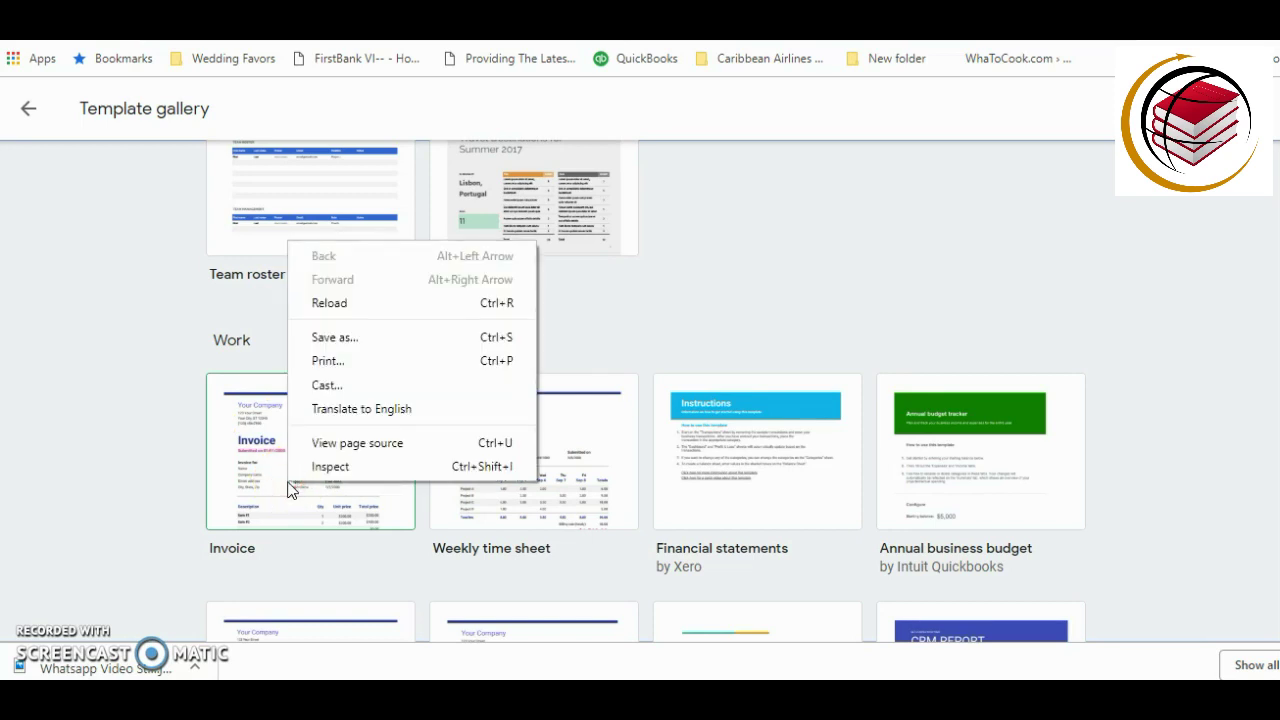
{"action": "left_click", "coordinate": [262, 508]}
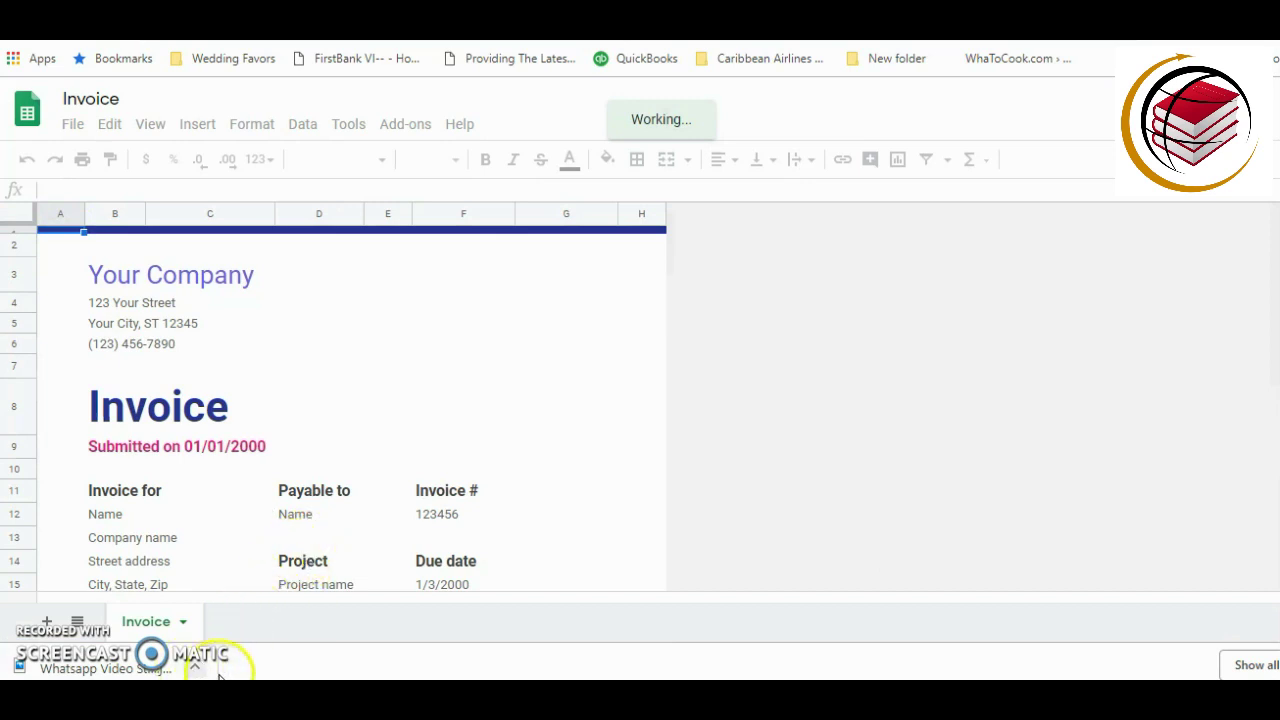
Dismiss the download bar and add a blank Sheet2 to the Invoice spreadsheet.
{"action": "left_click", "coordinate": [197, 669]}
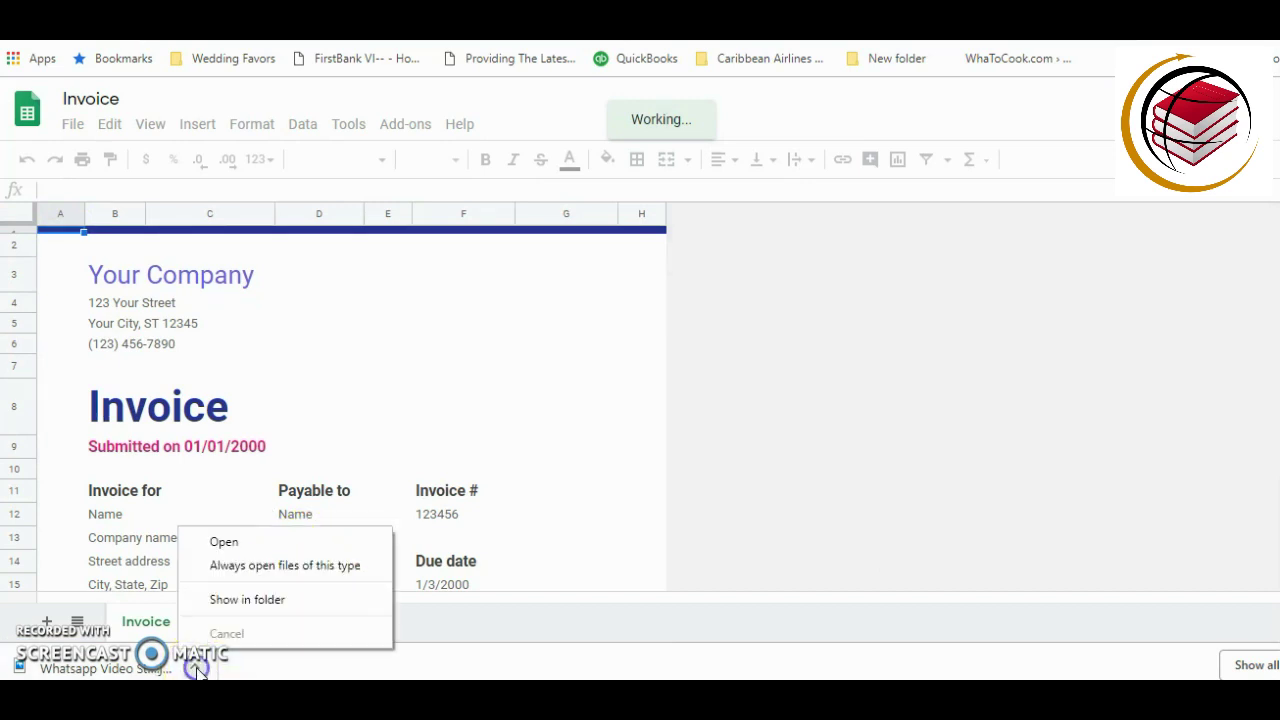
{"action": "left_click", "coordinate": [224, 541]}
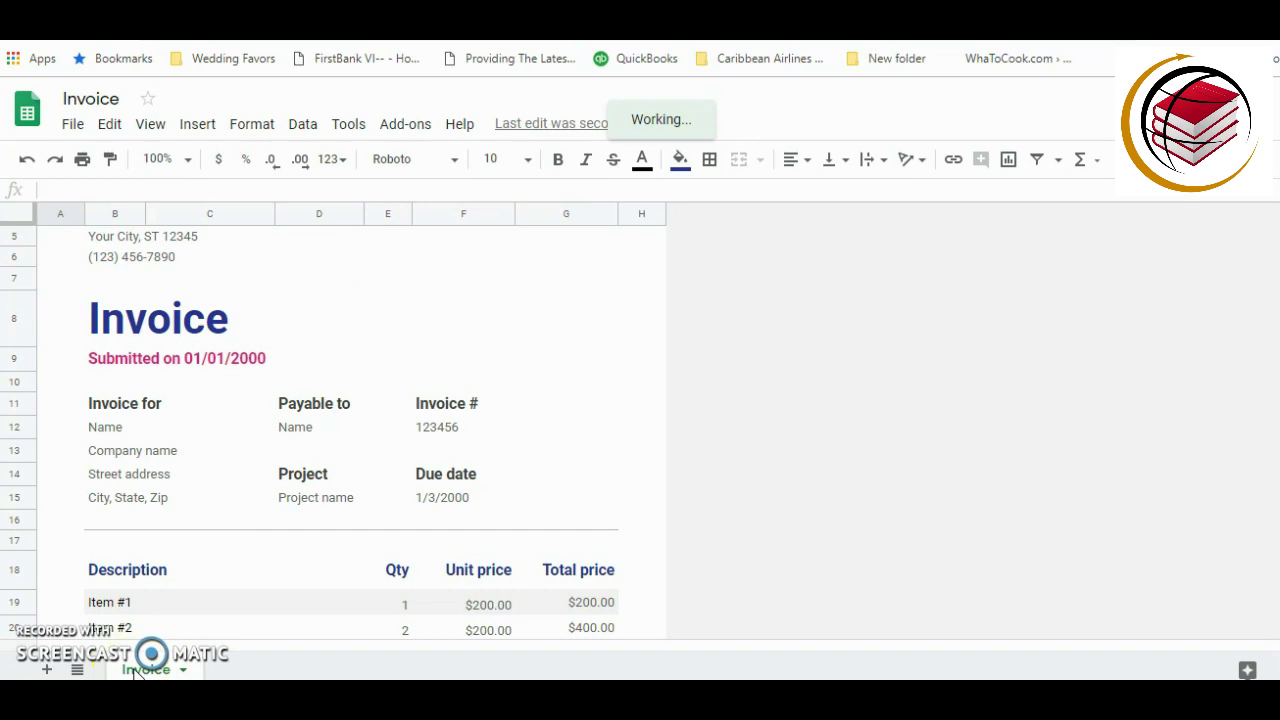
{"action": "left_click", "coordinate": [47, 670]}
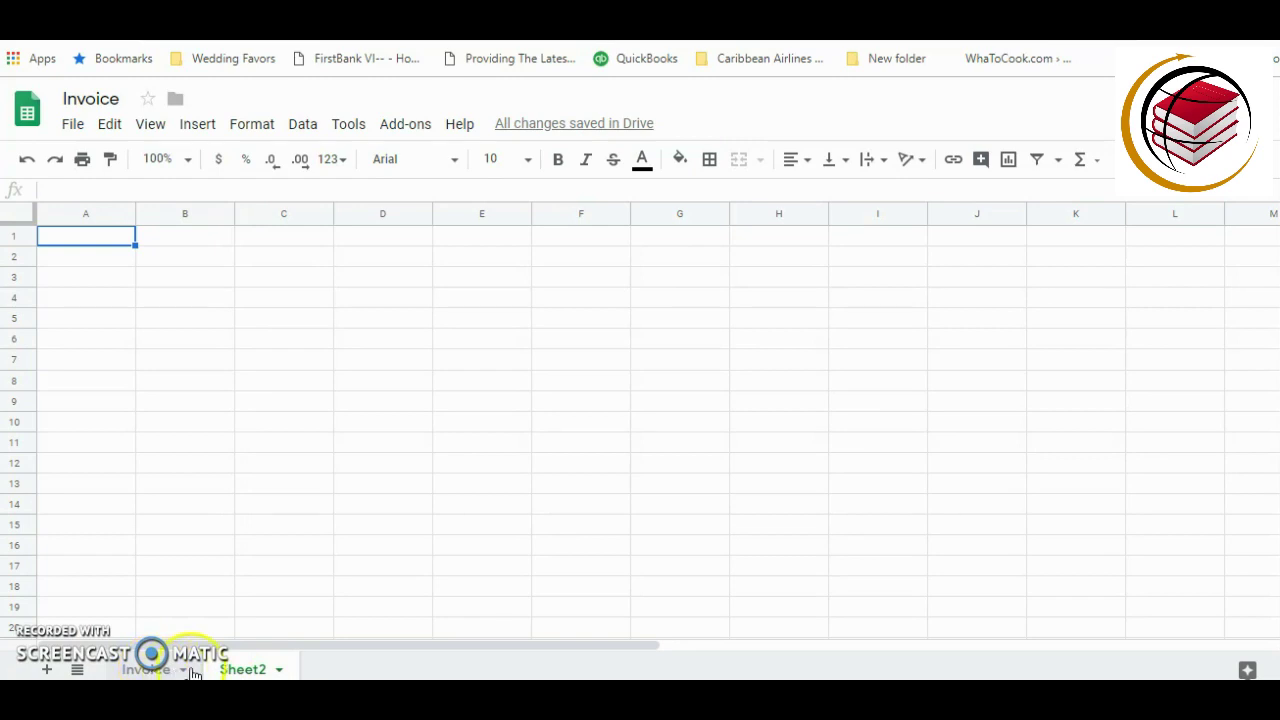
Rename the Sheet2 tab to 'Invoice input', then return to the Invoice sheet.
{"action": "left_click", "coordinate": [281, 671]}
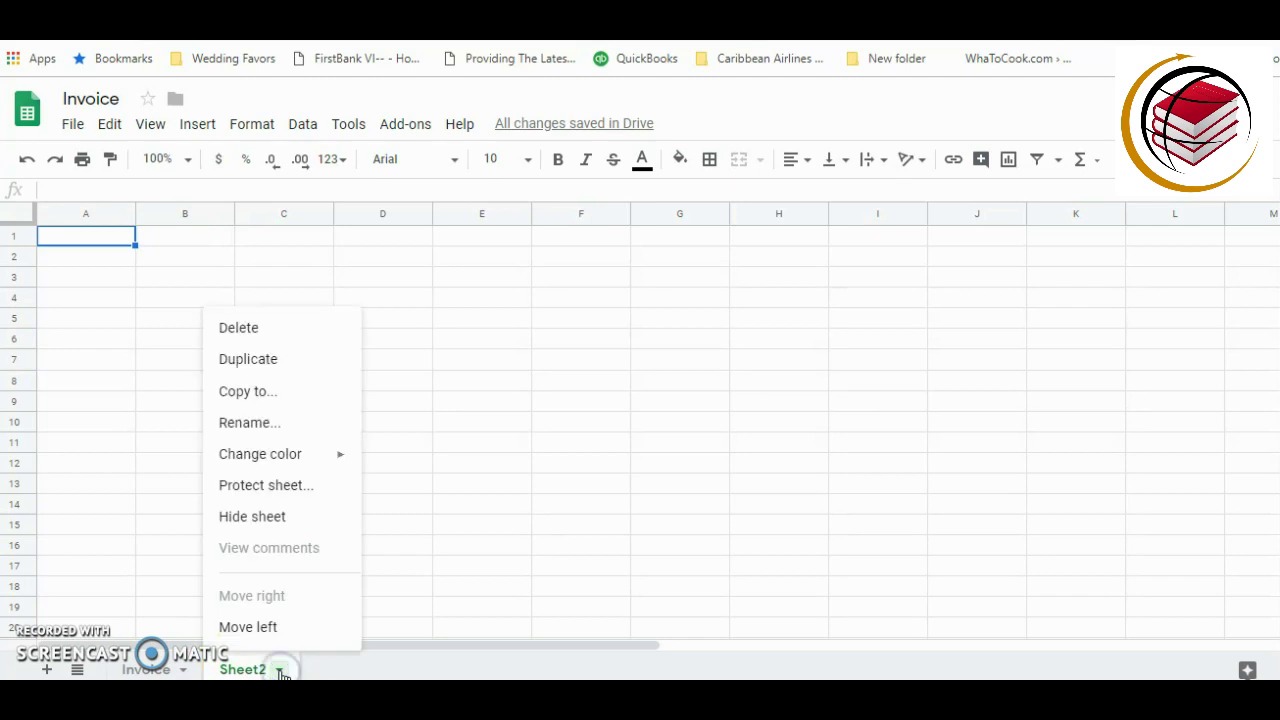
{"action": "left_click", "coordinate": [262, 428]}
{"action": "type", "text": "De"}
{"action": "key", "text": "BackSpace"}
{"action": "key", "text": "BackSpace"}
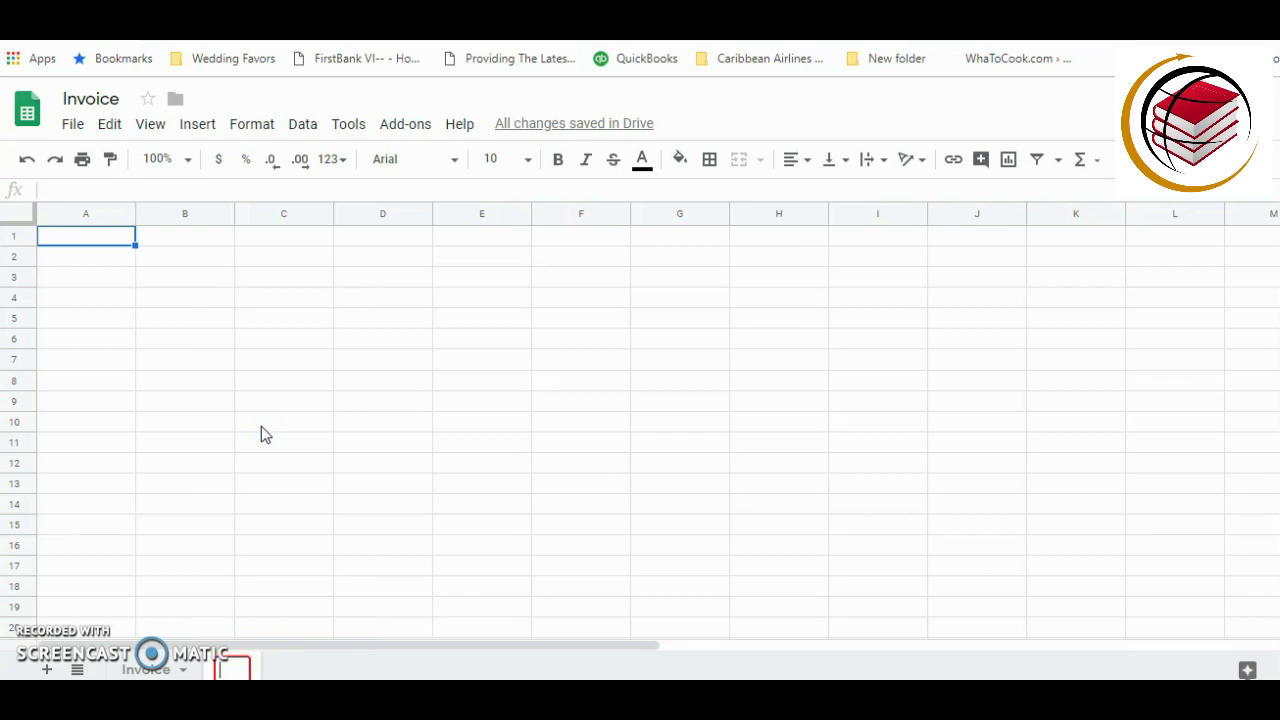
{"action": "type", "text": "Invoice de"}
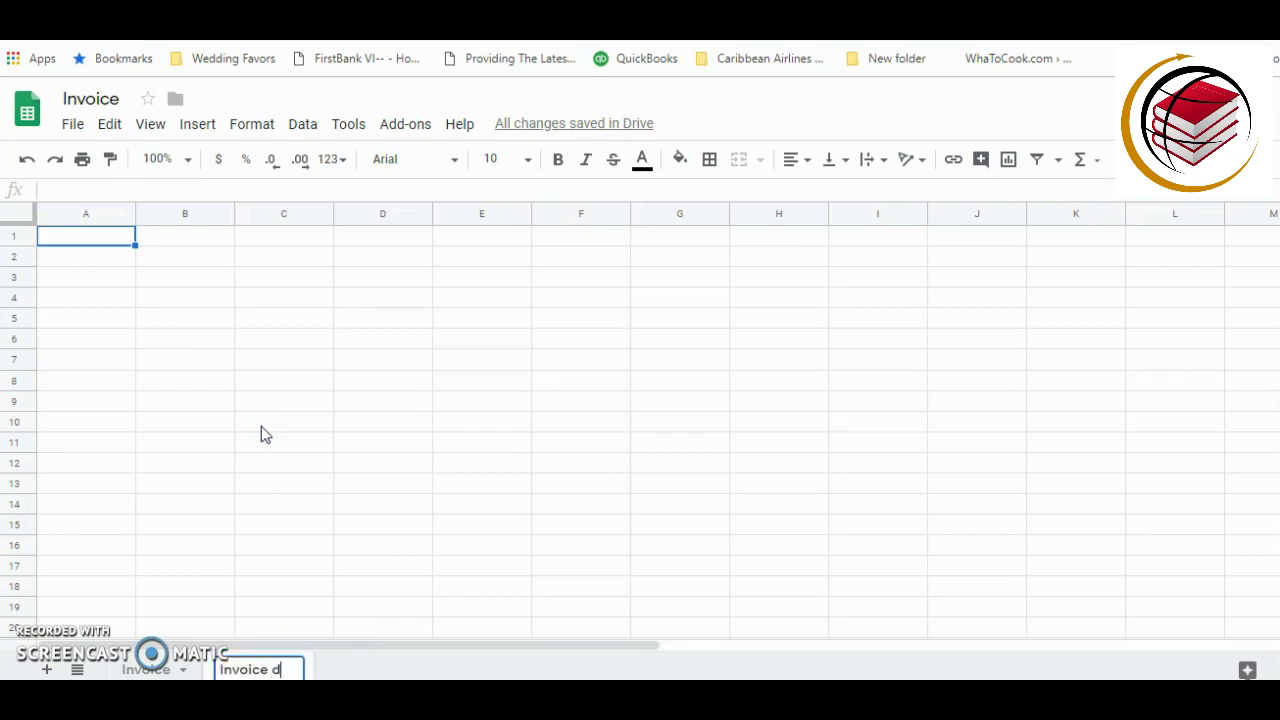
{"action": "key", "text": "BackSpace"}
{"action": "key", "text": "BackSpace"}
{"action": "type", "text": "input"}
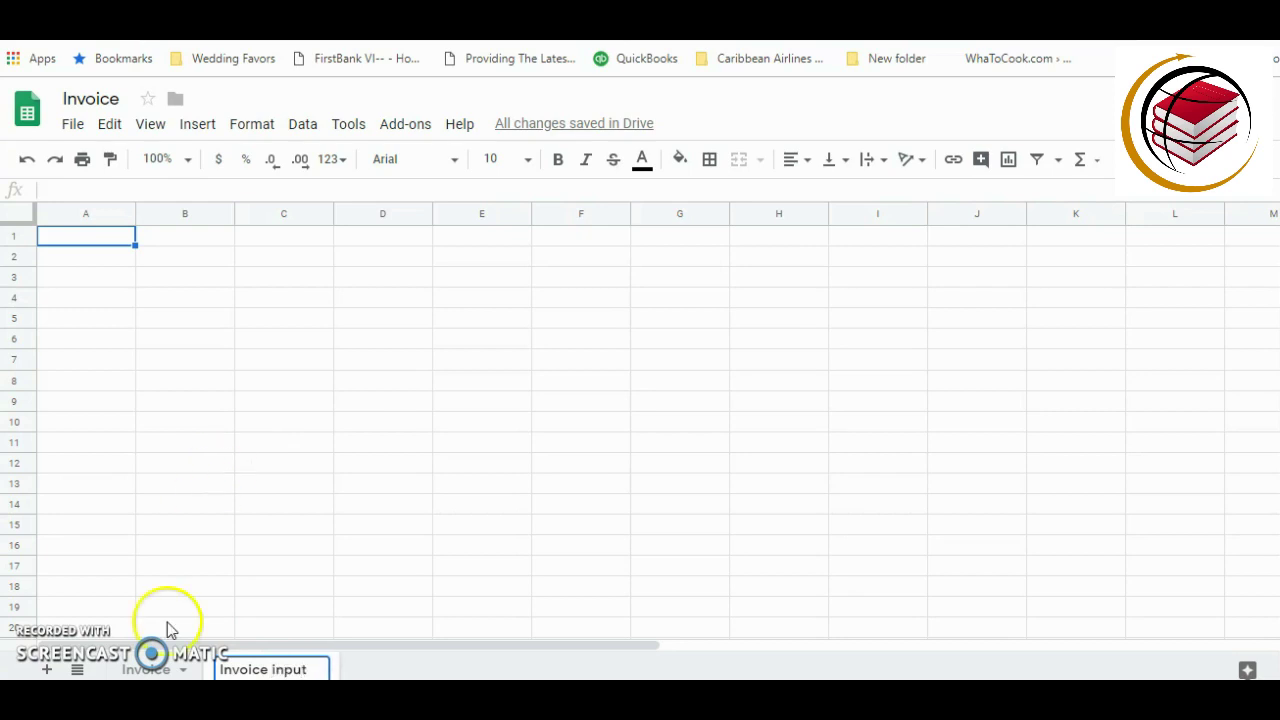
{"action": "left_click", "coordinate": [186, 673]}
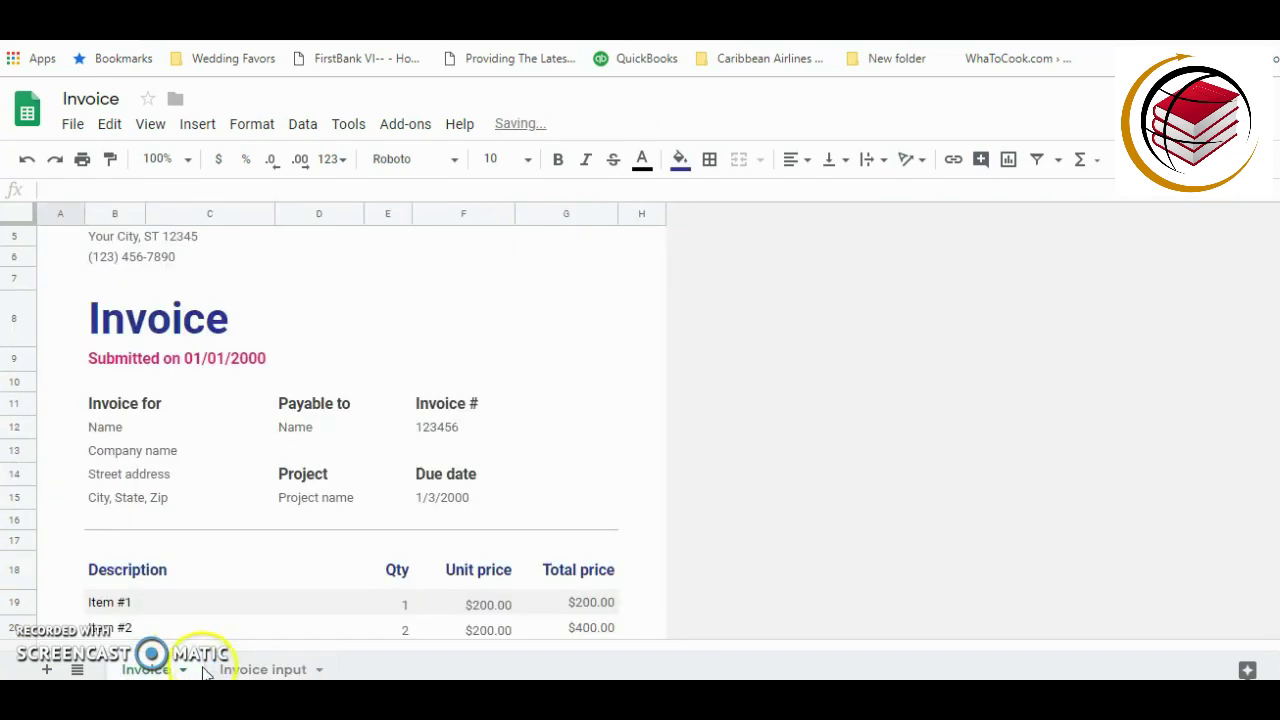
Rename the Invoice tab to 'Invoice output'.
{"action": "left_click", "coordinate": [184, 672]}
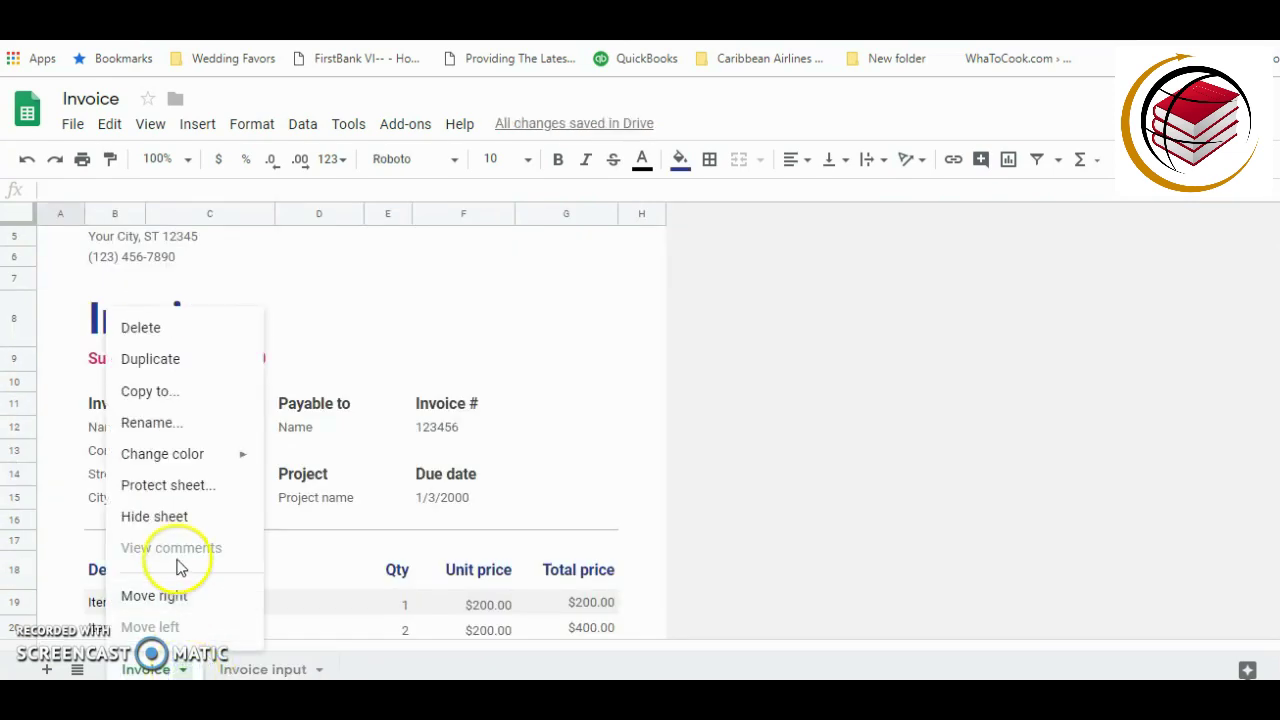
{"action": "left_click", "coordinate": [163, 425]}
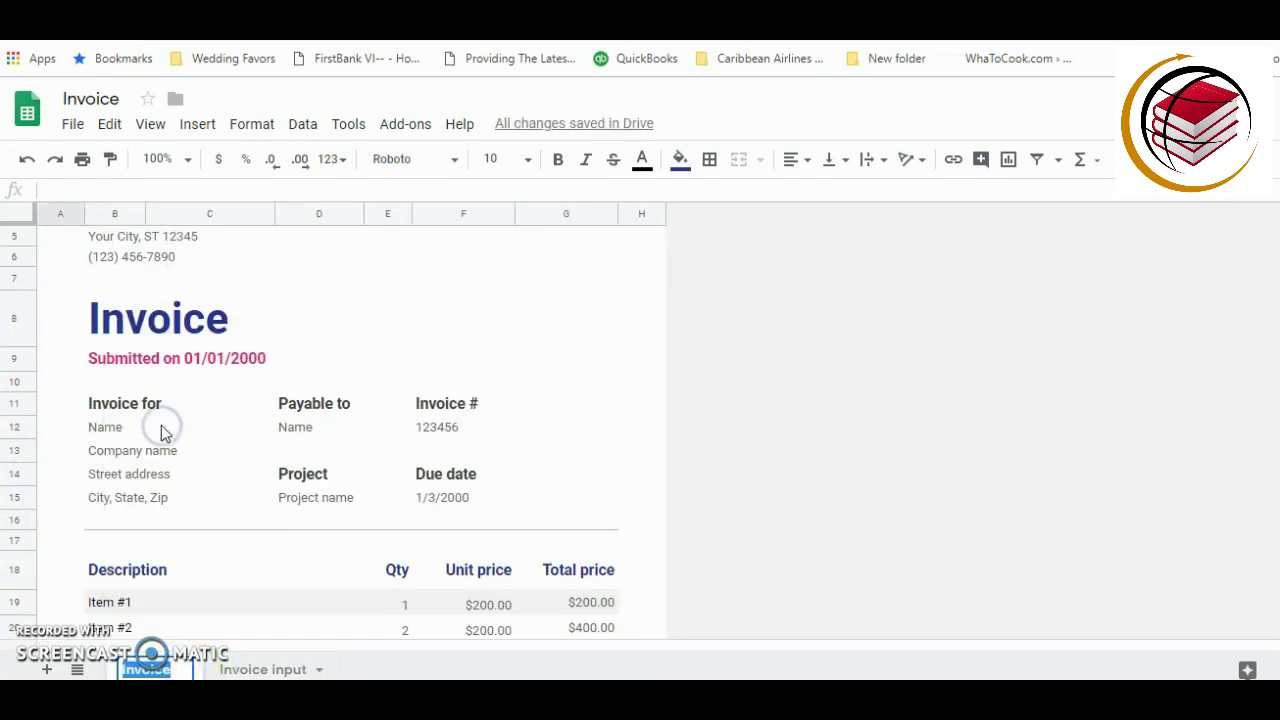
{"action": "type", "text": "Invoice output"}
{"action": "left_click", "coordinate": [731, 530]}
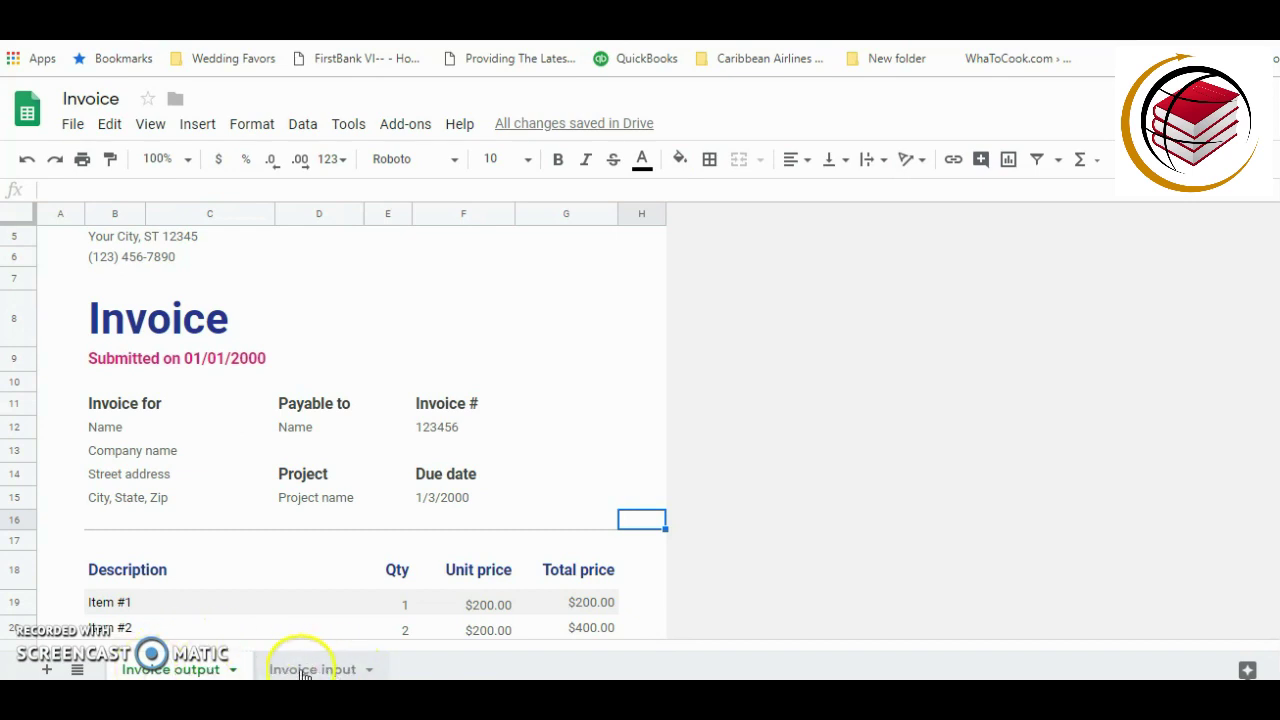
Move the Invoice input tab left of Invoice output and finish on Invoice input.
{"action": "left_click", "coordinate": [368, 671]}
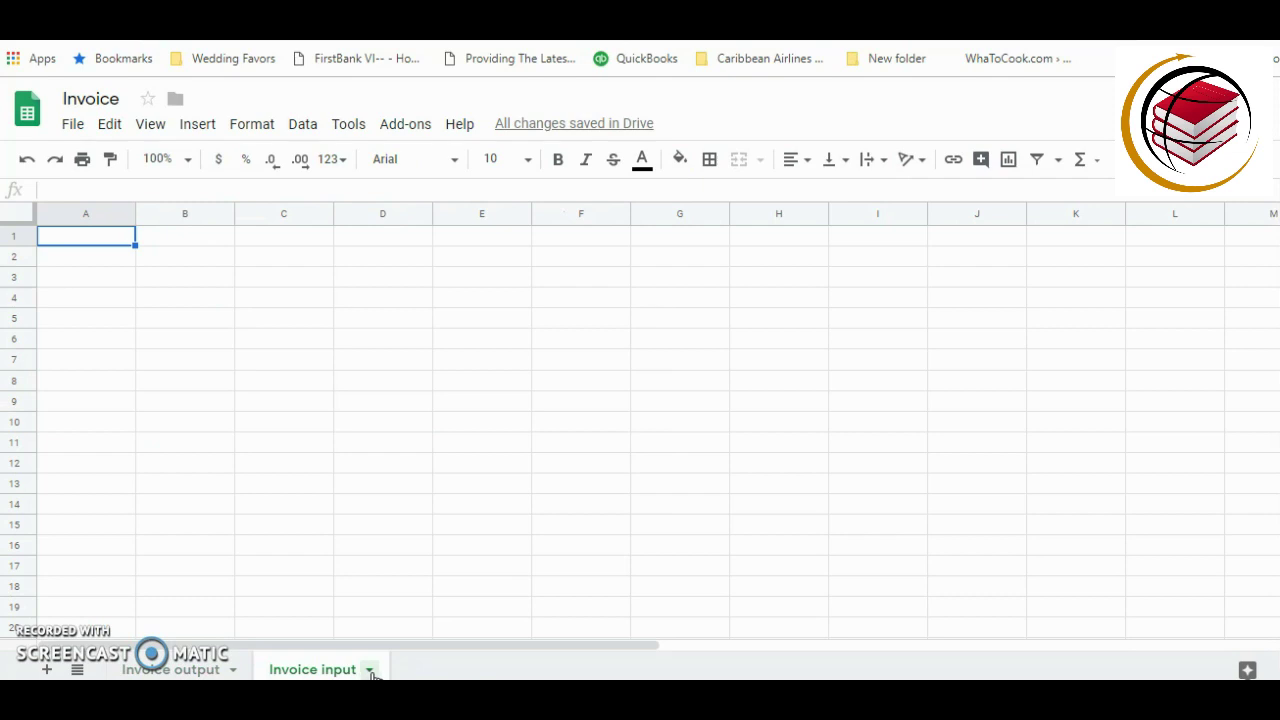
{"action": "left_click", "coordinate": [369, 671]}
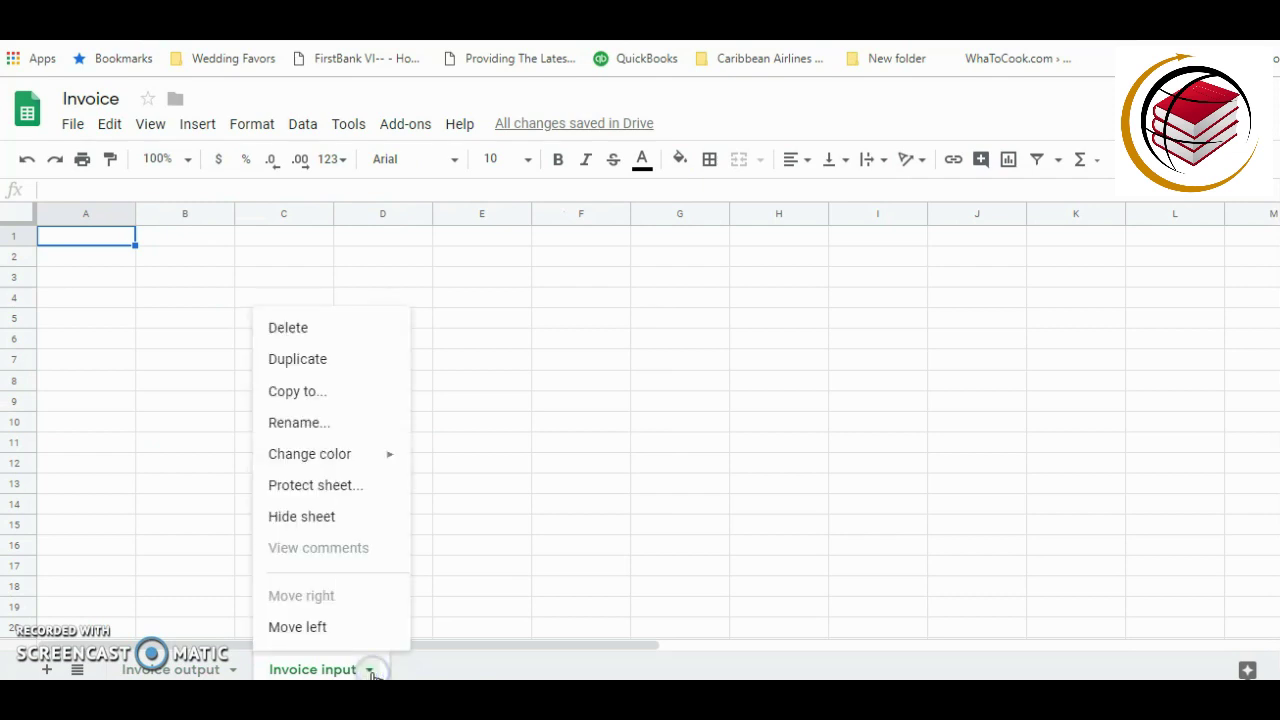
{"action": "left_click", "coordinate": [312, 627]}
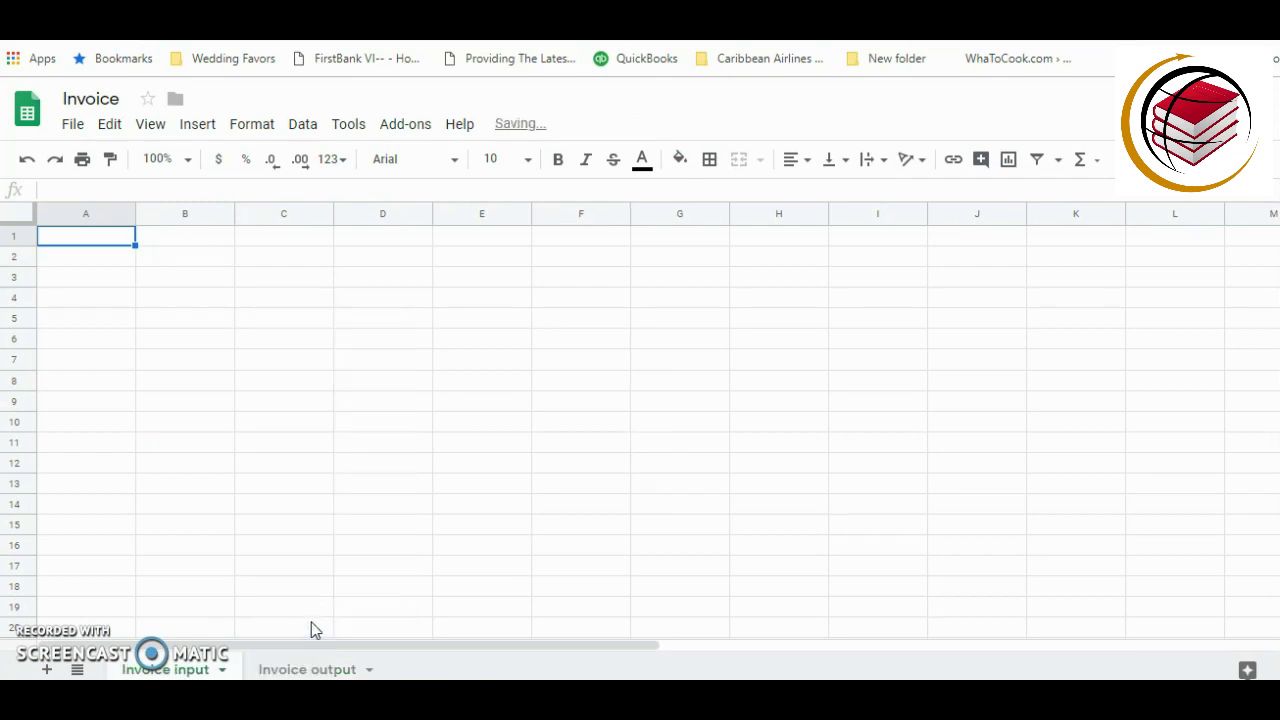
{"action": "left_click", "coordinate": [276, 673]}
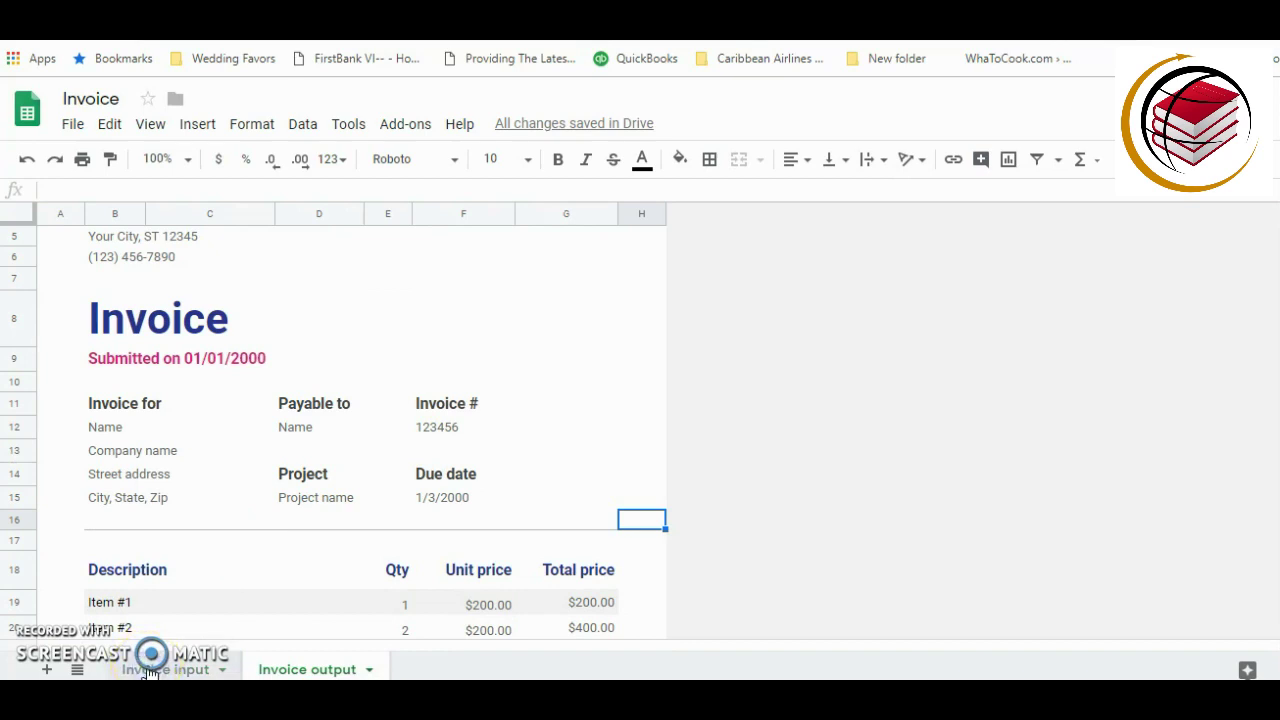
{"action": "left_click", "coordinate": [148, 672]}
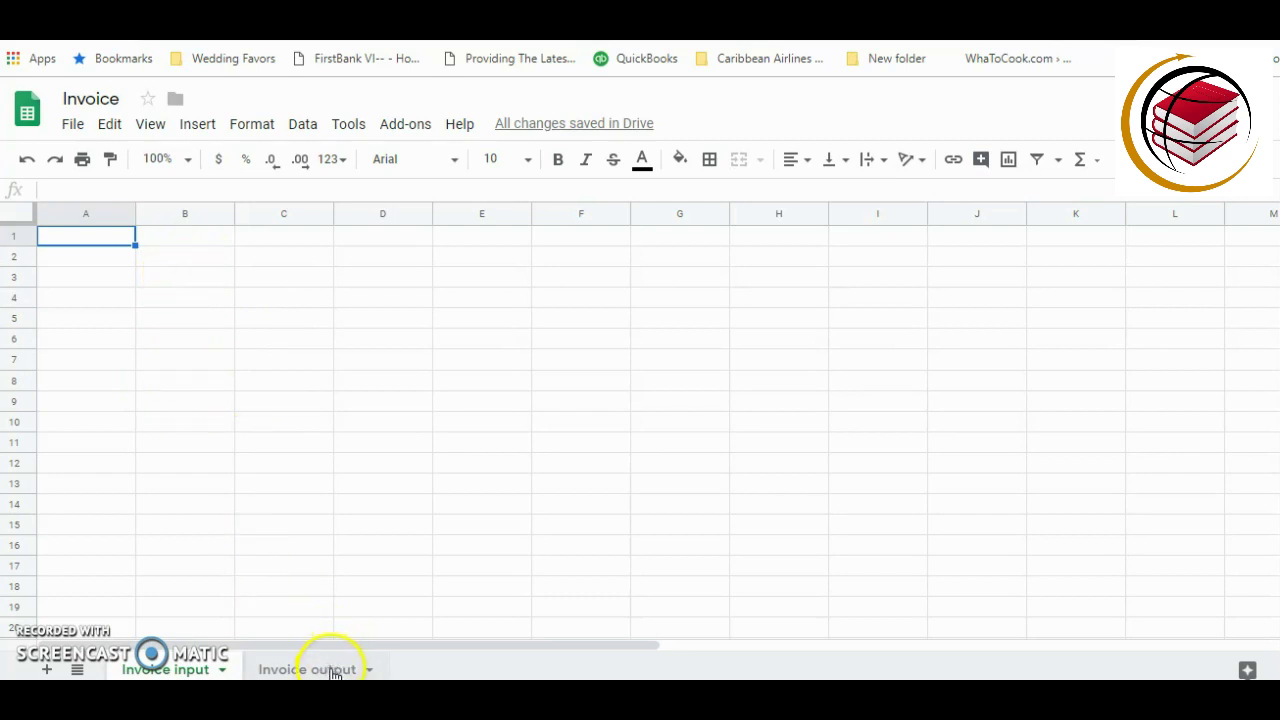
Enter the labels name, address and phone number in cells B4 through B6.
{"action": "left_click", "coordinate": [203, 303]}
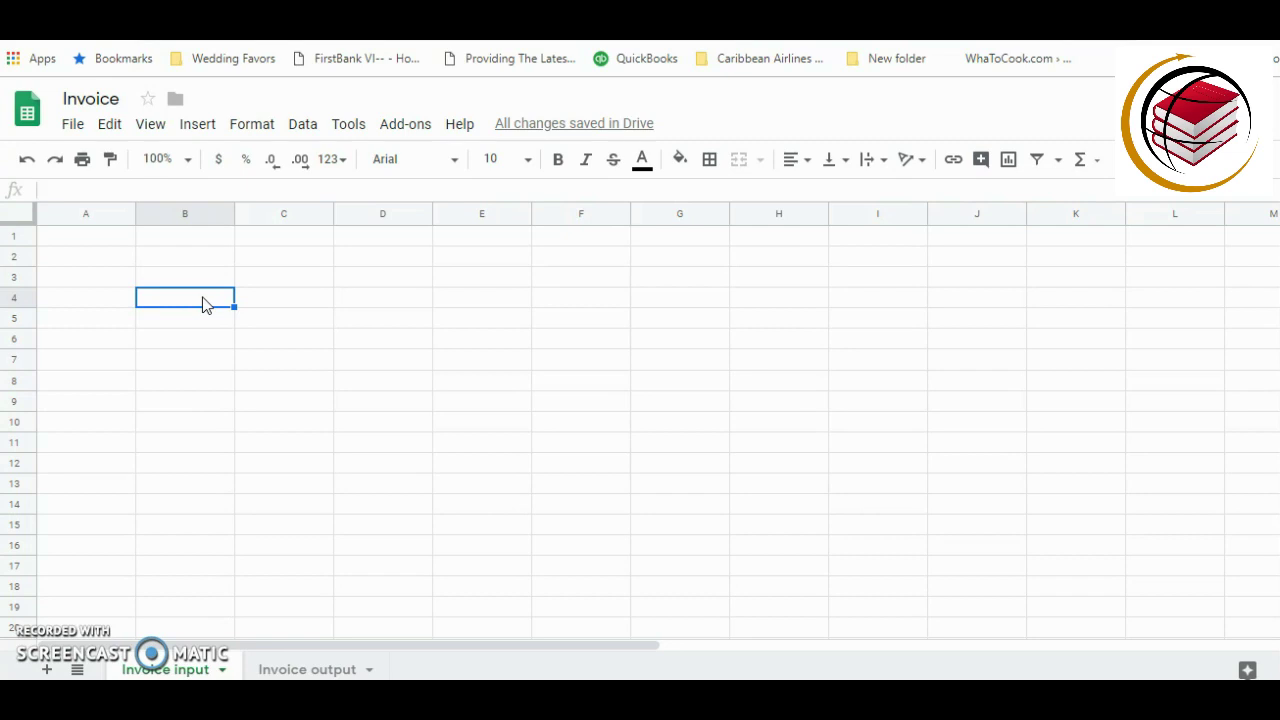
{"action": "type", "text": "name"}
{"action": "key", "text": "Return"}
{"action": "key", "text": "Return"}
{"action": "type", "text": "a"}
{"action": "key", "text": "Up"}
{"action": "type", "text": "addess"}
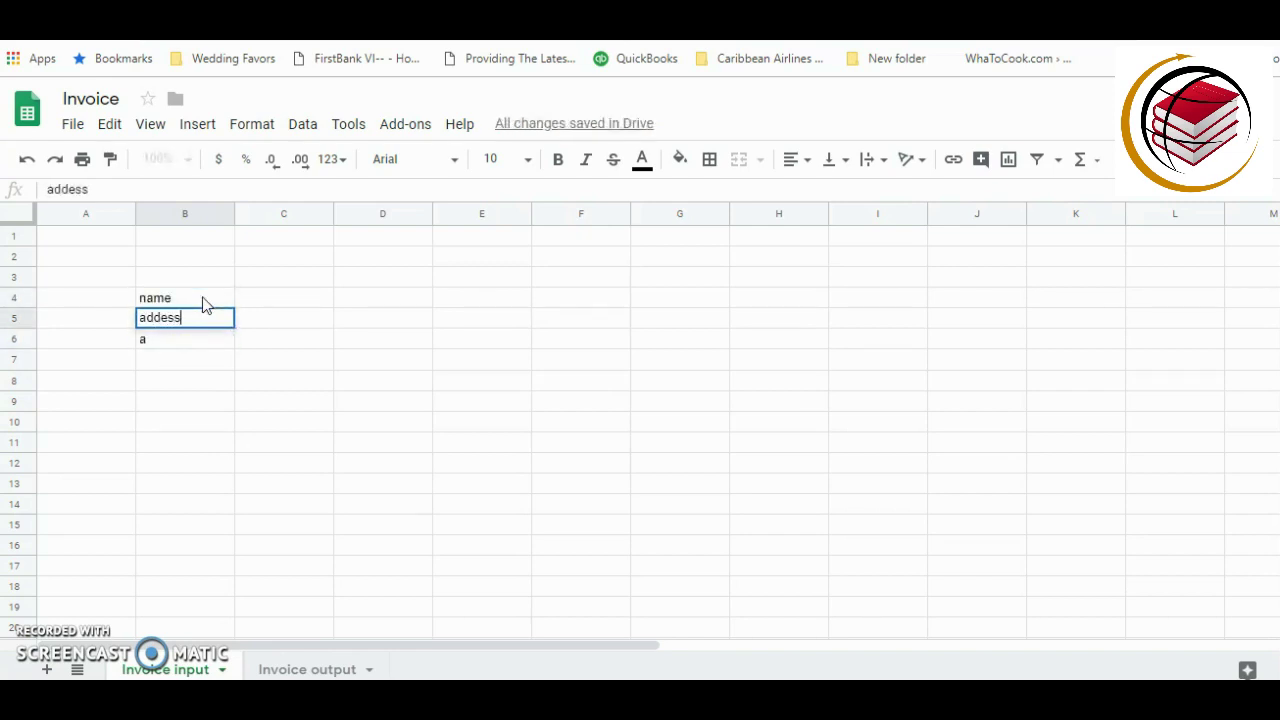
{"action": "key", "text": "BackSpace"}
{"action": "key", "text": "BackSpace"}
{"action": "key", "text": "BackSpace"}
{"action": "type", "text": "ress"}
{"action": "key", "text": "Return"}
{"action": "type", "text": "a"}
{"action": "key", "text": "BackSpace"}
{"action": "type", "text": "p"}
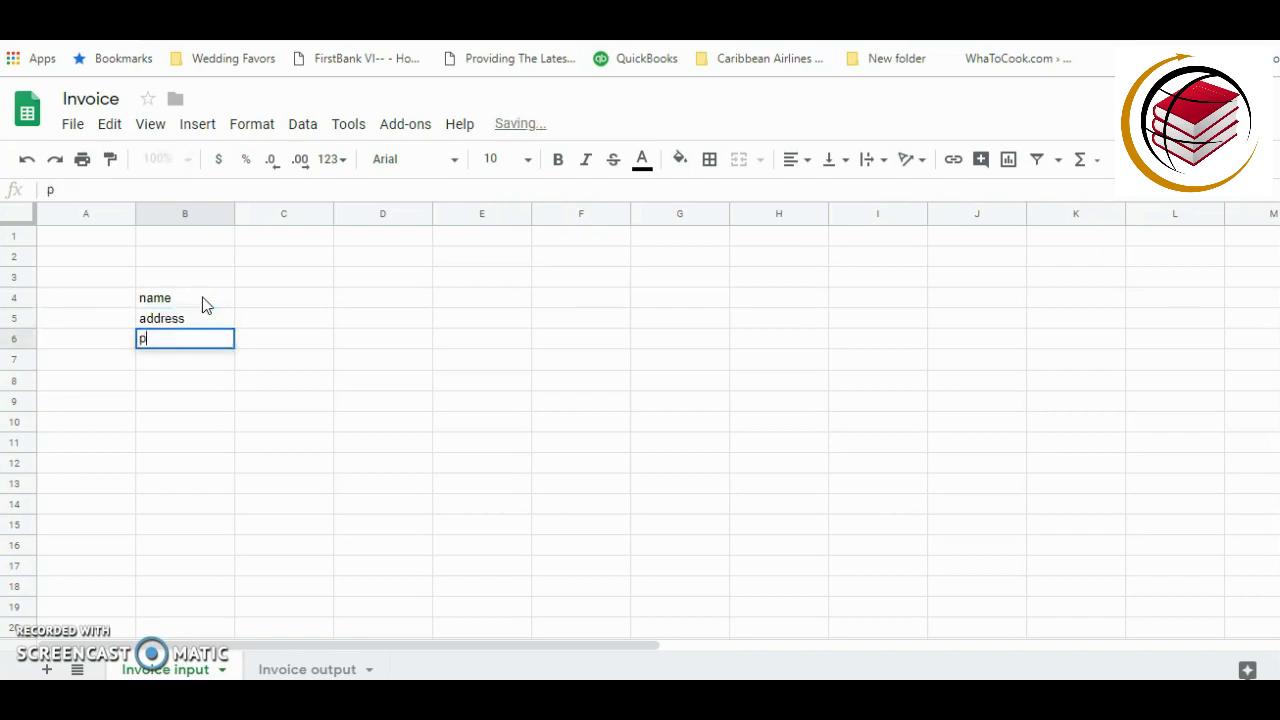
{"action": "type", "text": "hone number"}
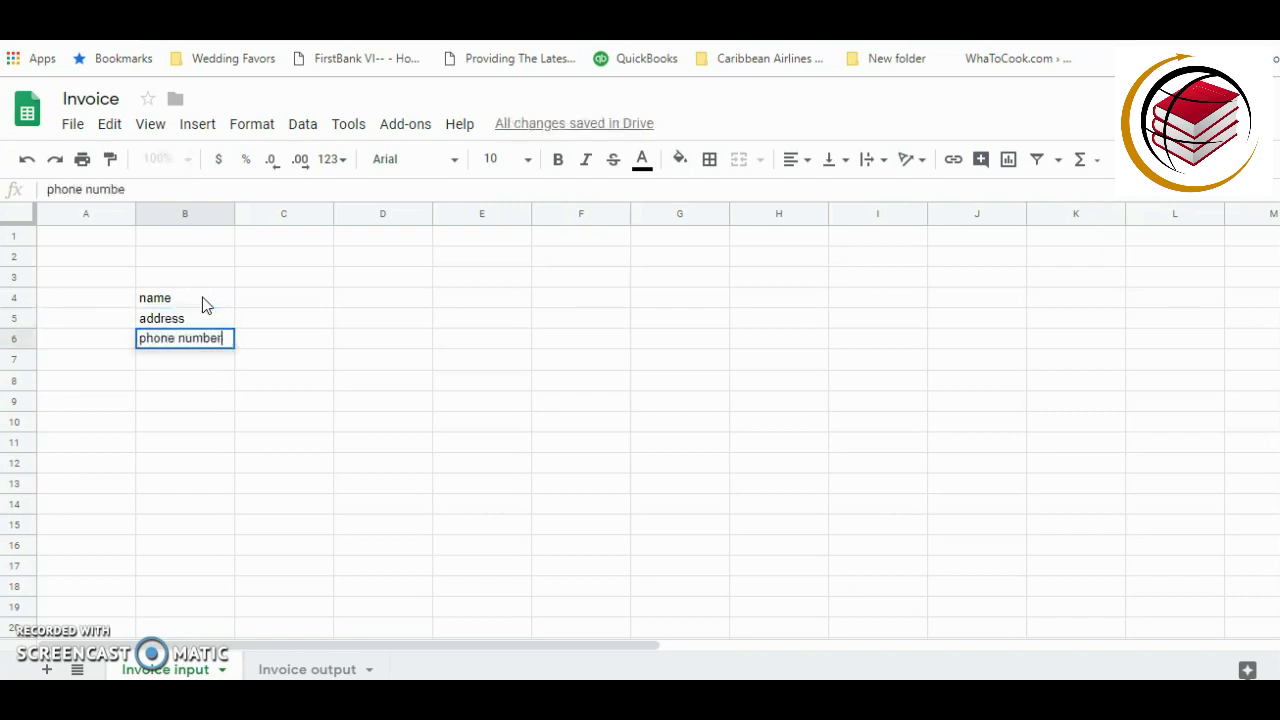
{"action": "key", "text": "Return"}
Enter the label 'descripiton' in cell B9.
{"action": "key", "text": "Down"}
{"action": "key", "text": "Down"}
{"action": "key", "text": "Down"}
{"action": "key", "text": "Up"}
{"action": "type", "text": "d"}
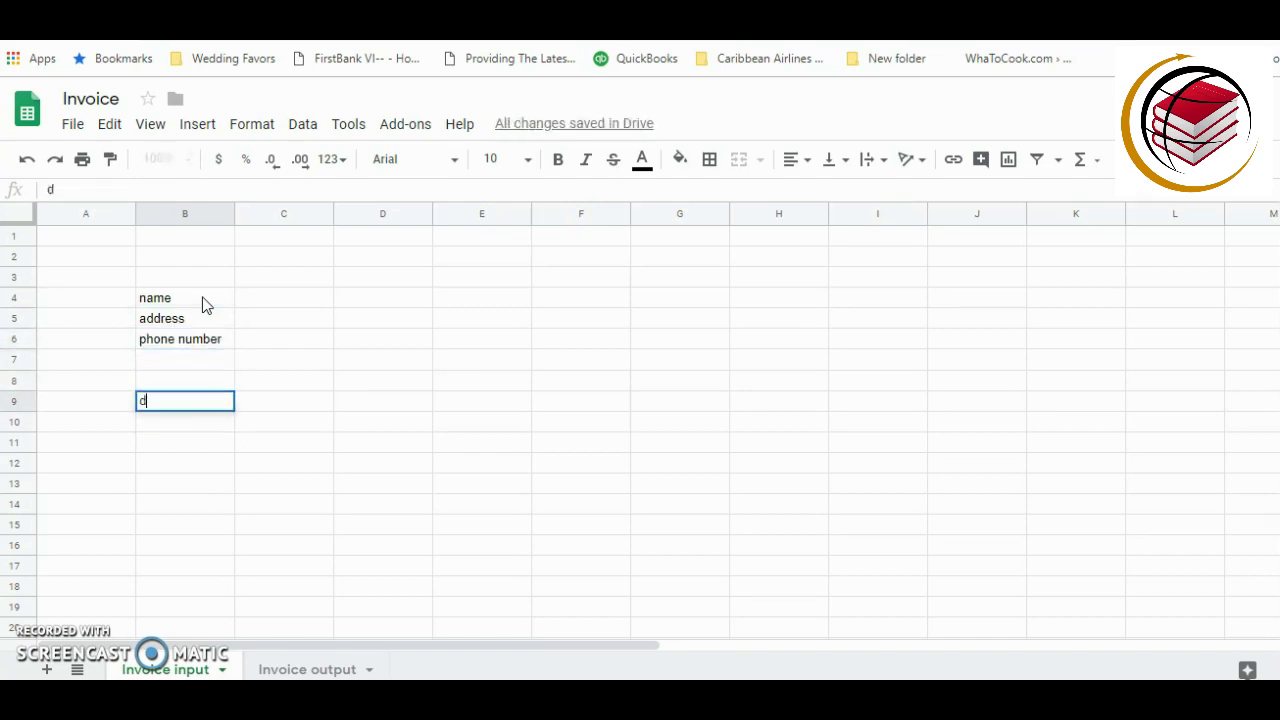
{"action": "type", "text": "escripiton"}
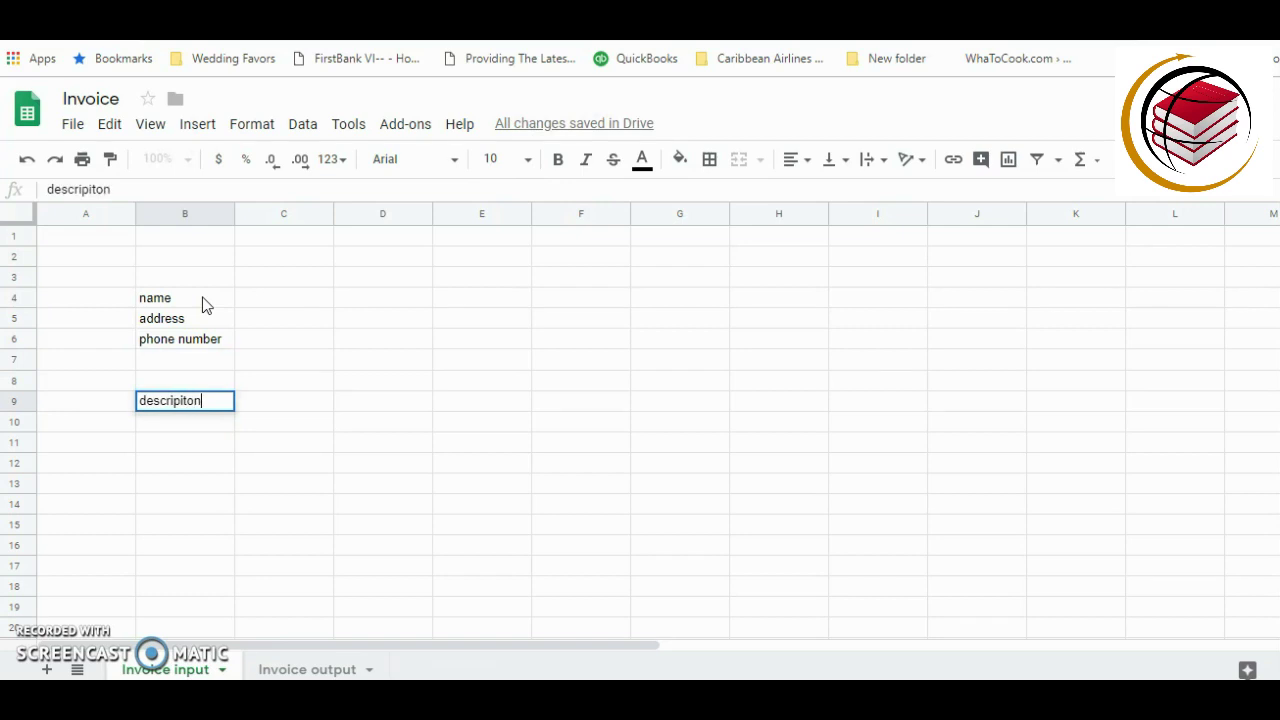
{"action": "key", "text": "Return"}
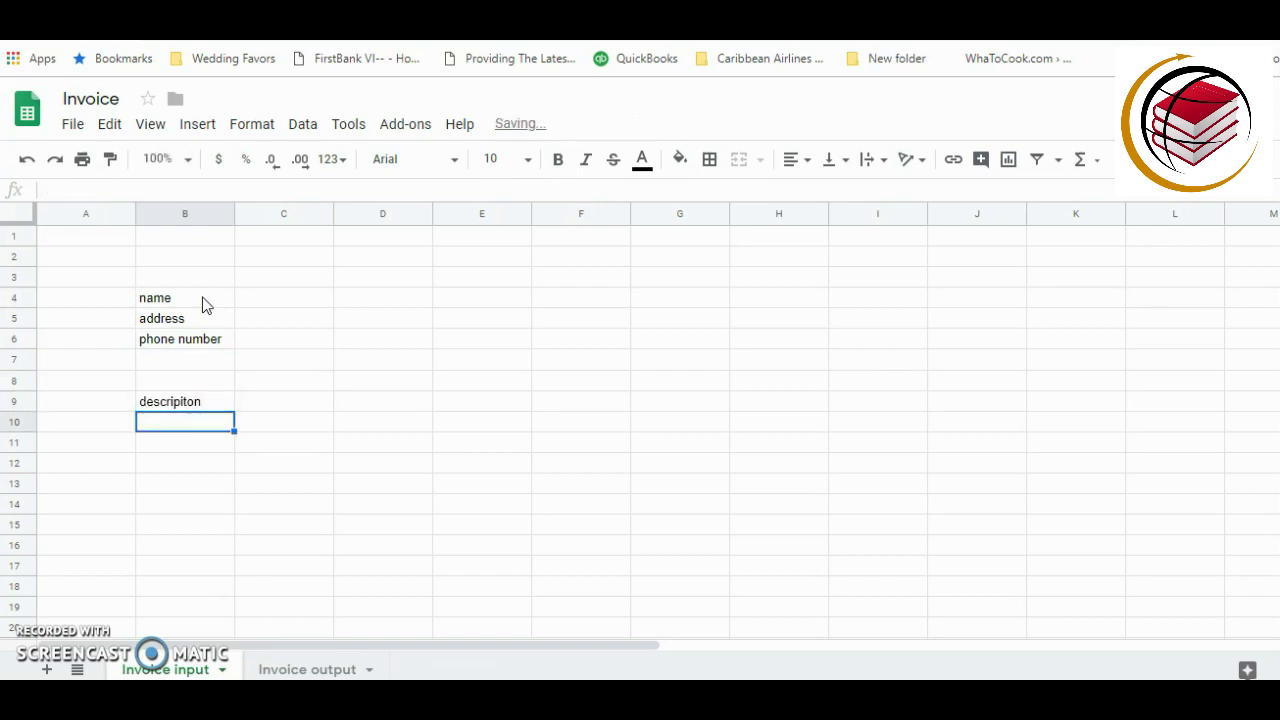
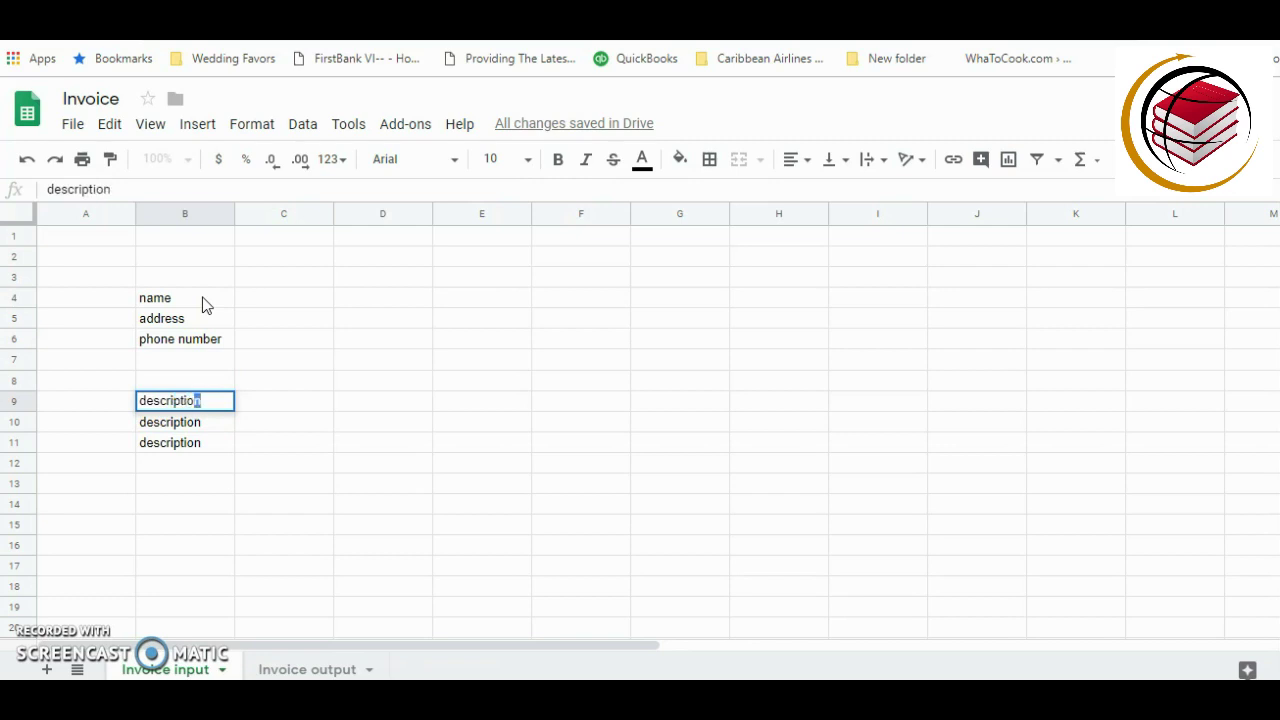
Add a 'tax' label in B7.
{"action": "key", "text": "Return"}
{"action": "key", "text": "Up"}
{"action": "key", "text": "Up"}
{"action": "key", "text": "Up"}
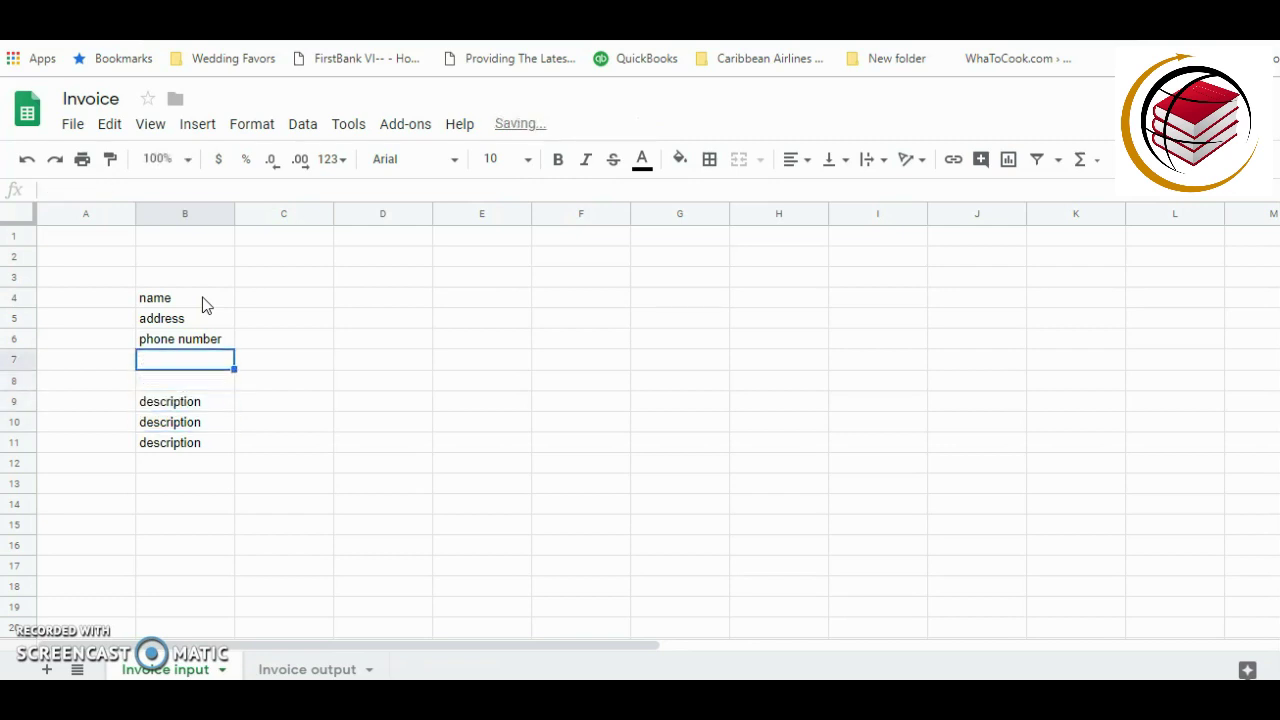
{"action": "type", "text": "tax"}
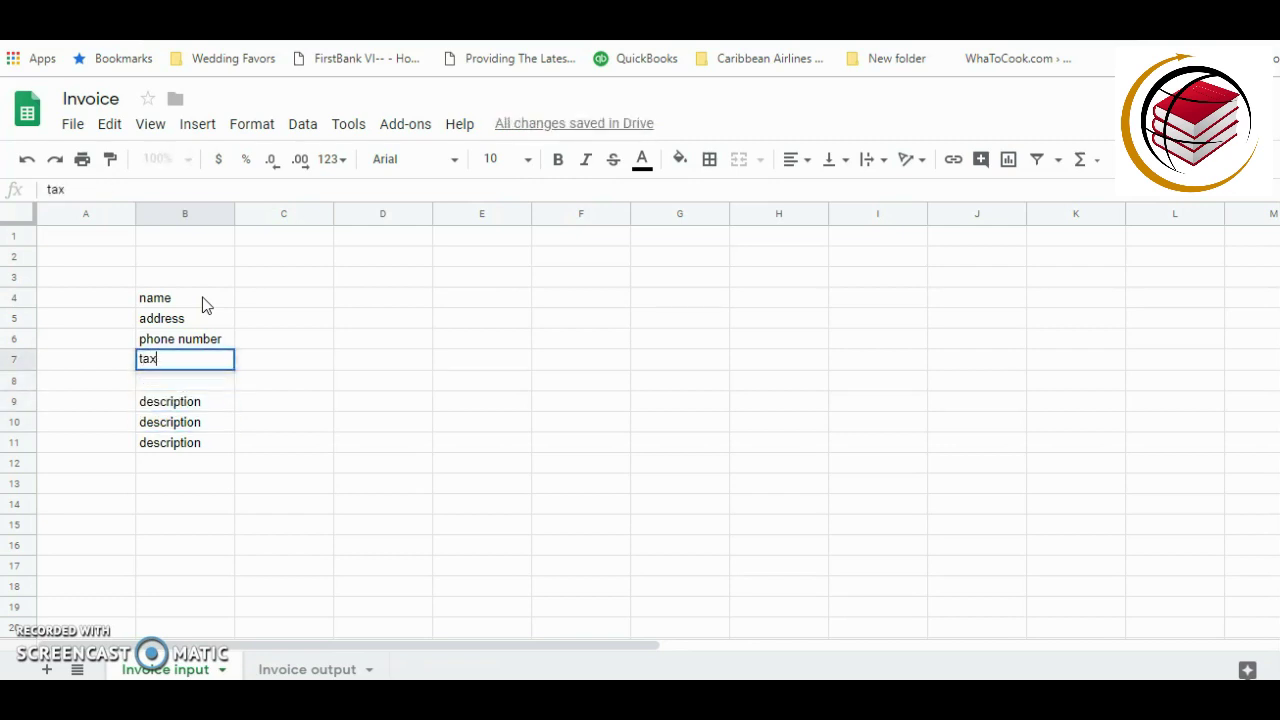
{"action": "key", "text": "Return"}
Fill in the customer's name, street address and phone number in C4, C5 and C6.
{"action": "key", "text": "Up"}
{"action": "key", "text": "Up"}
{"action": "key", "text": "Up"}
{"action": "key", "text": "Up"}
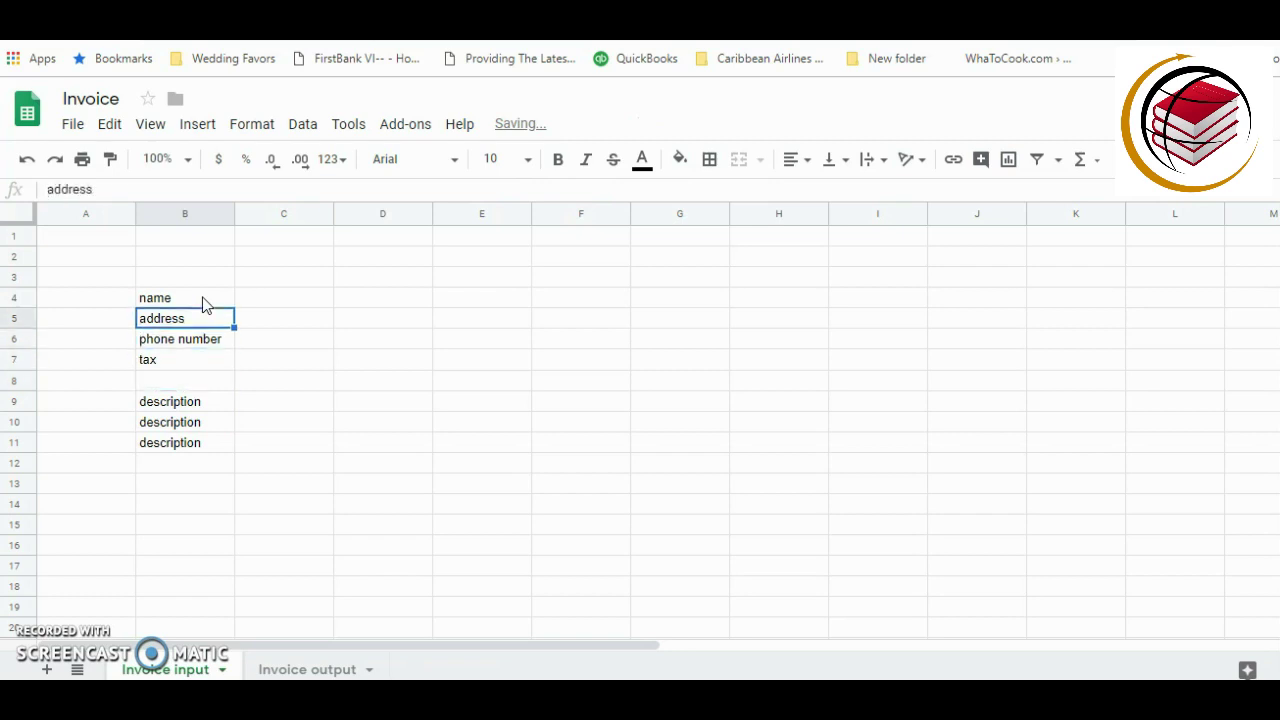
{"action": "key", "text": "Right"}
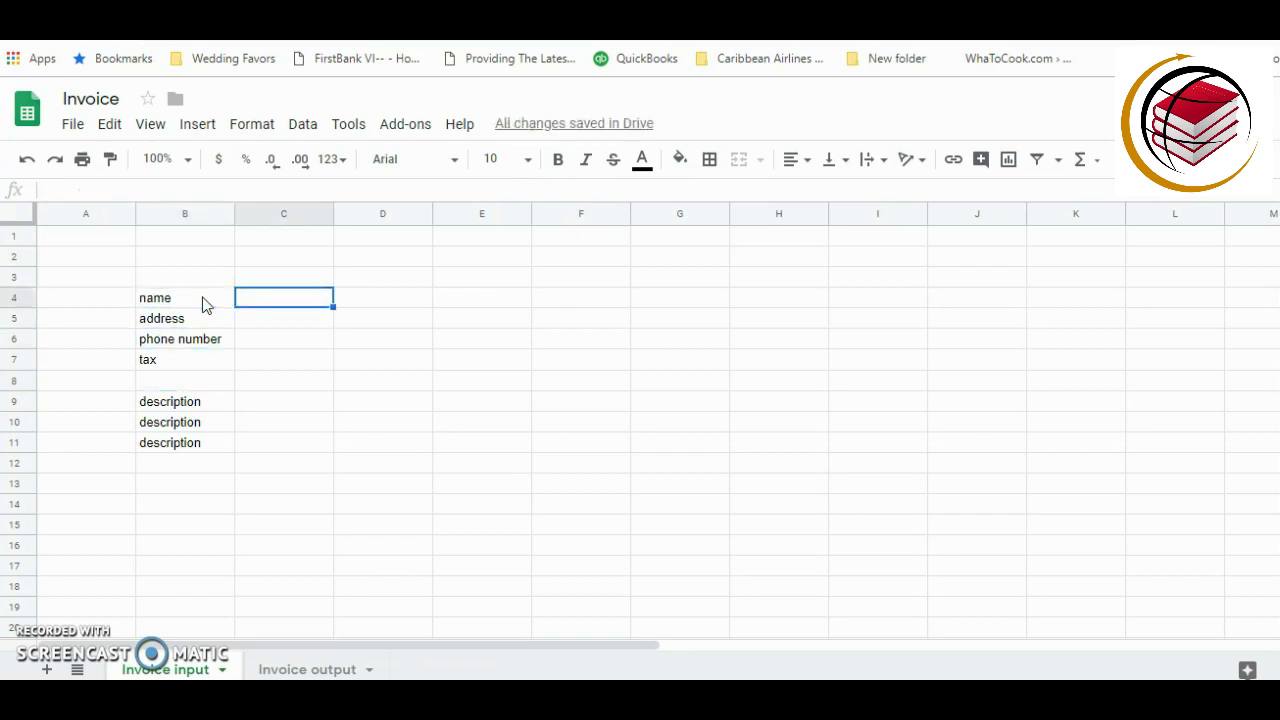
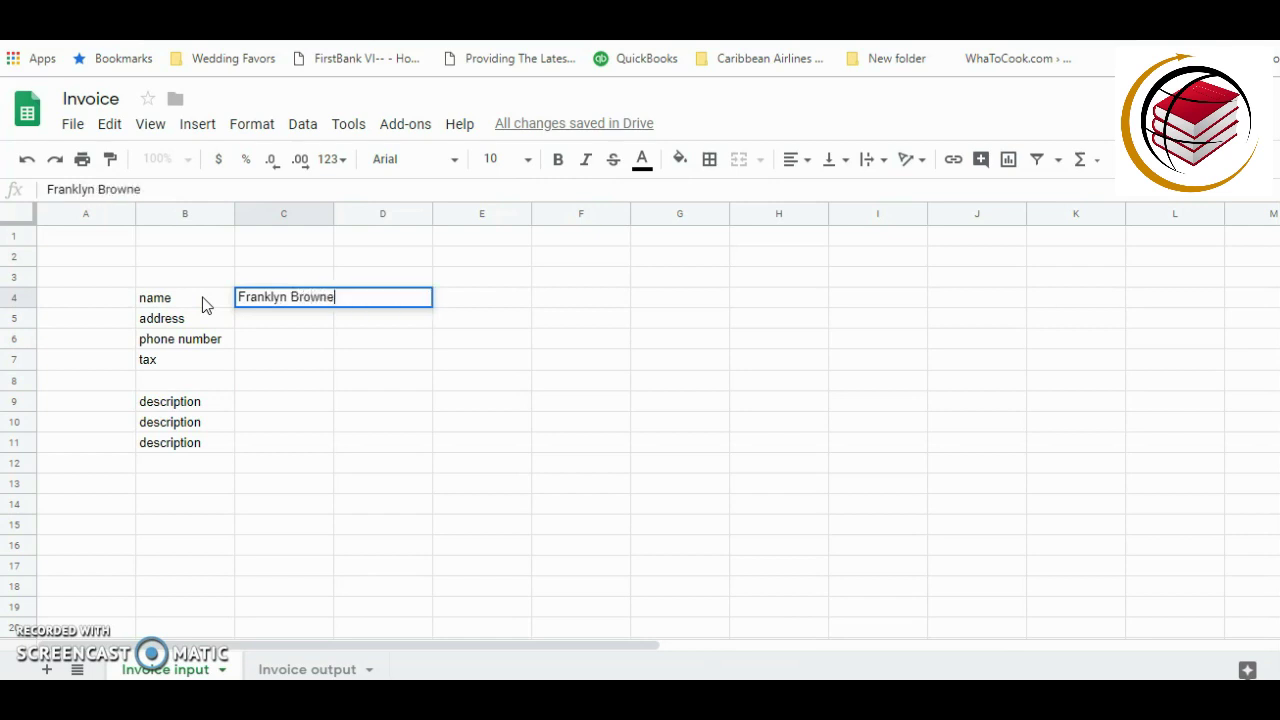
{"action": "key", "text": "Return"}
{"action": "type", "text": "B"}
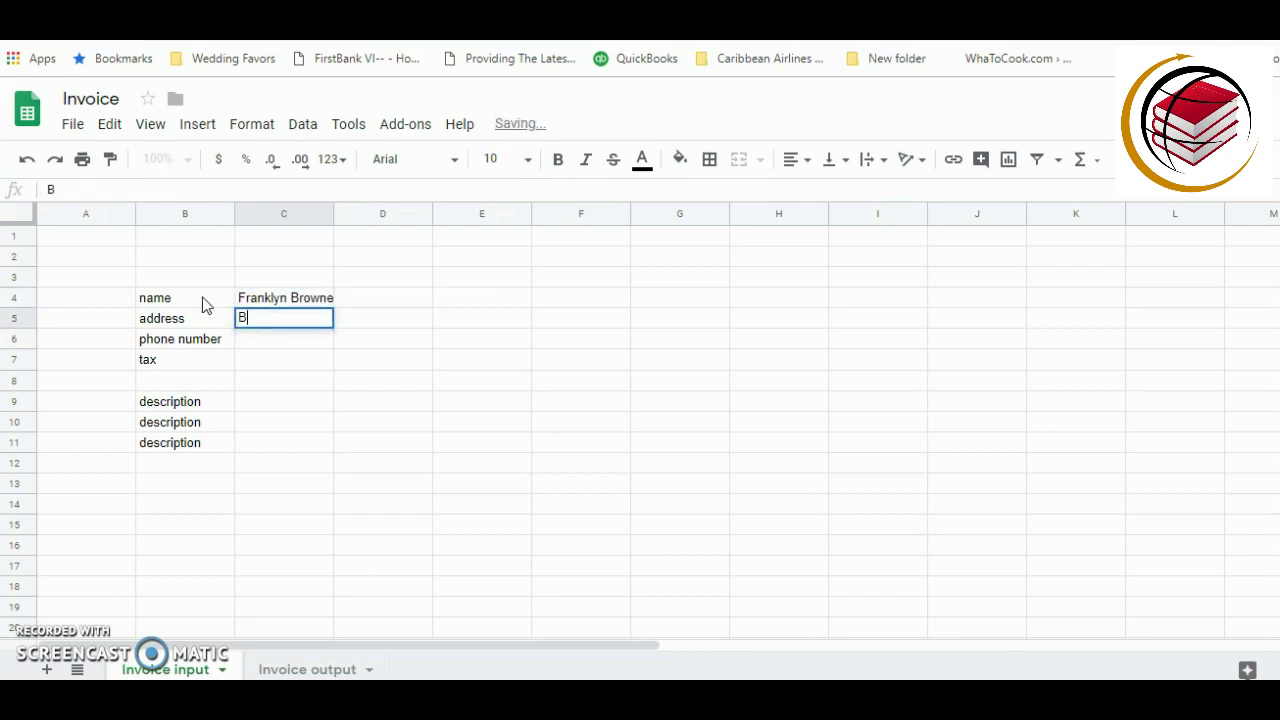
{"action": "type", "text": "ush Str"}
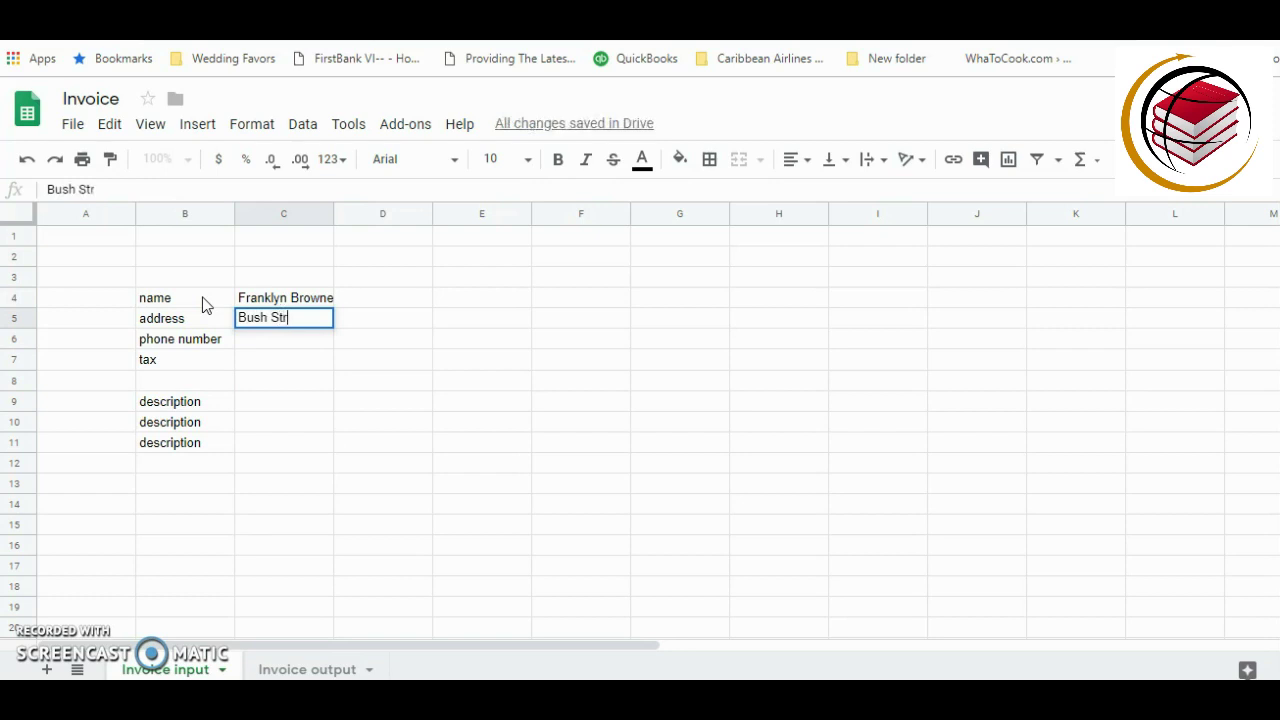
{"action": "key", "text": "BackSpace"}
{"action": "key", "text": "BackSpace"}
{"action": "key", "text": "BackSpace"}
{"action": "type", "text": "e Street, Petit B"}
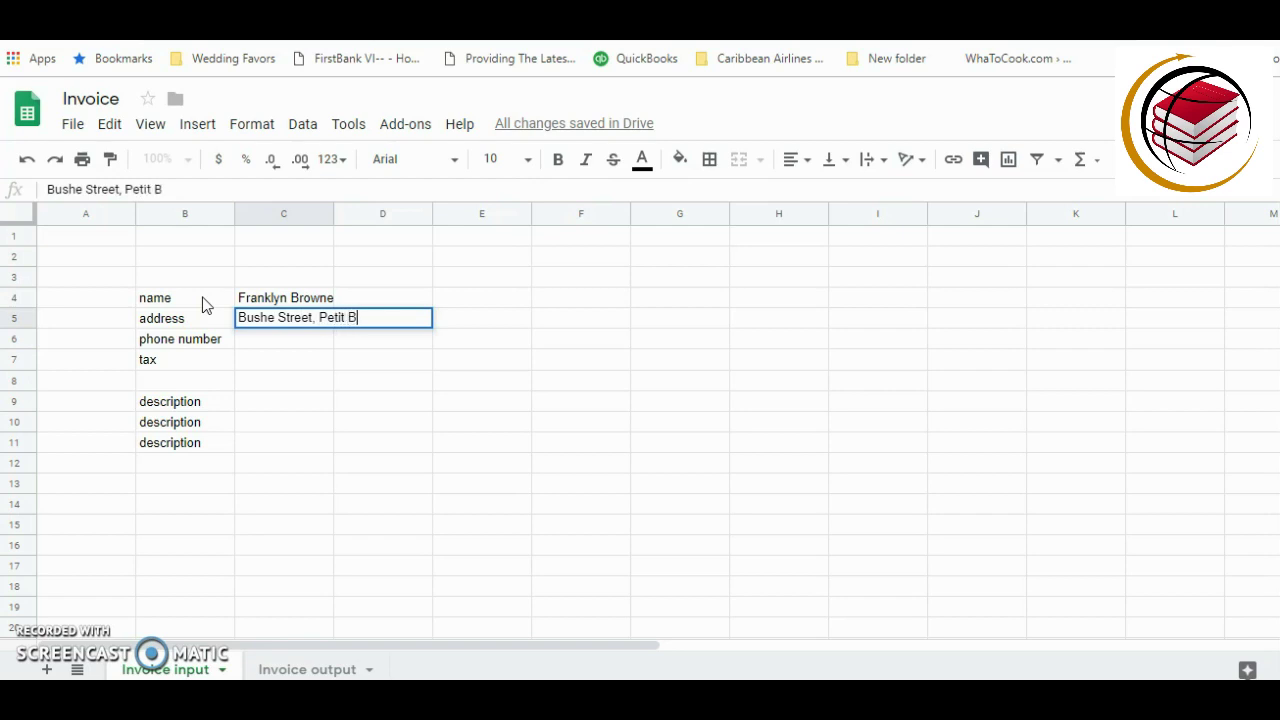
{"action": "type", "text": "ourg"}
{"action": "key", "text": "Return"}
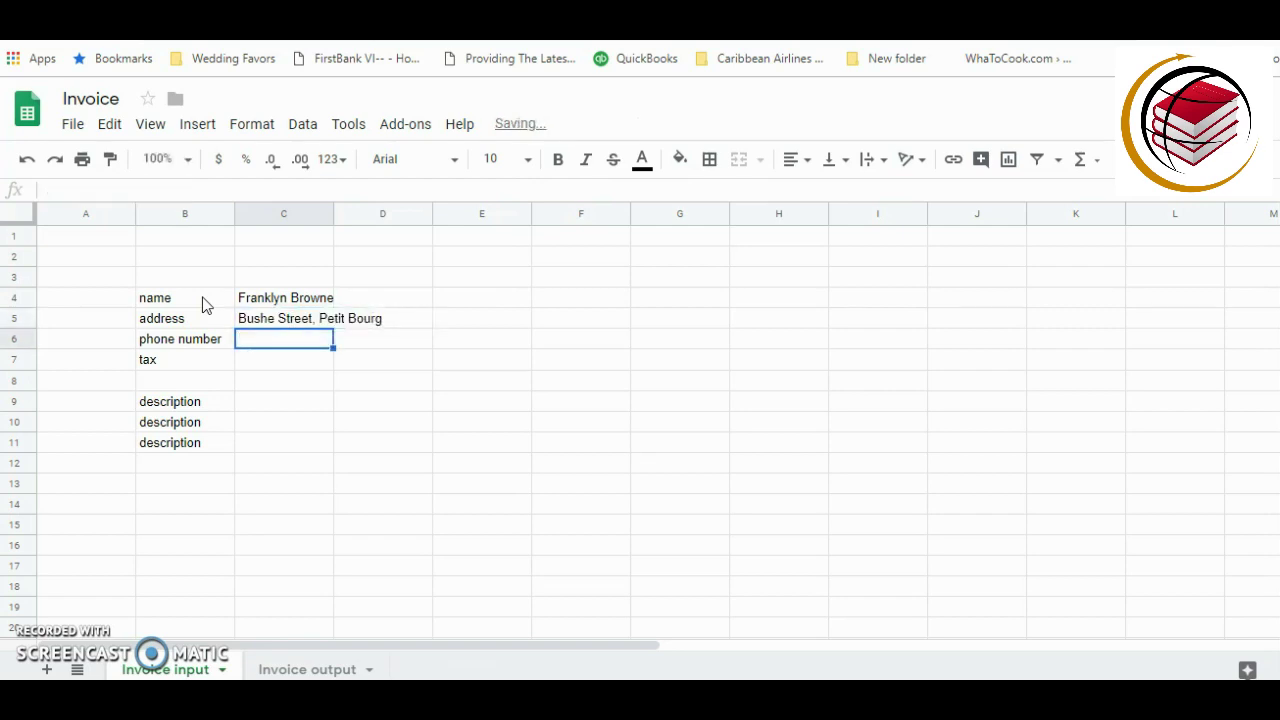
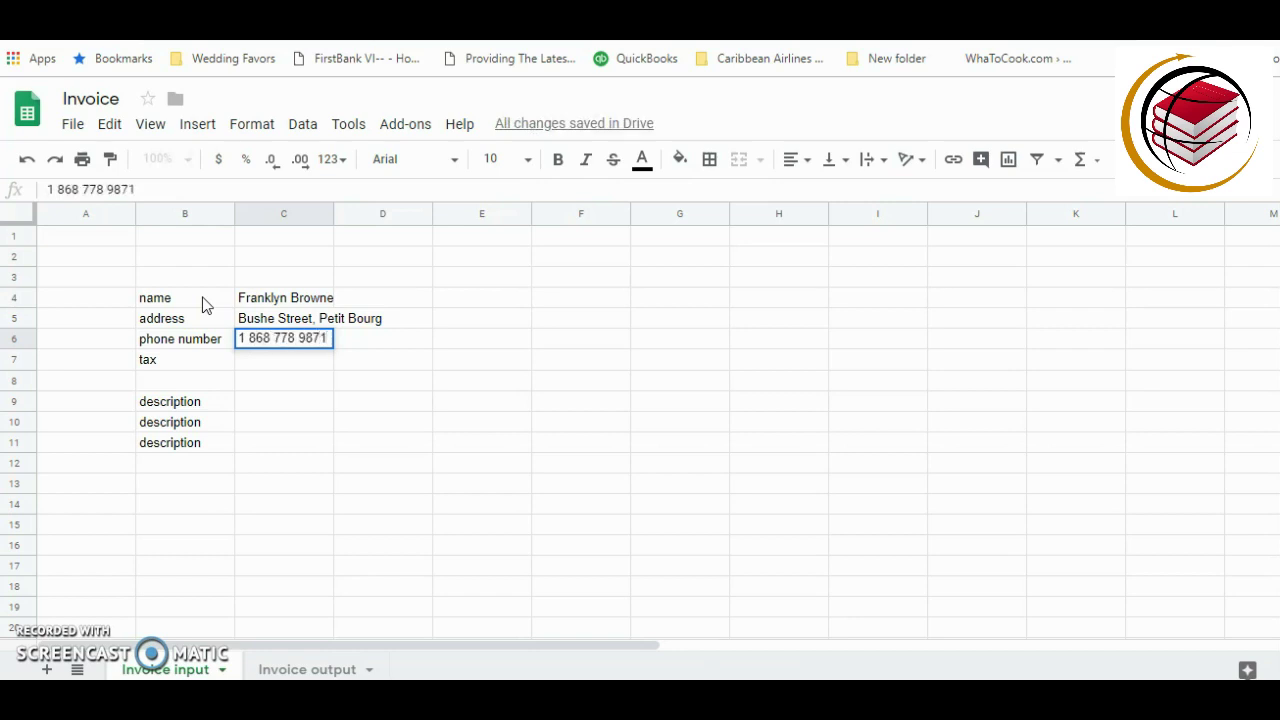
{"action": "left_click", "coordinate": [244, 404]}
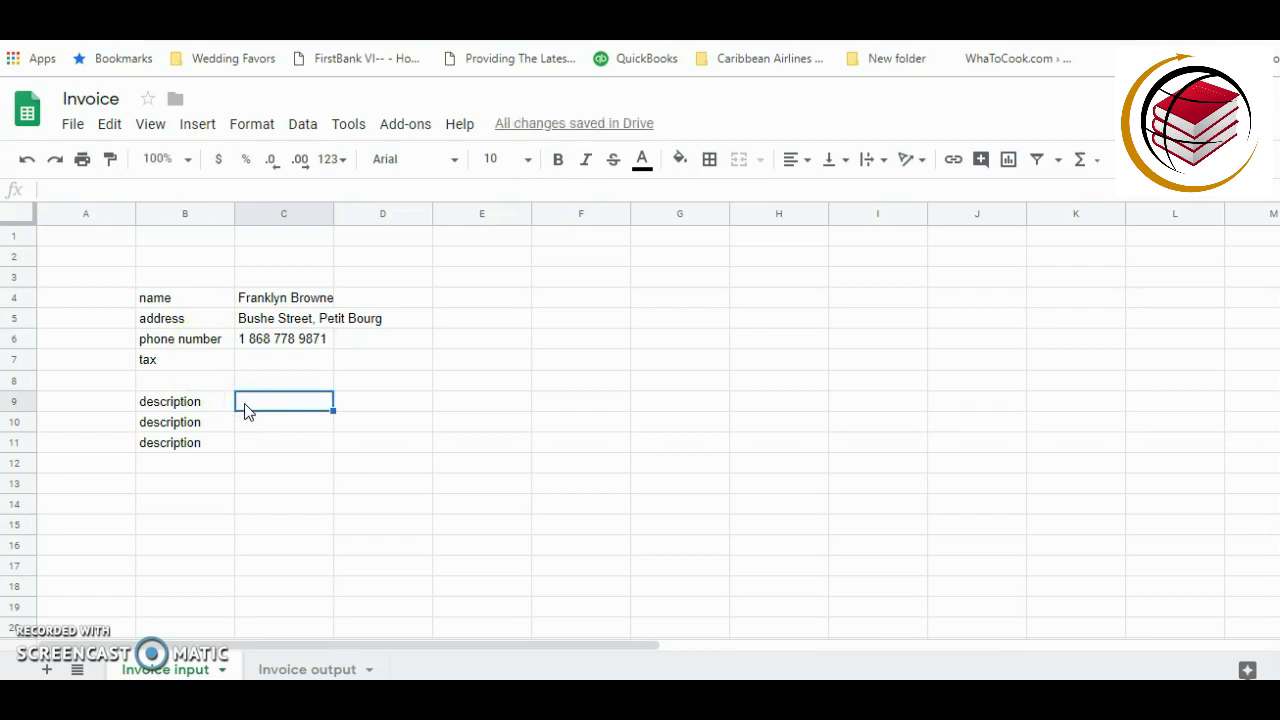
List Entertainment, Refreshment and Service staff as item descriptions in C9:C11.
{"action": "type", "text": "Entertai"}
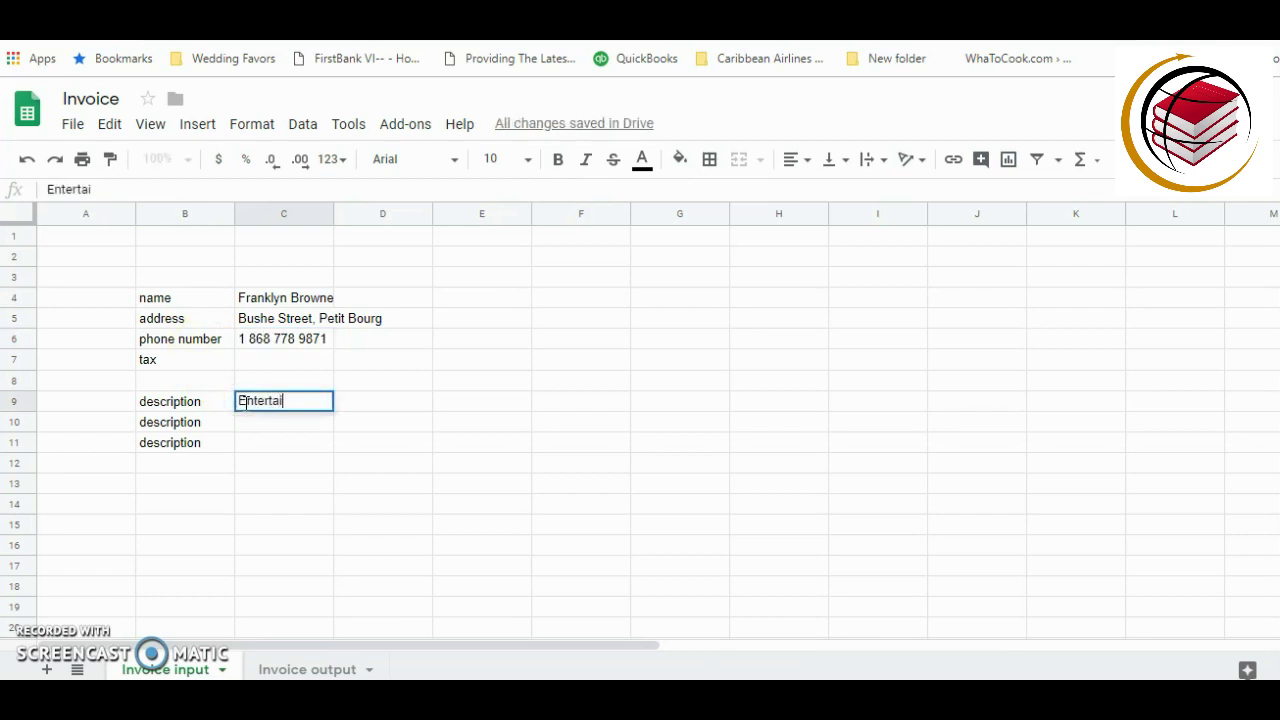
{"action": "type", "text": "nment"}
{"action": "key", "text": "Return"}
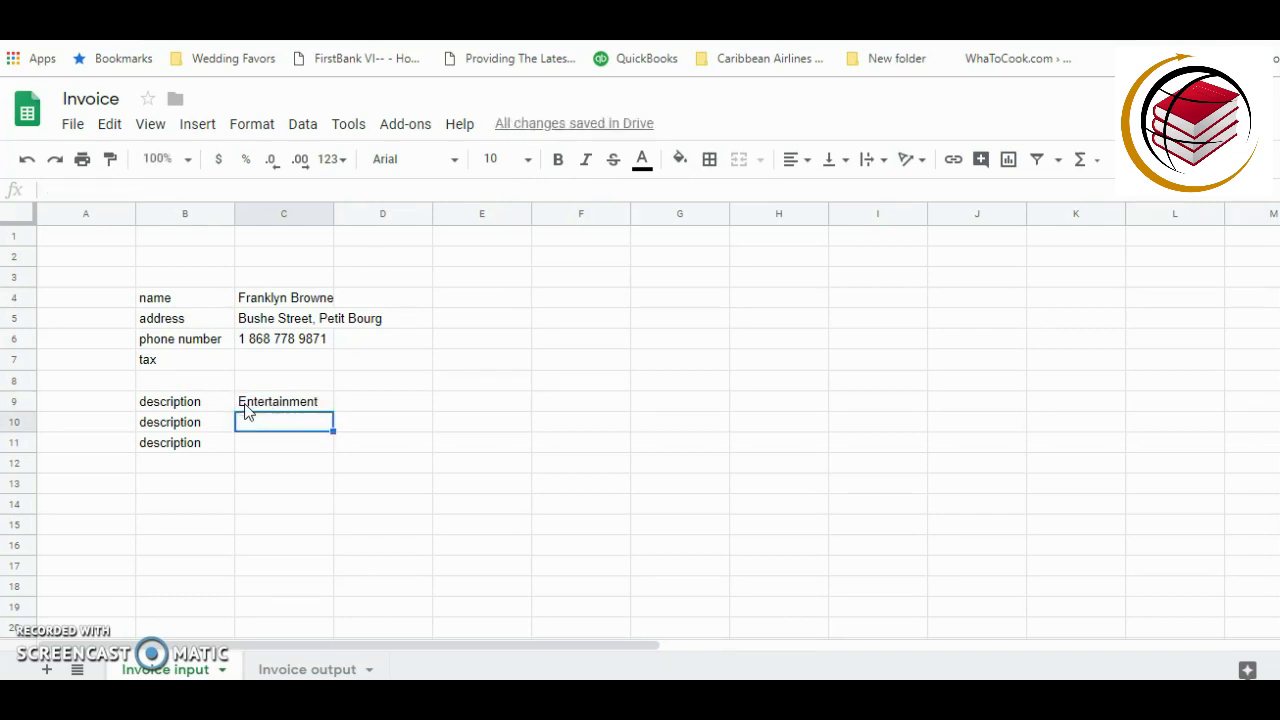
{"action": "type", "text": "Refreshment"}
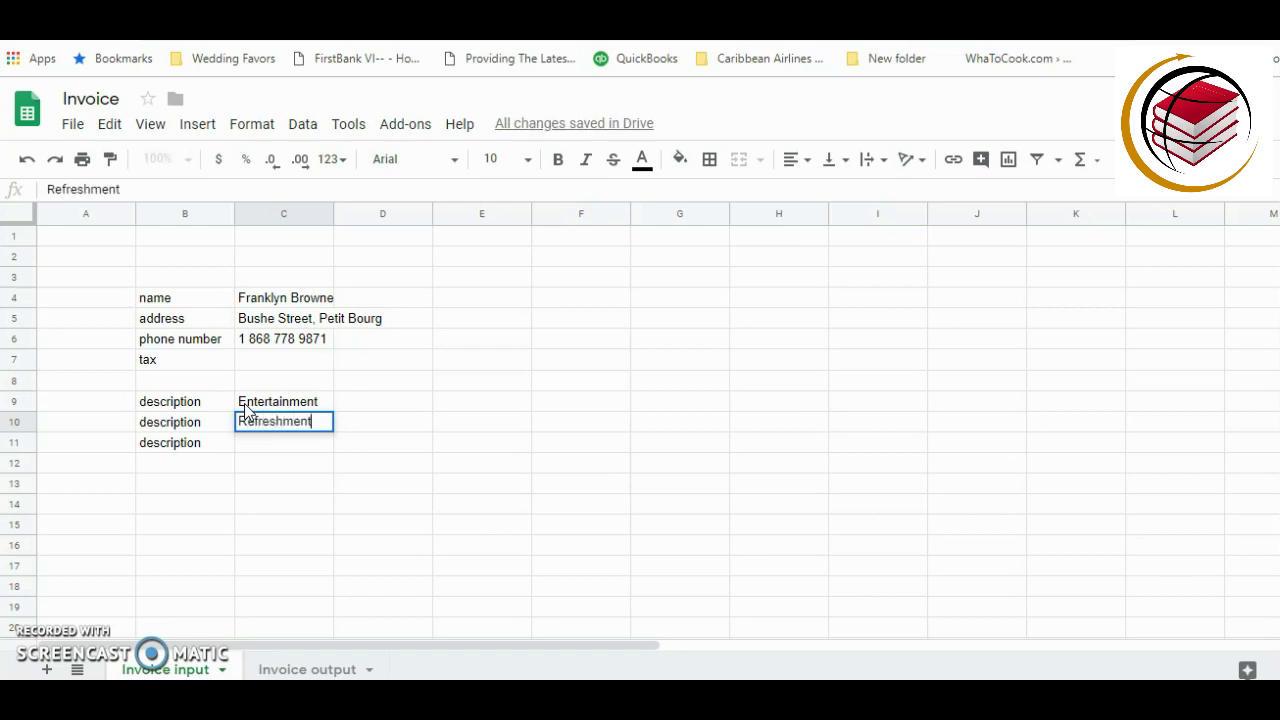
{"action": "key", "text": "Return"}
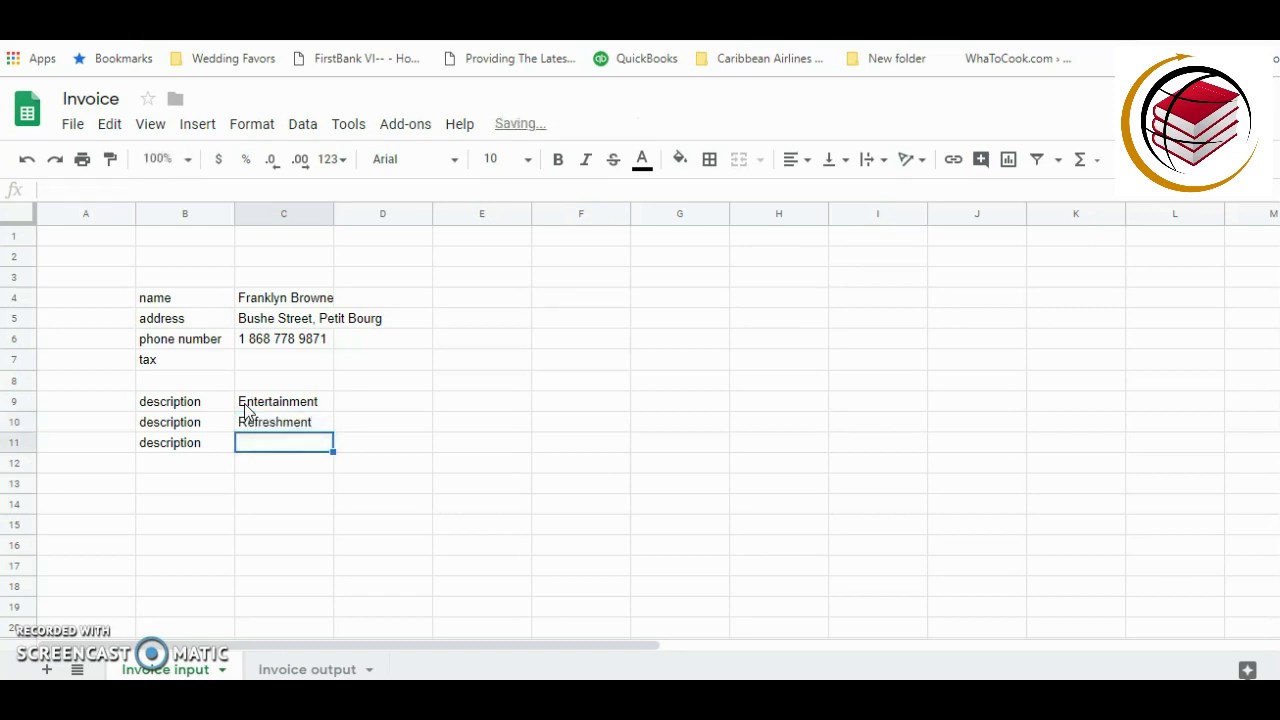
{"action": "type", "text": "Servide"}
{"action": "key", "text": "BackSpace"}
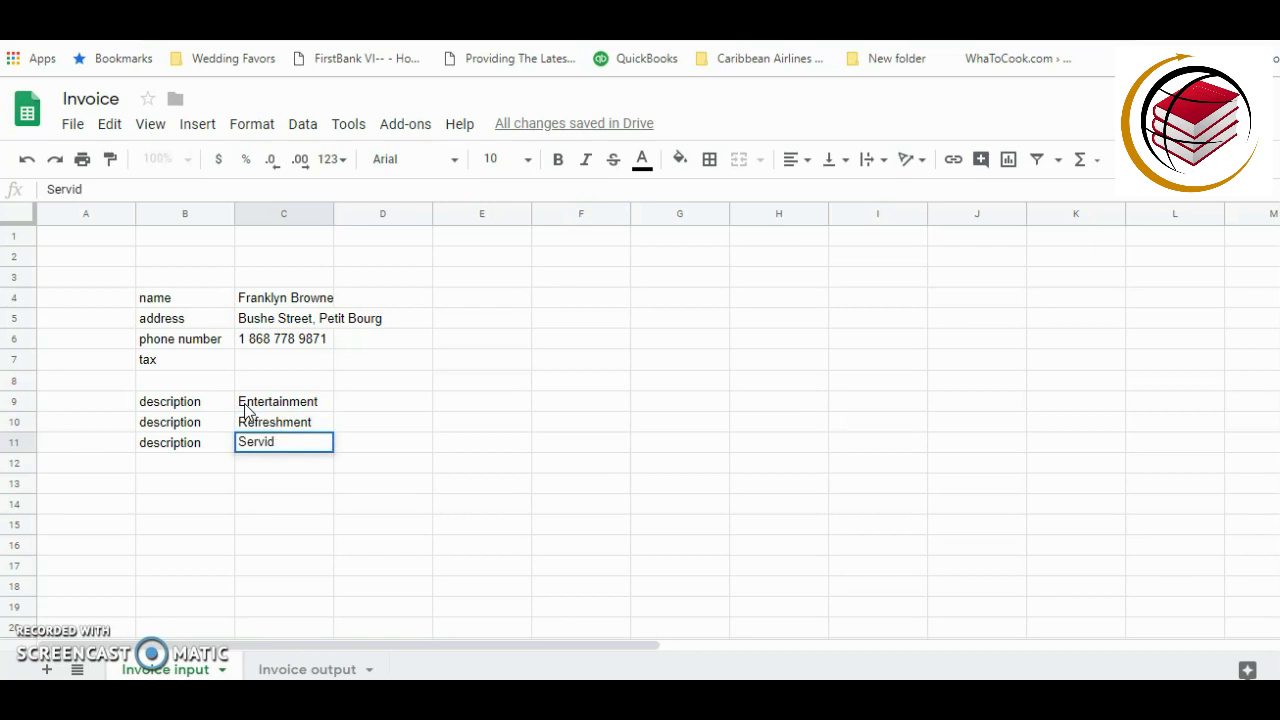
{"action": "key", "text": "BackSpace"}
{"action": "type", "text": "ce staff"}
{"action": "key", "text": "Return"}
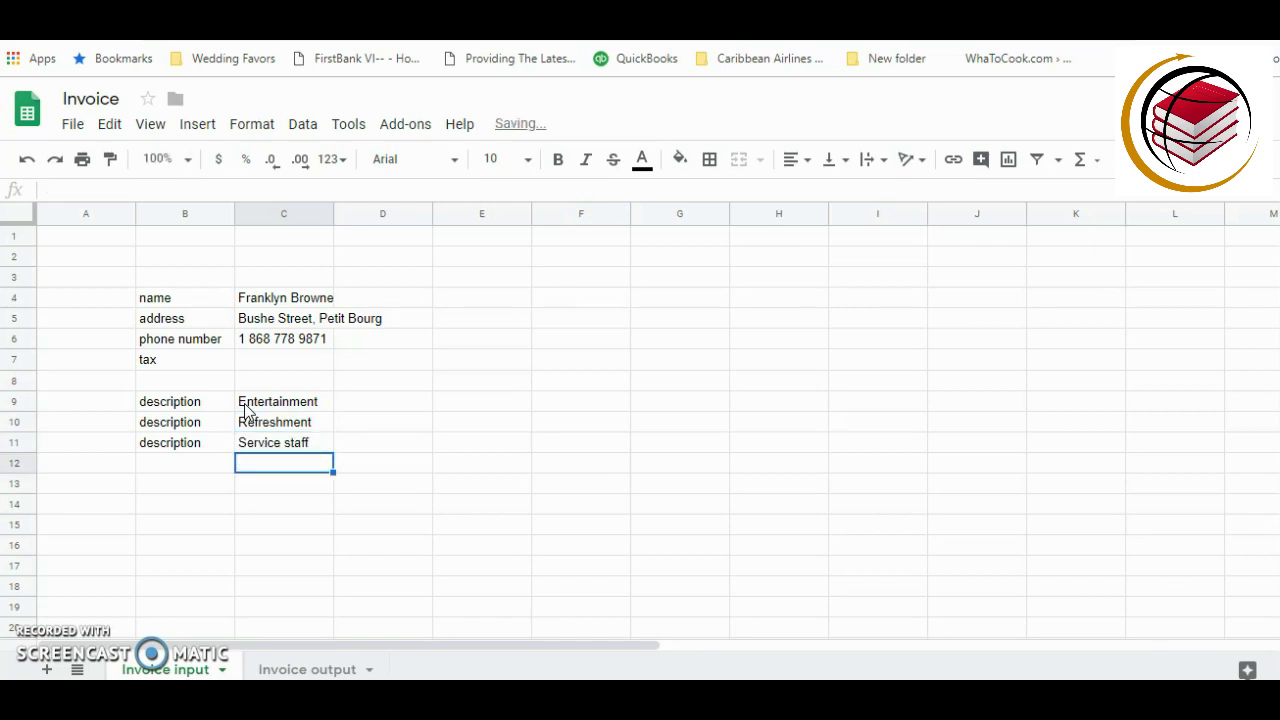
Add the headings 'base price', 'tax' and 'total with tax' in E8, F8 and G8.
{"action": "key", "text": "Up"}
{"action": "key", "text": "Up"}
{"action": "key", "text": "Up"}
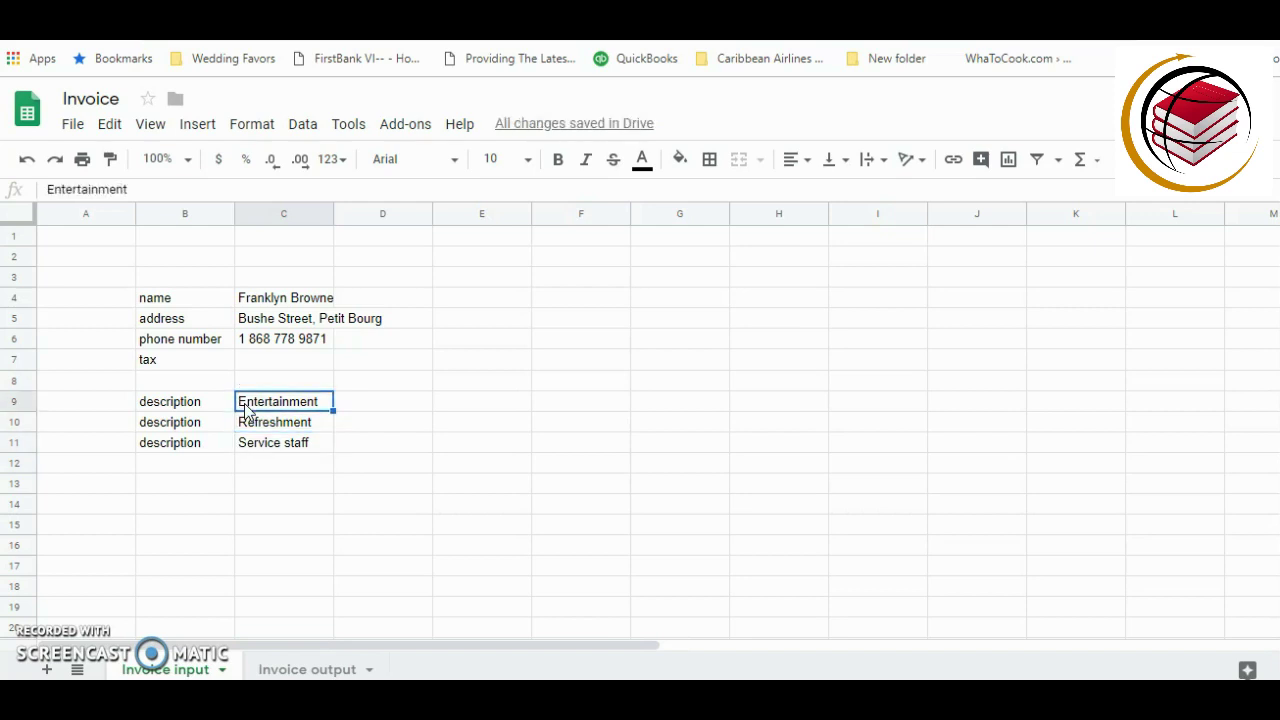
{"action": "key", "text": "Right"}
{"action": "key", "text": "Right"}
{"action": "key", "text": "Up"}
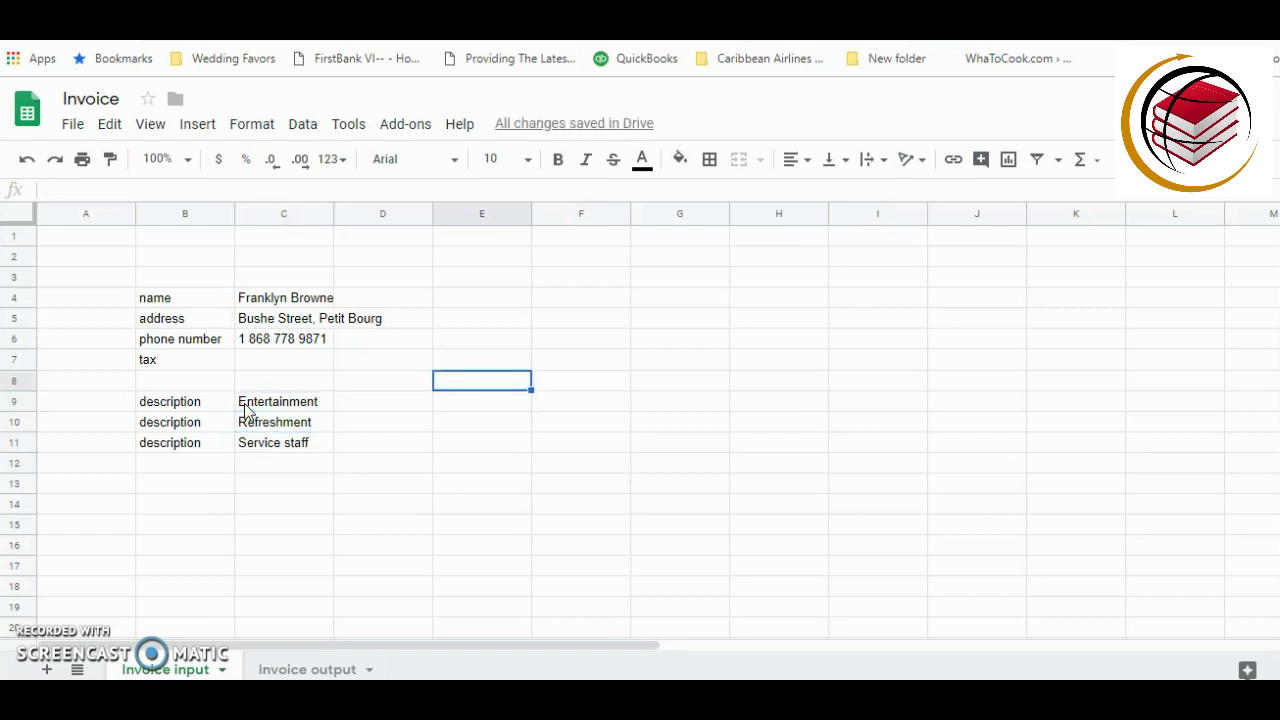
{"action": "type", "text": "base price"}
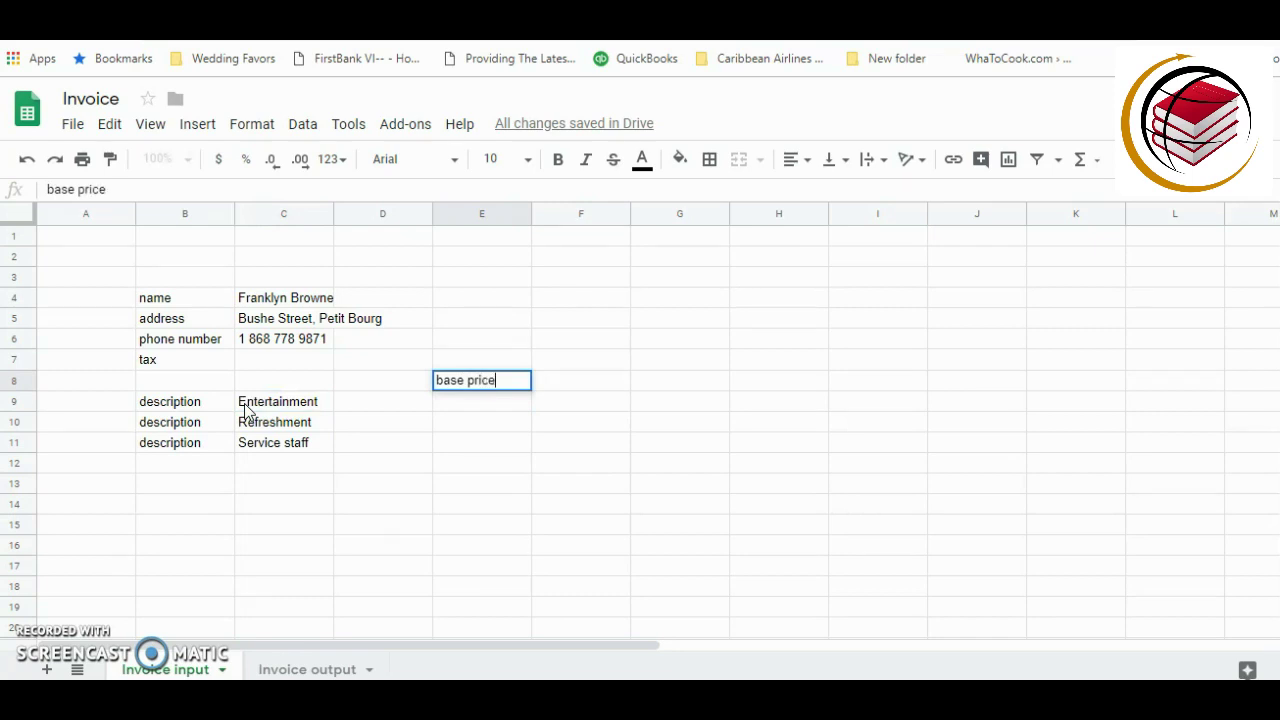
{"action": "key", "text": "Return"}
{"action": "key", "text": "Up"}
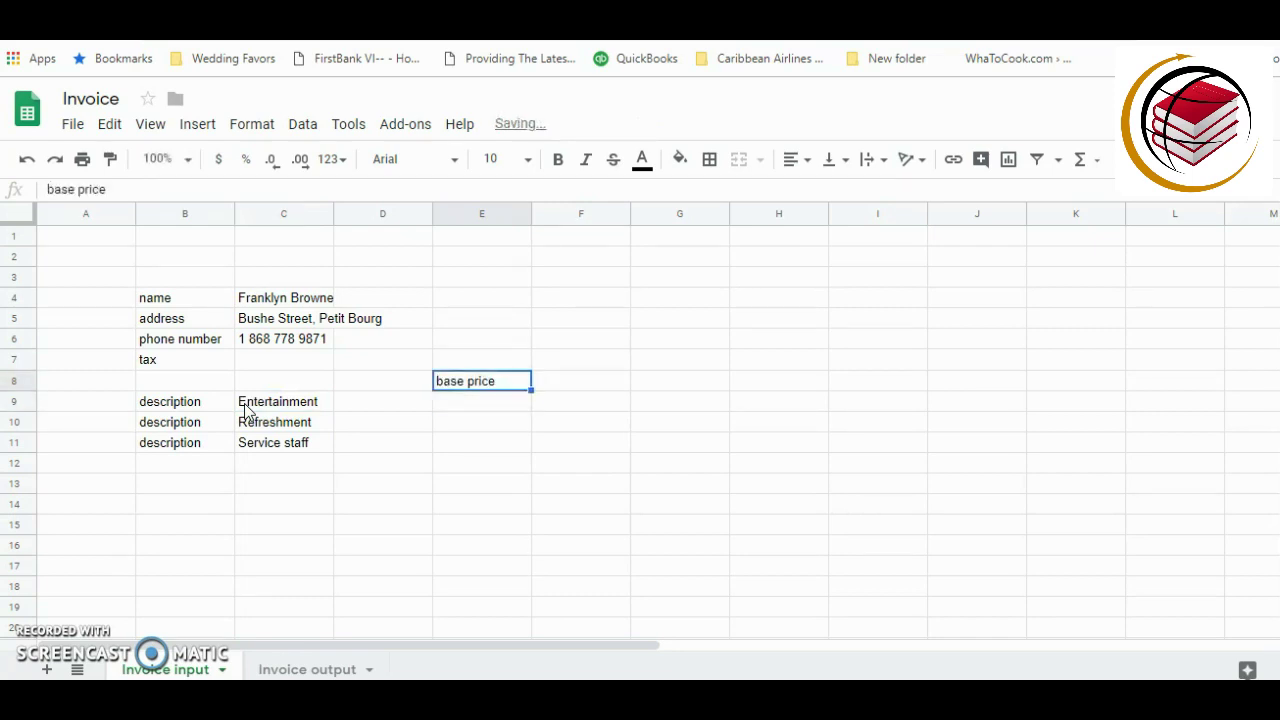
{"action": "key", "text": "Right"}
{"action": "type", "text": "tax"}
{"action": "key", "text": "Return"}
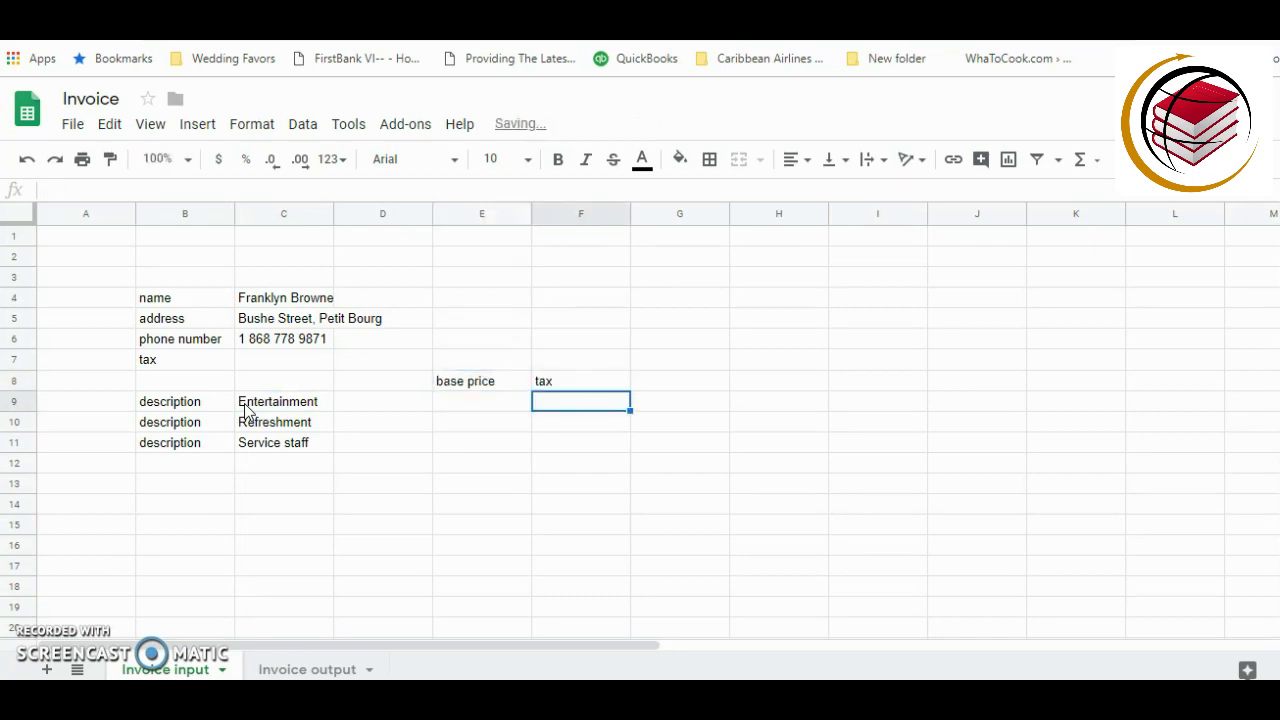
{"action": "key", "text": "Up"}
{"action": "key", "text": "Right"}
{"action": "type", "text": "total w"}
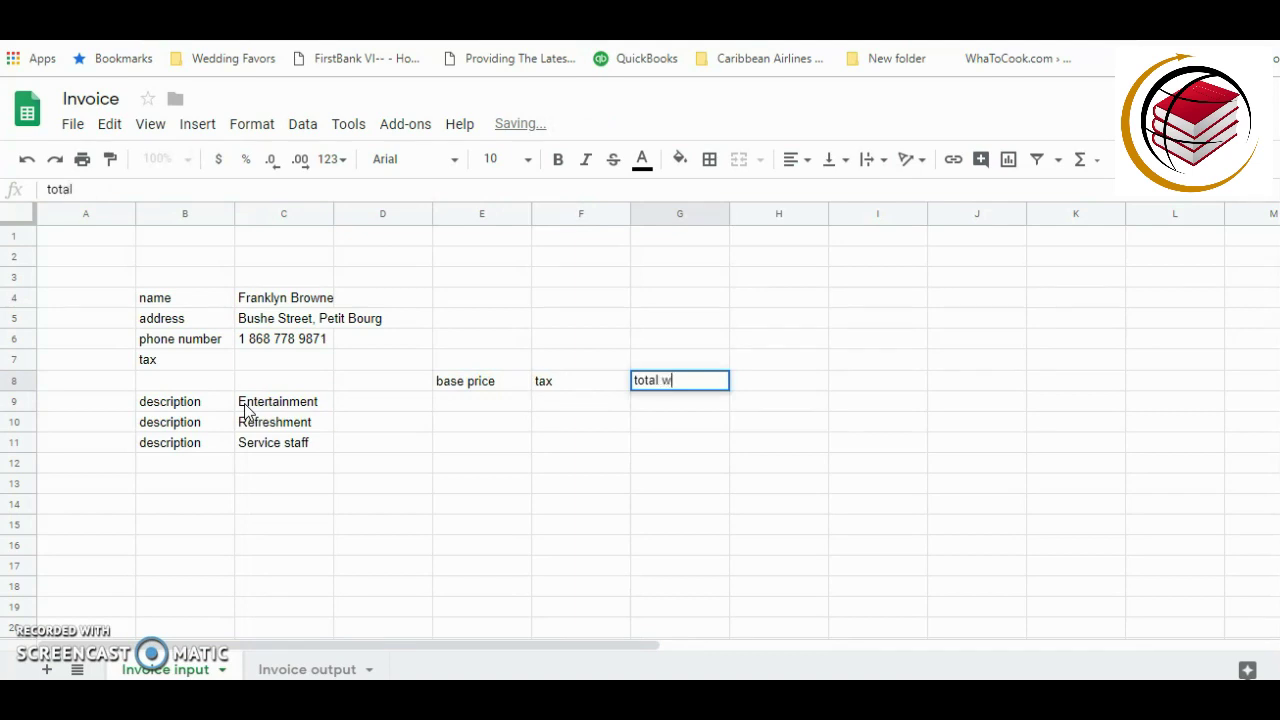
{"action": "type", "text": "ith tax"}
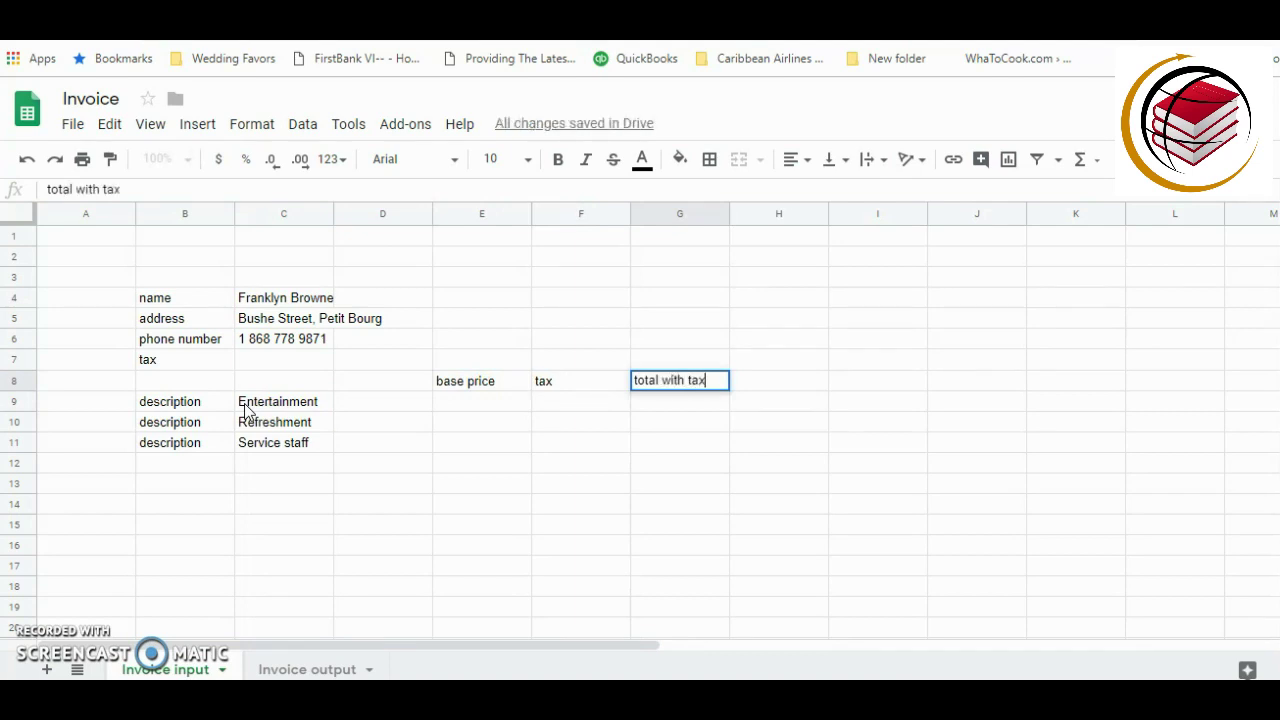
{"action": "key", "text": "Return"}
{"action": "key", "text": "Left"}
{"action": "key", "text": "Left"}
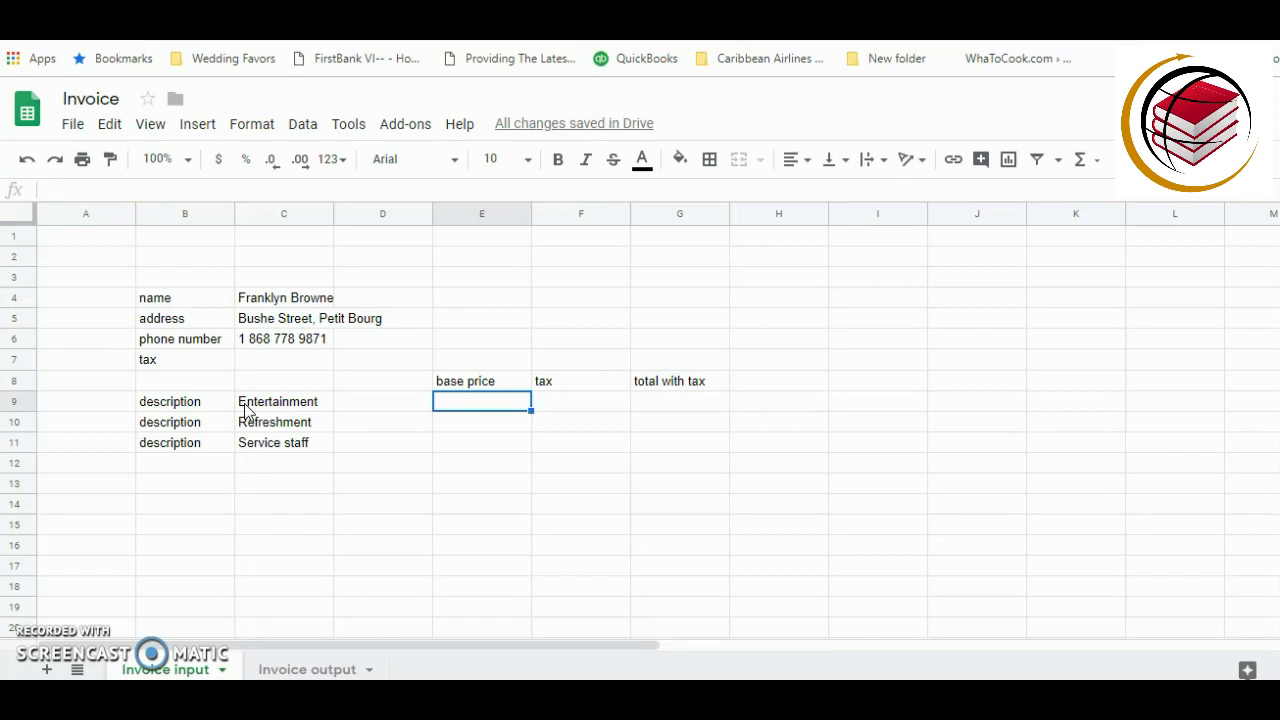
Enter base prices 250, 540 and 980 in E9:E11.
{"action": "type", "text": "250"}
{"action": "key", "text": "Return"}
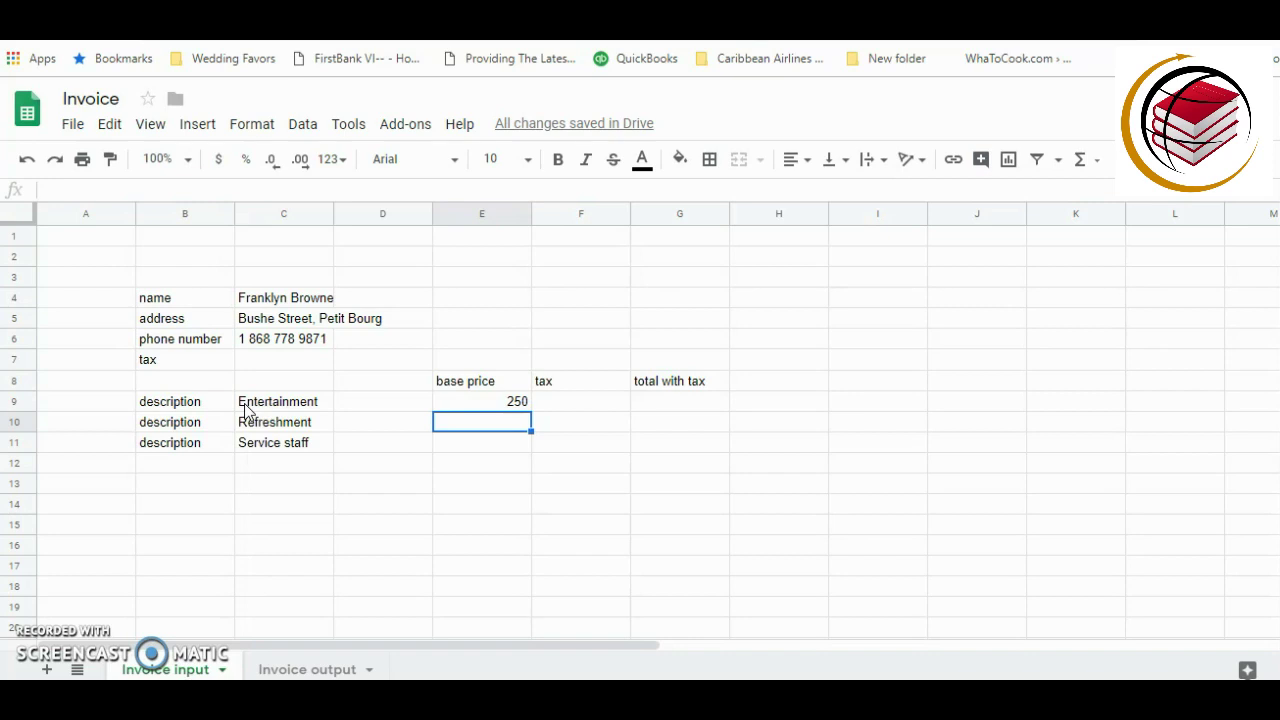
{"action": "type", "text": "540"}
{"action": "key", "text": "Return"}
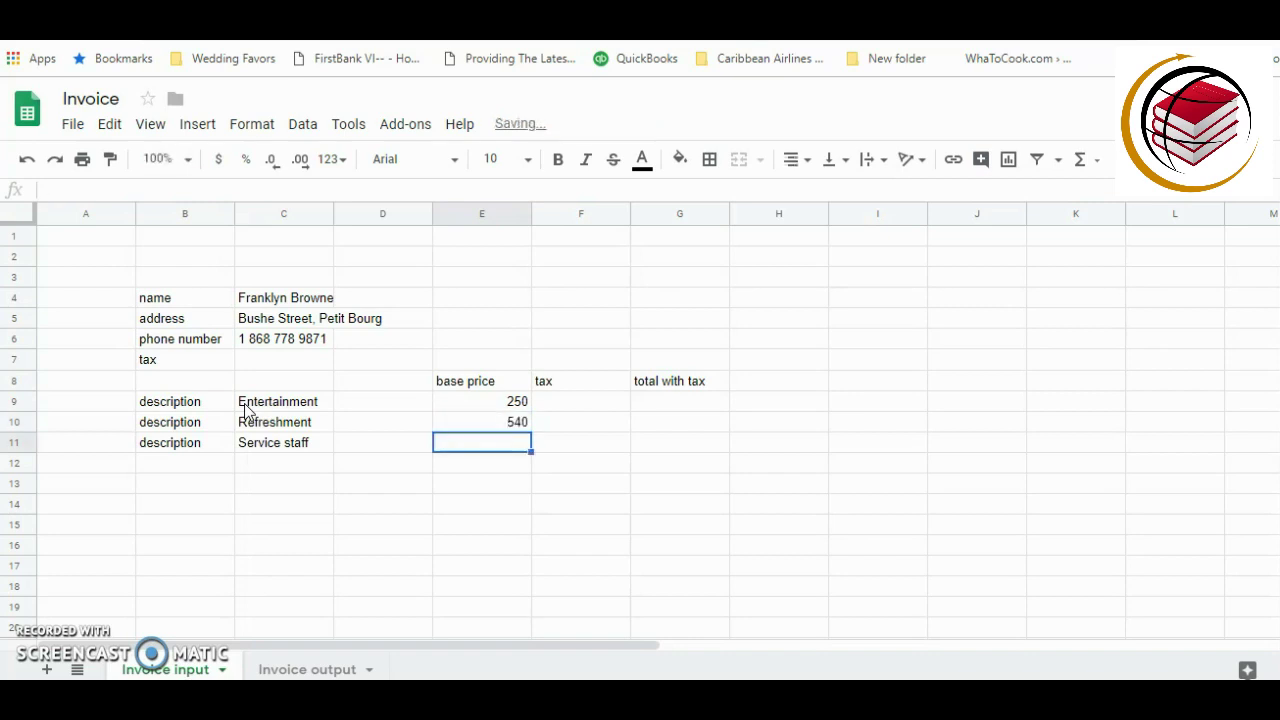
{"action": "type", "text": "980+"}
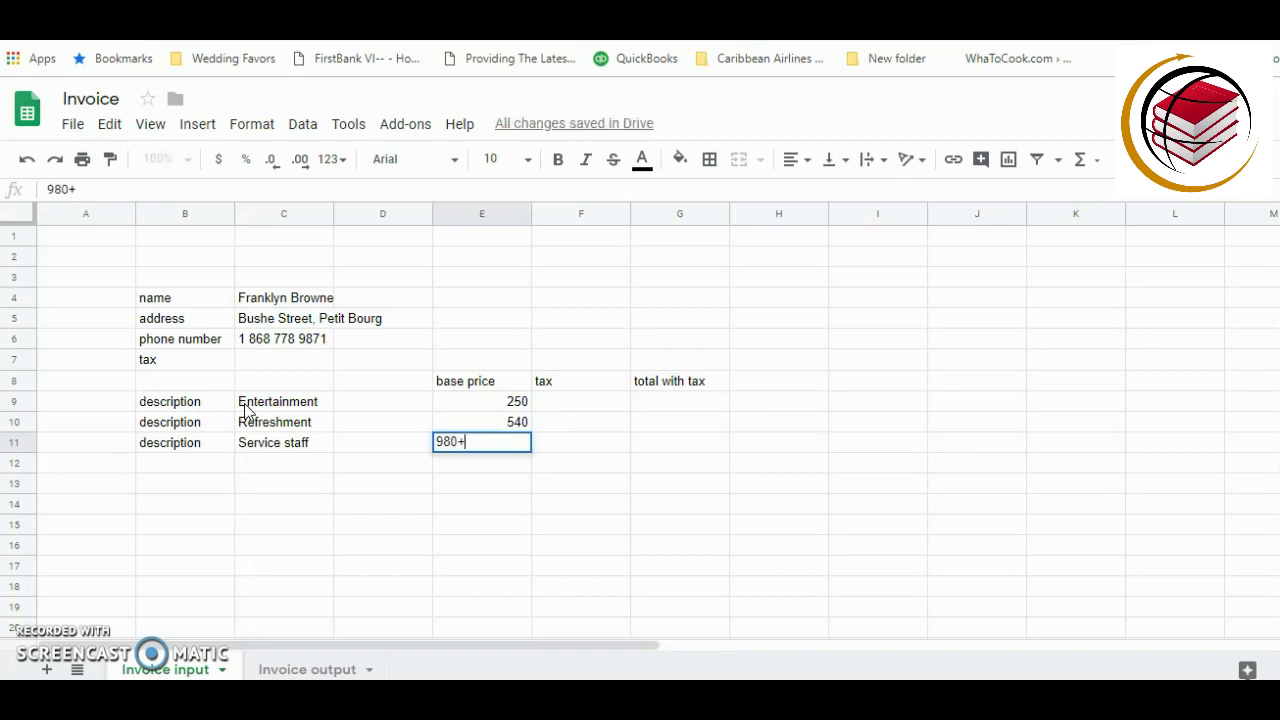
{"action": "key", "text": "BackSpace"}
{"action": "key", "text": "Return"}
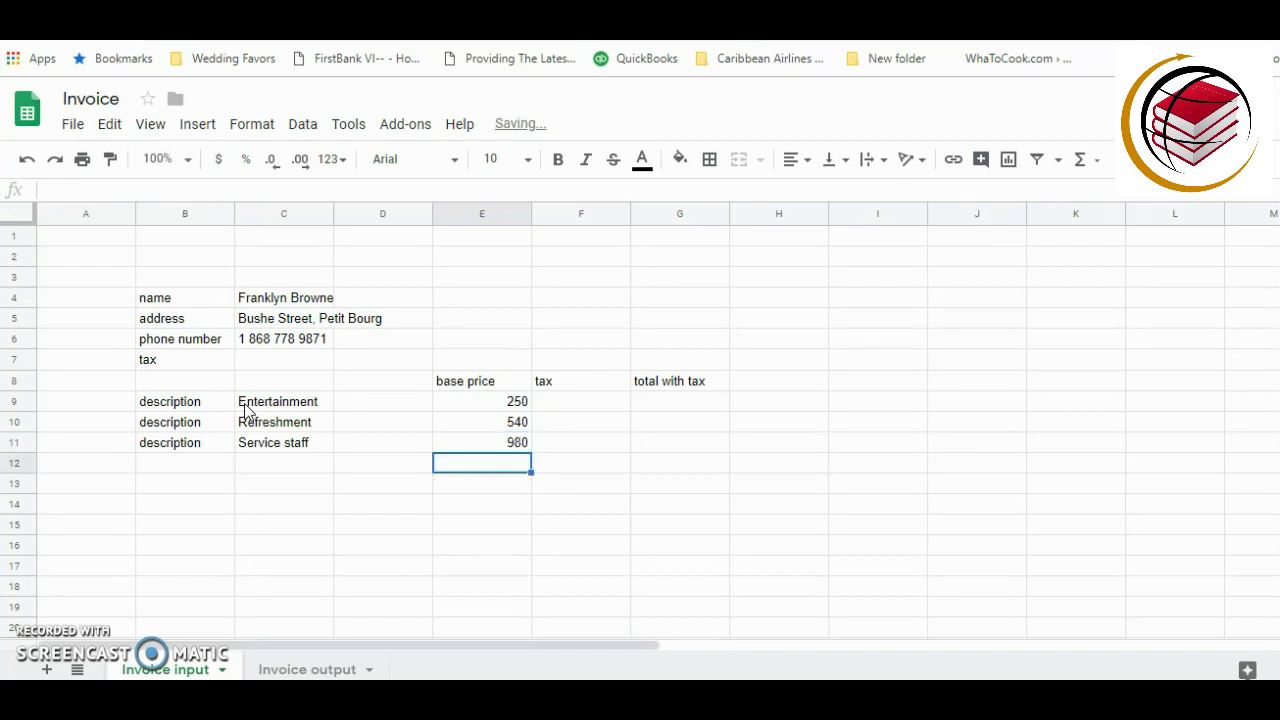
{"action": "key", "text": "Up"}
{"action": "key", "text": "Up"}
{"action": "key", "text": "Up"}
Set the tax rate in C7 to 7.75.
{"action": "key", "text": "Right"}
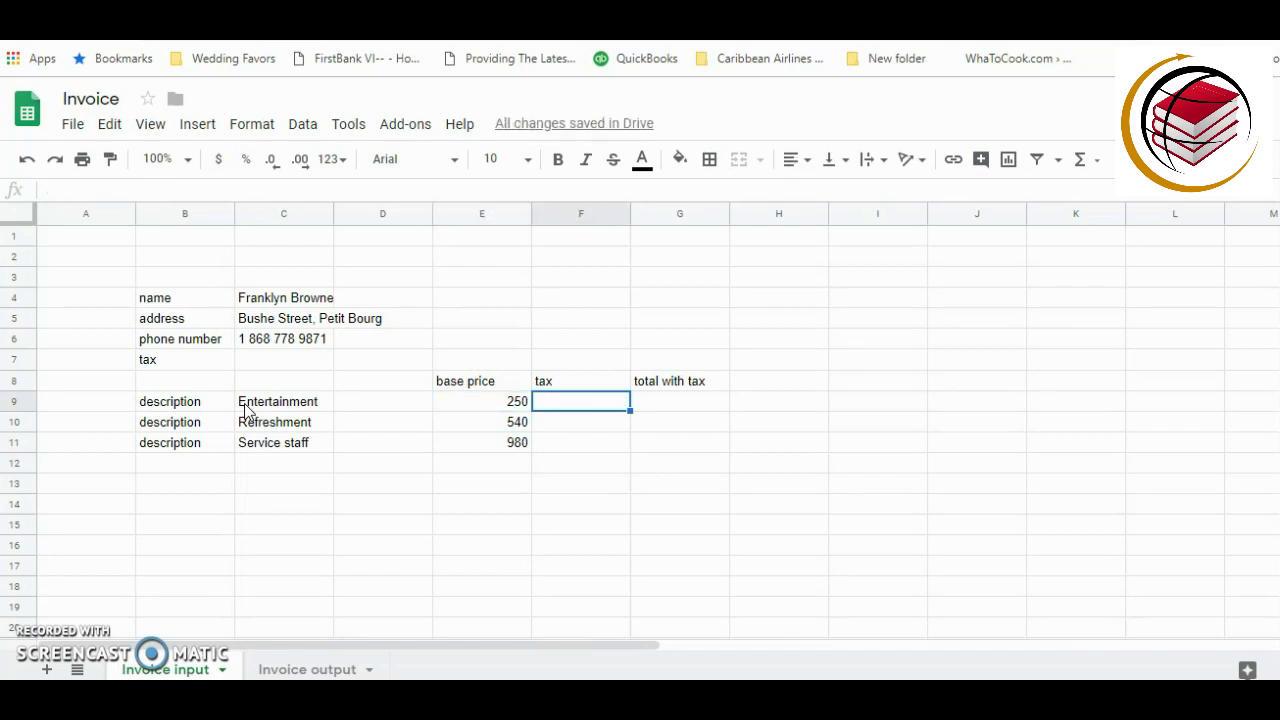
{"action": "type", "text": "+"}
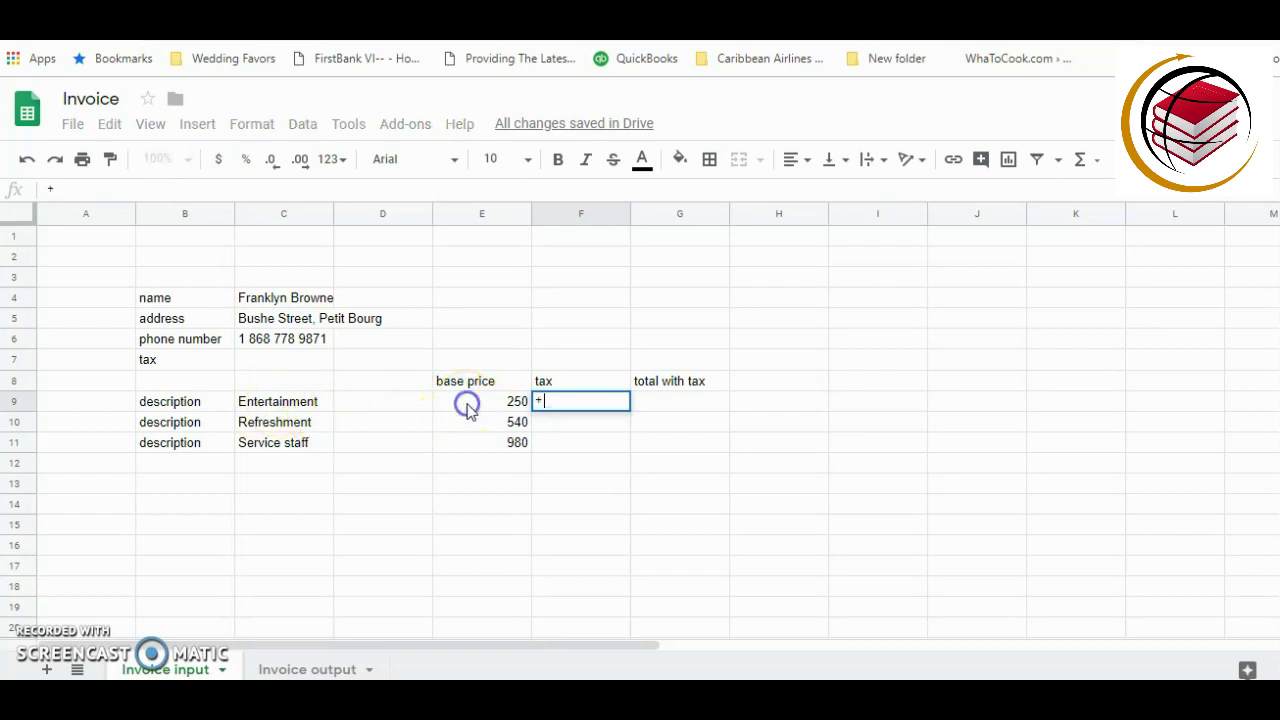
{"action": "left_click", "coordinate": [467, 405]}
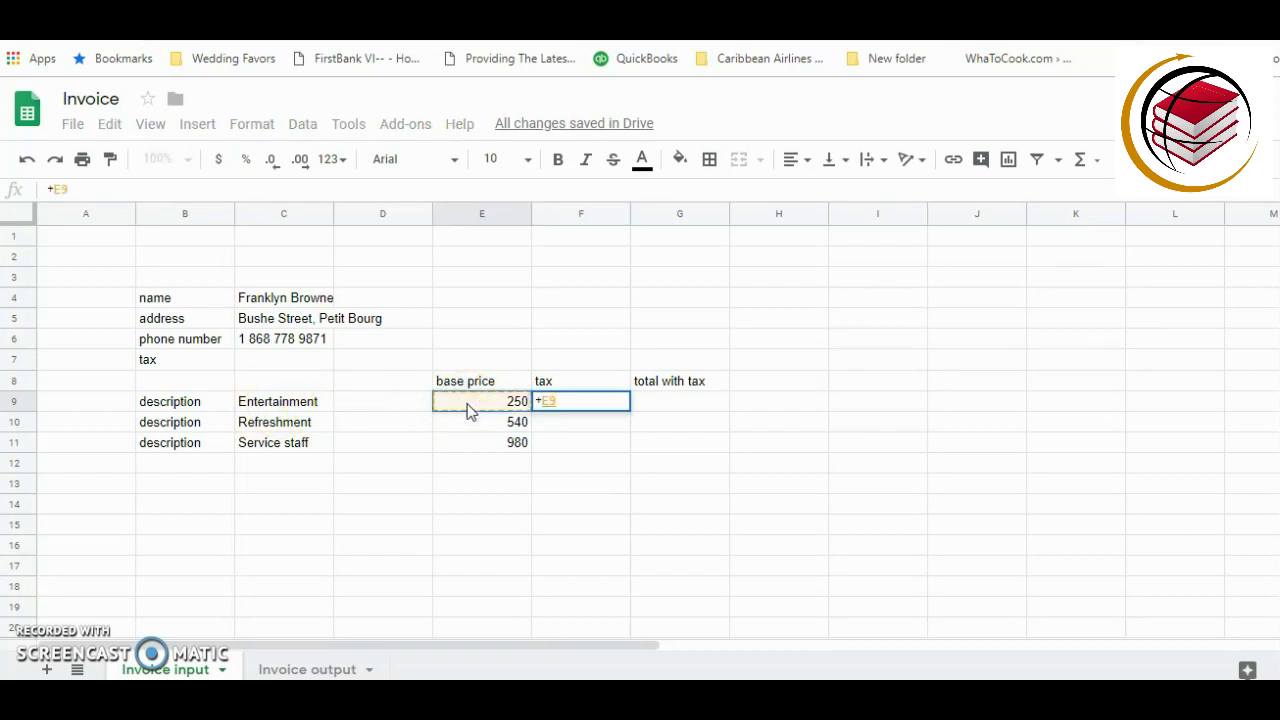
{"action": "type", "text": "*"}
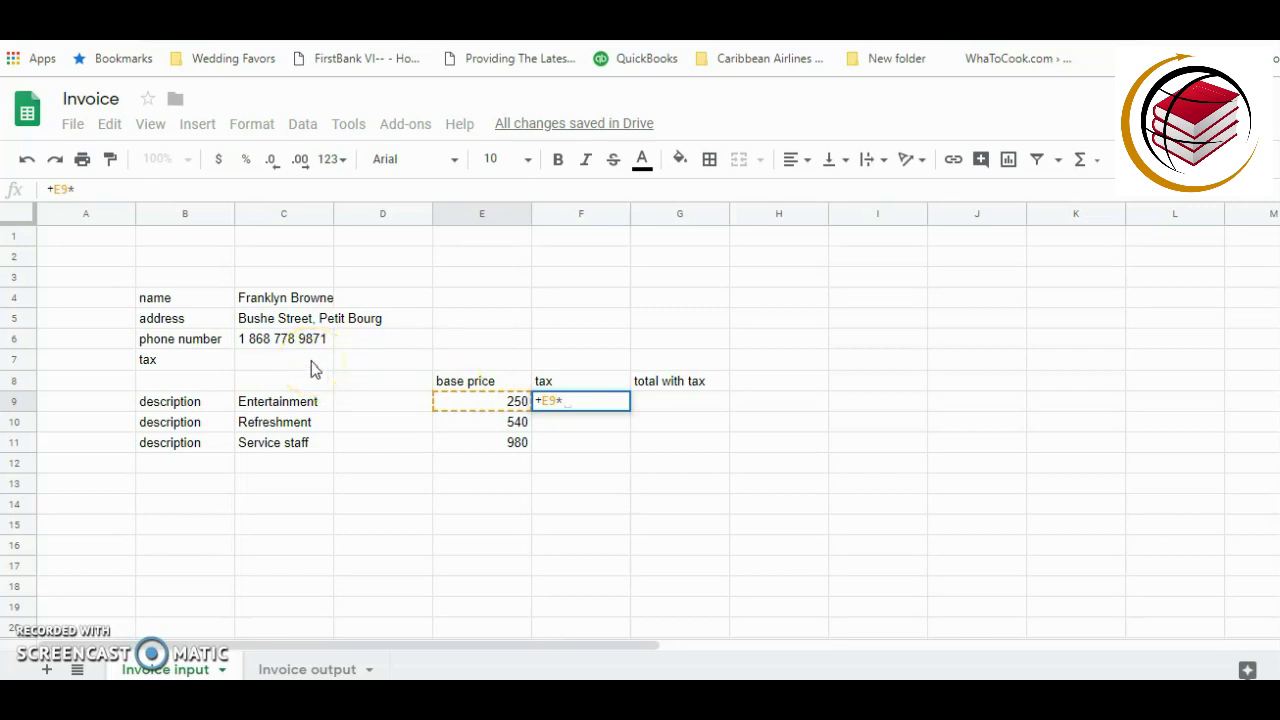
{"action": "key", "text": "Escape"}
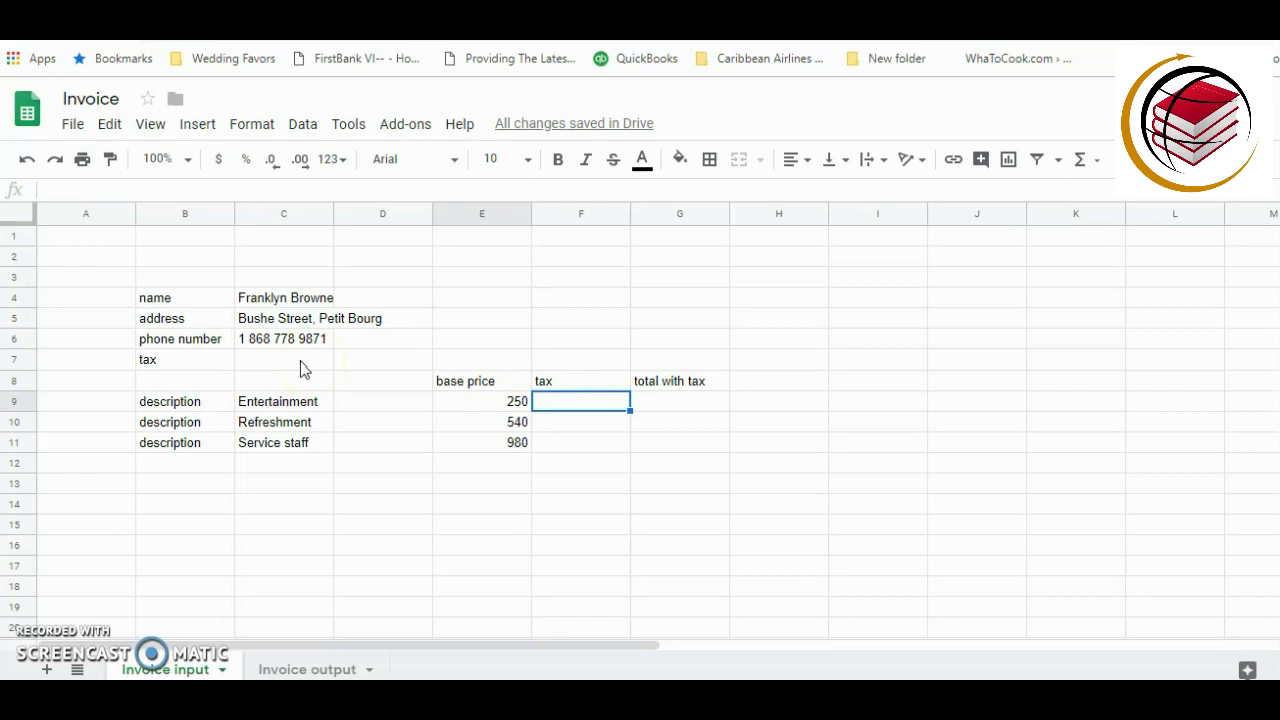
{"action": "left_click", "coordinate": [304, 369]}
{"action": "type", "text": "7."}
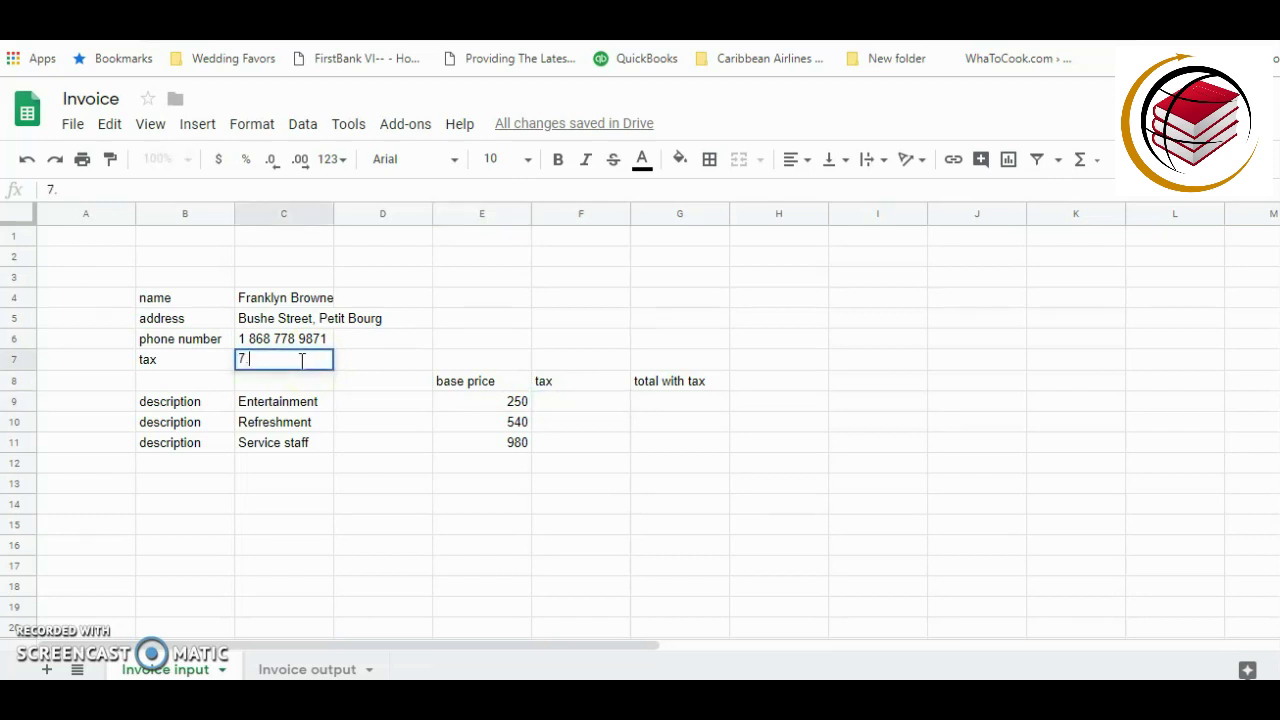
{"action": "type", "text": "75"}
{"action": "key", "text": "Return"}
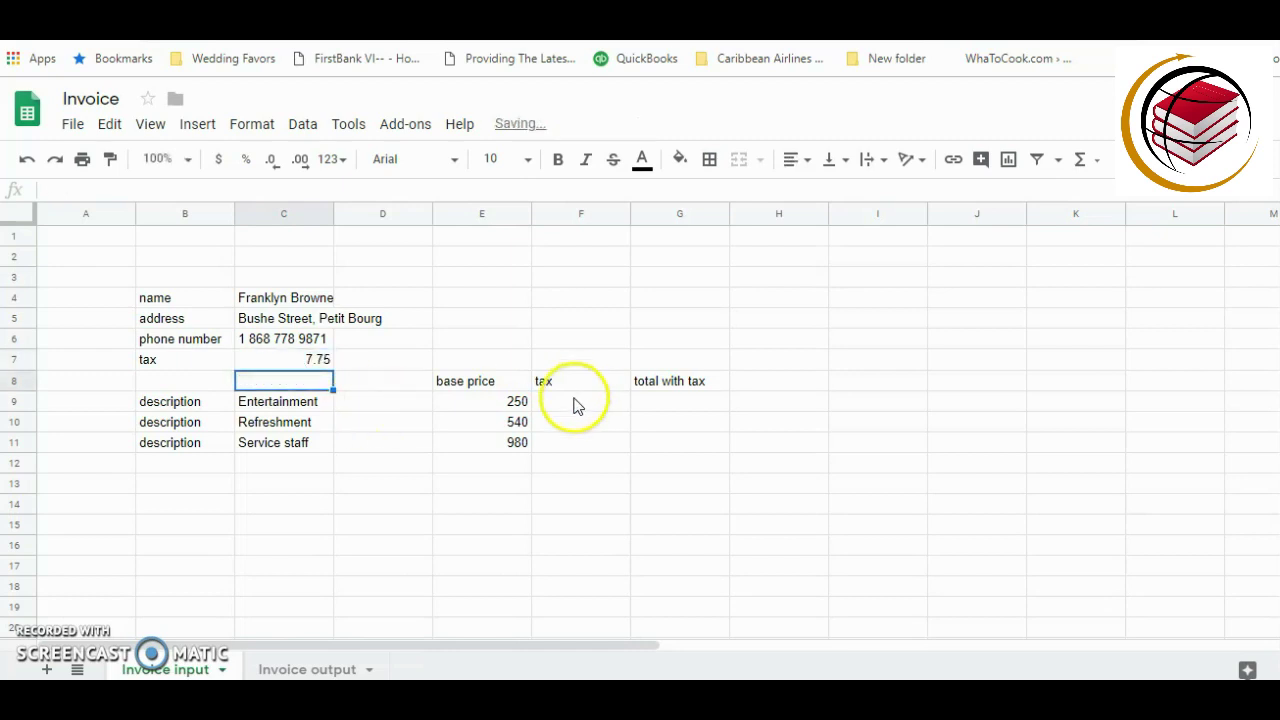
Calculate the Entertainment tax in F9 with the formula =E9*C7/100.
{"action": "left_click", "coordinate": [576, 402]}
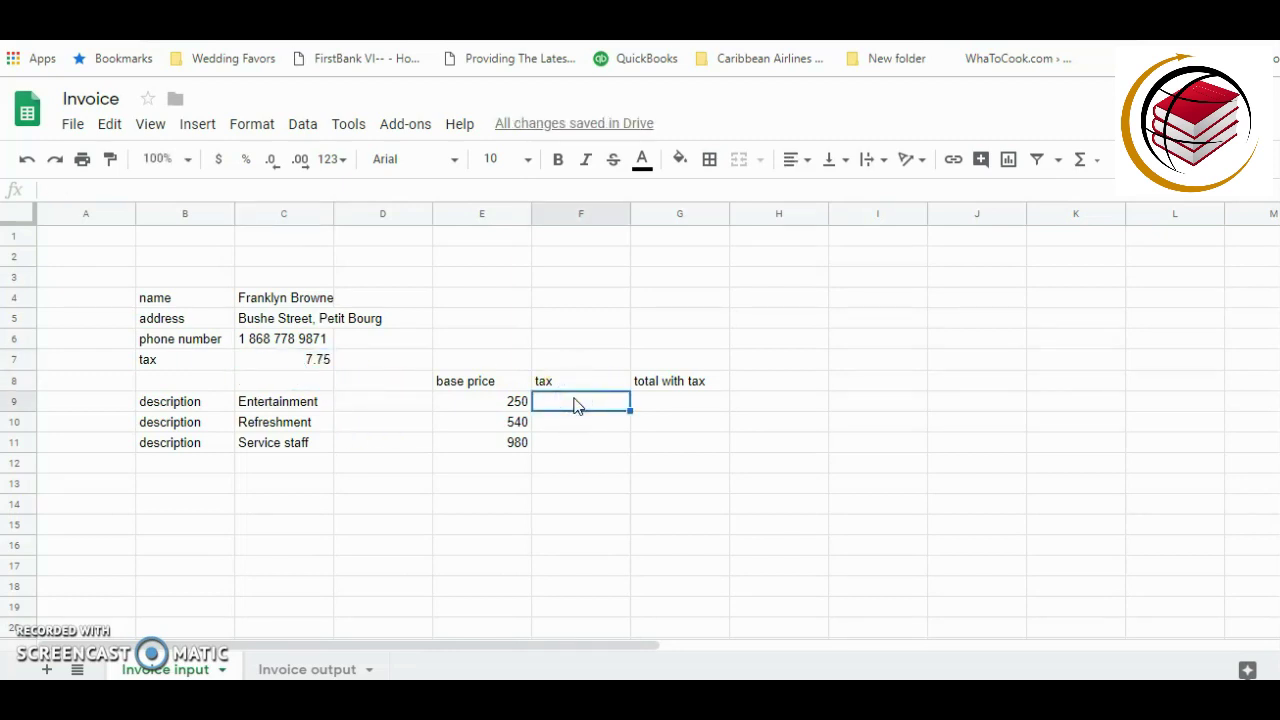
{"action": "type", "text": "+"}
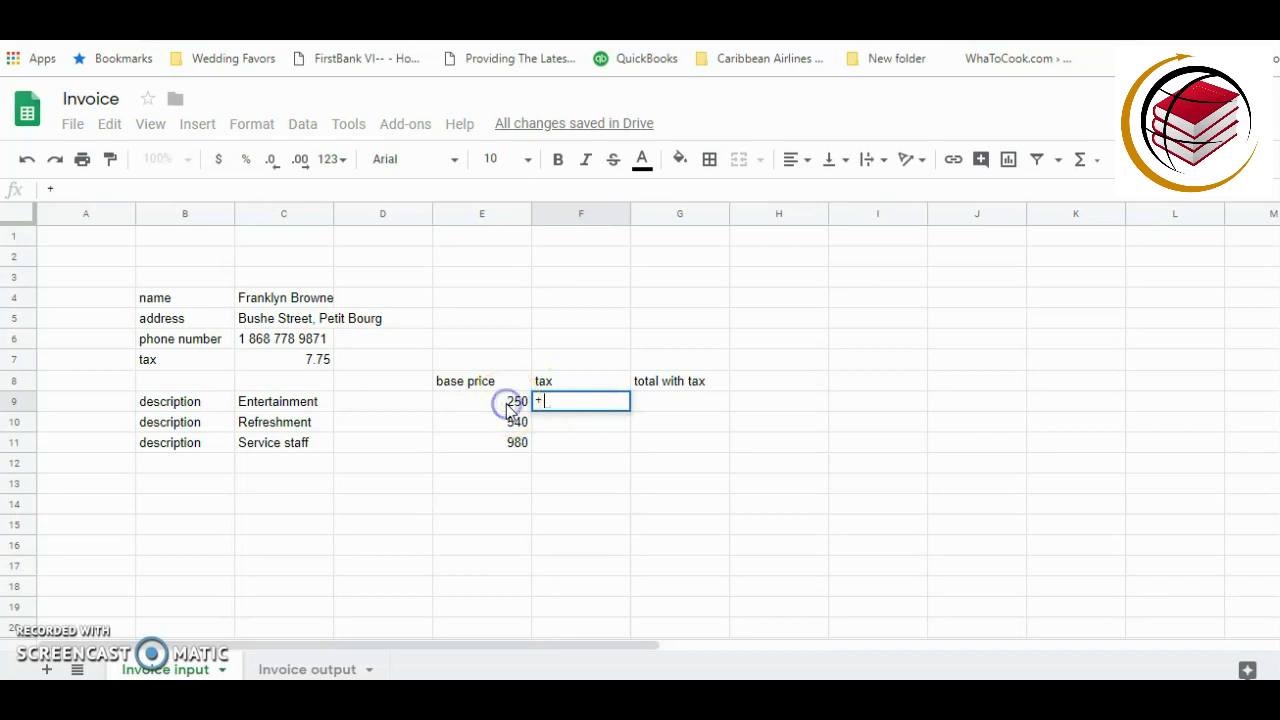
{"action": "left_click", "coordinate": [510, 406]}
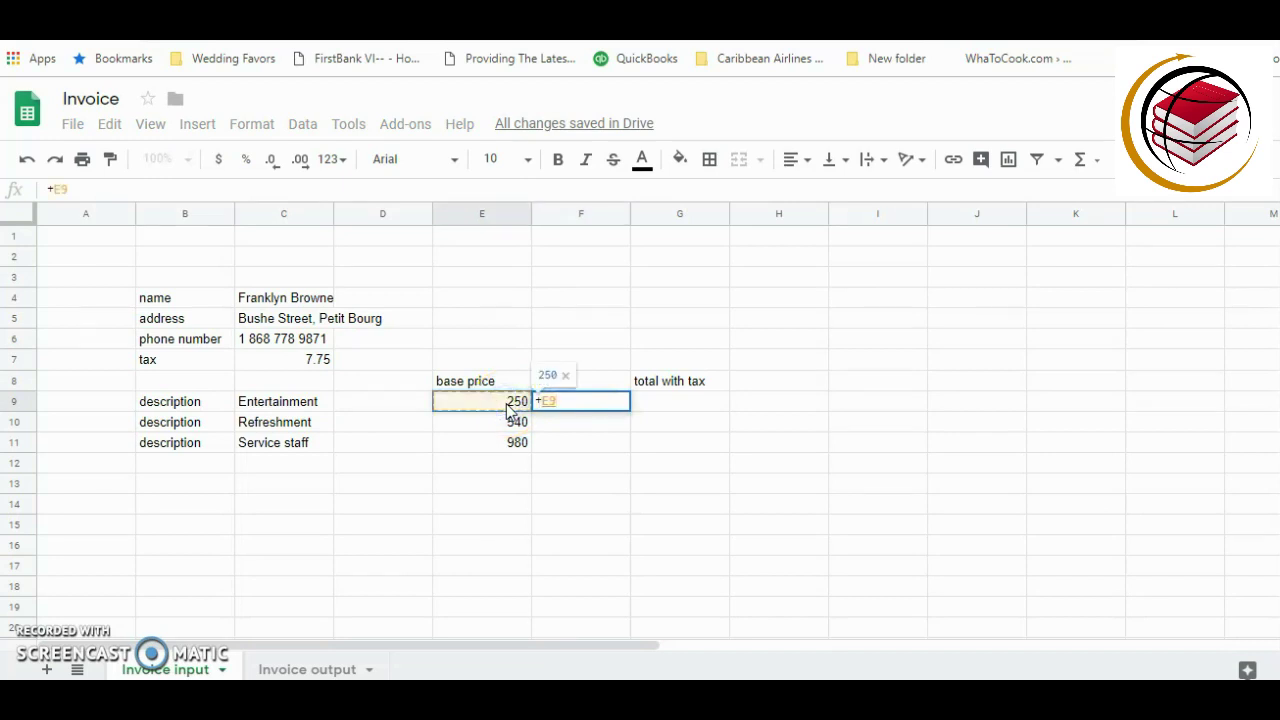
{"action": "type", "text": "*"}
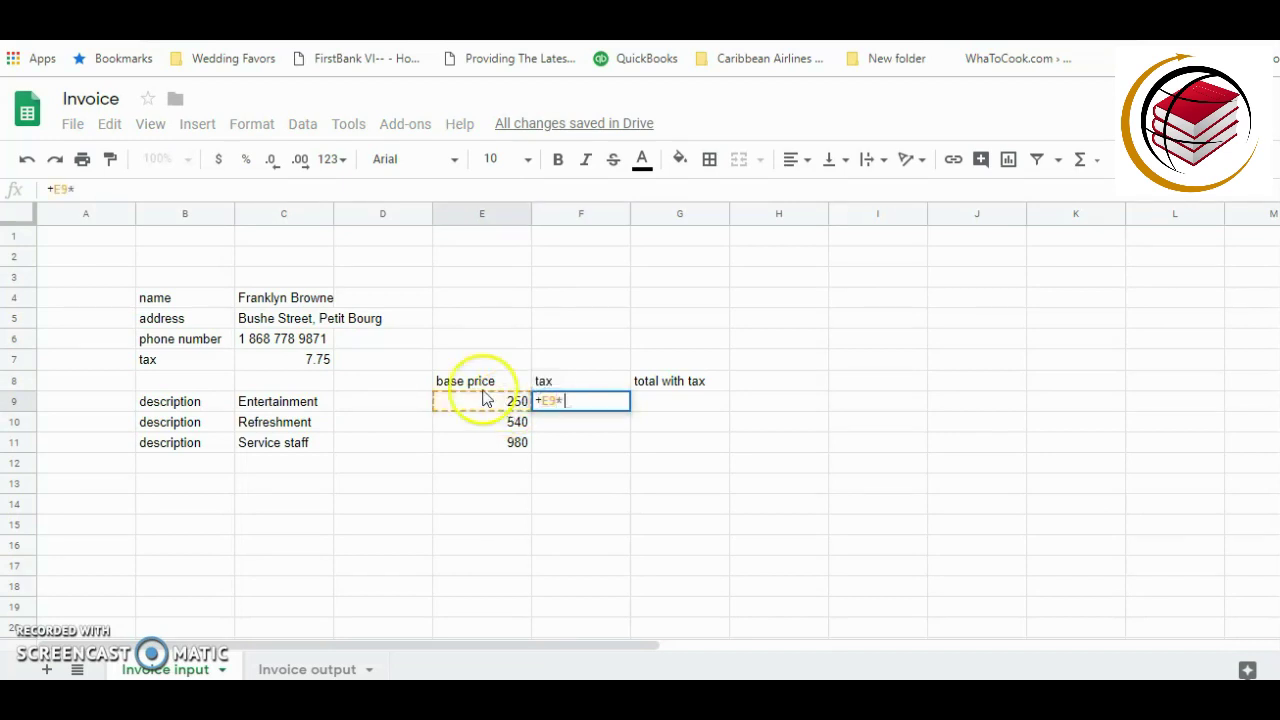
{"action": "left_click", "coordinate": [321, 362]}
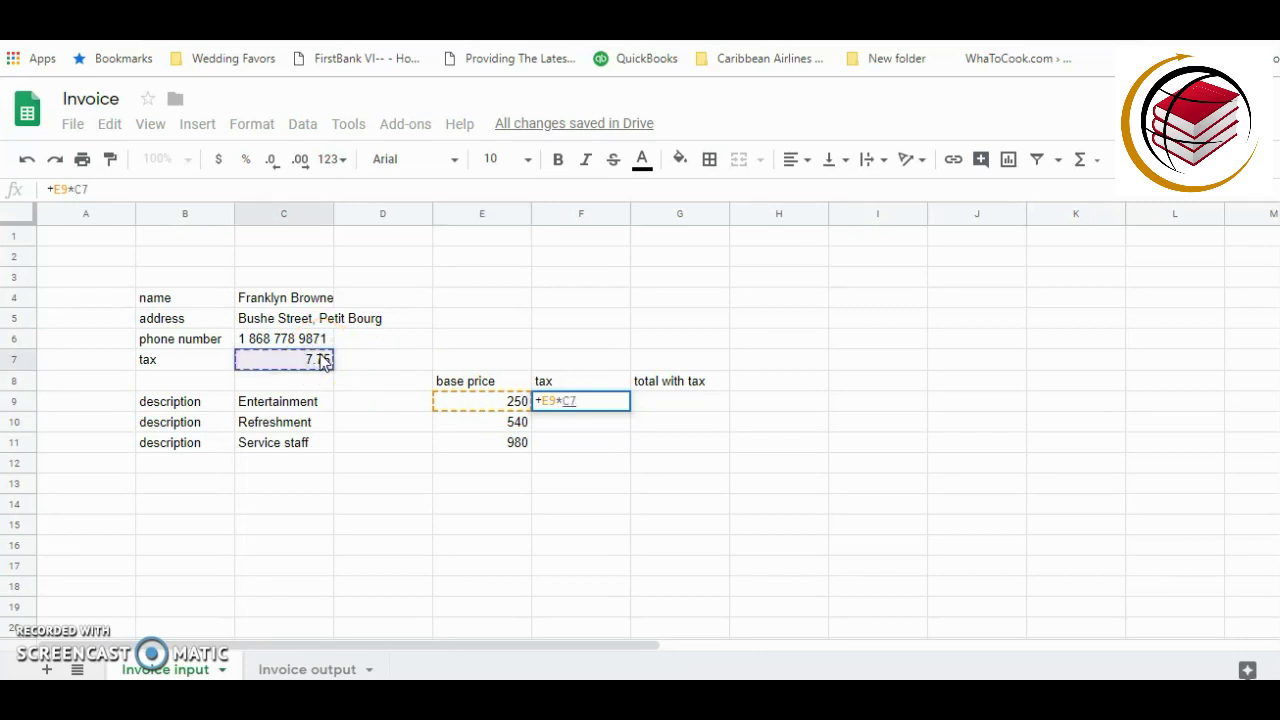
{"action": "key", "text": "Return"}
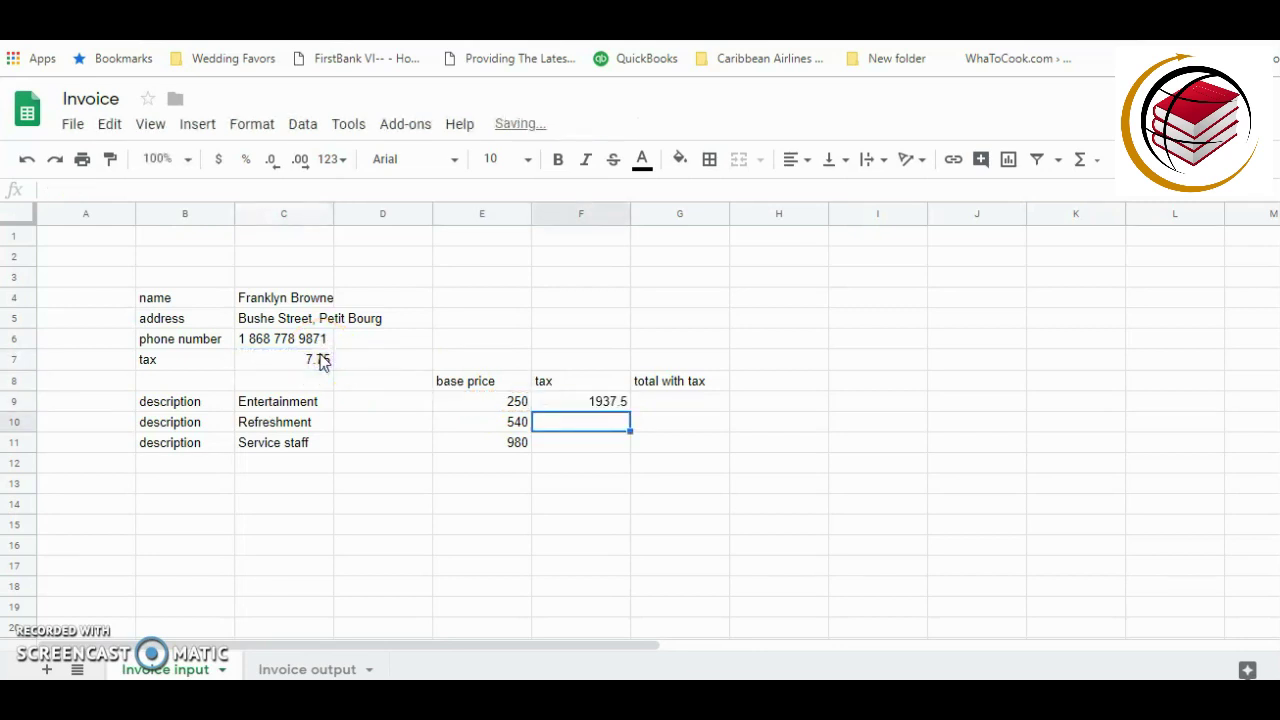
{"action": "left_click", "coordinate": [607, 403]}
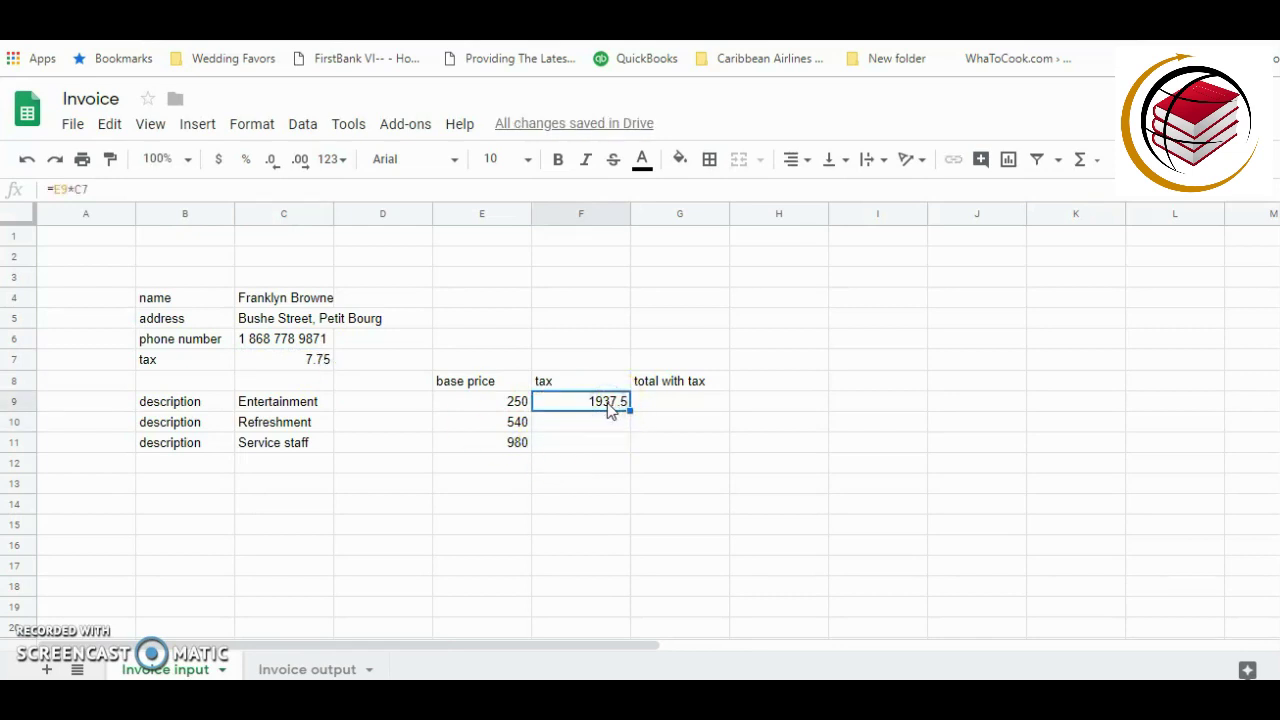
{"action": "left_click", "coordinate": [115, 188]}
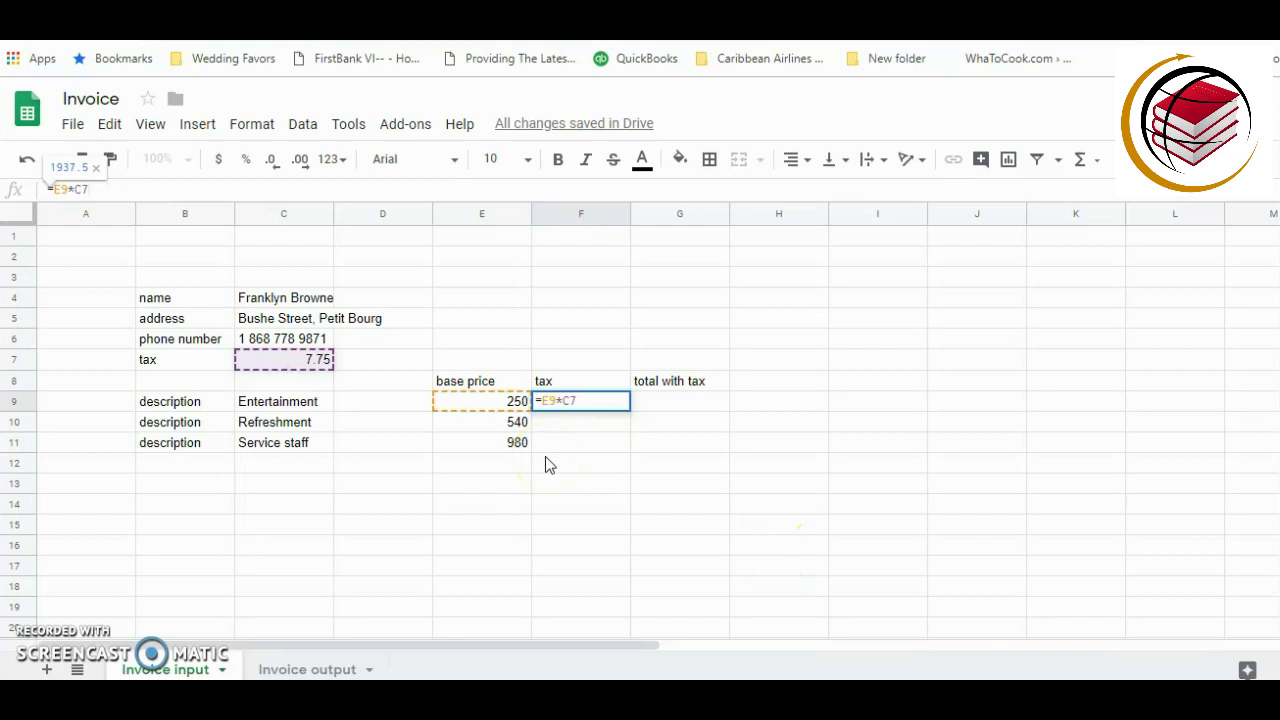
{"action": "type", "text": "/100"}
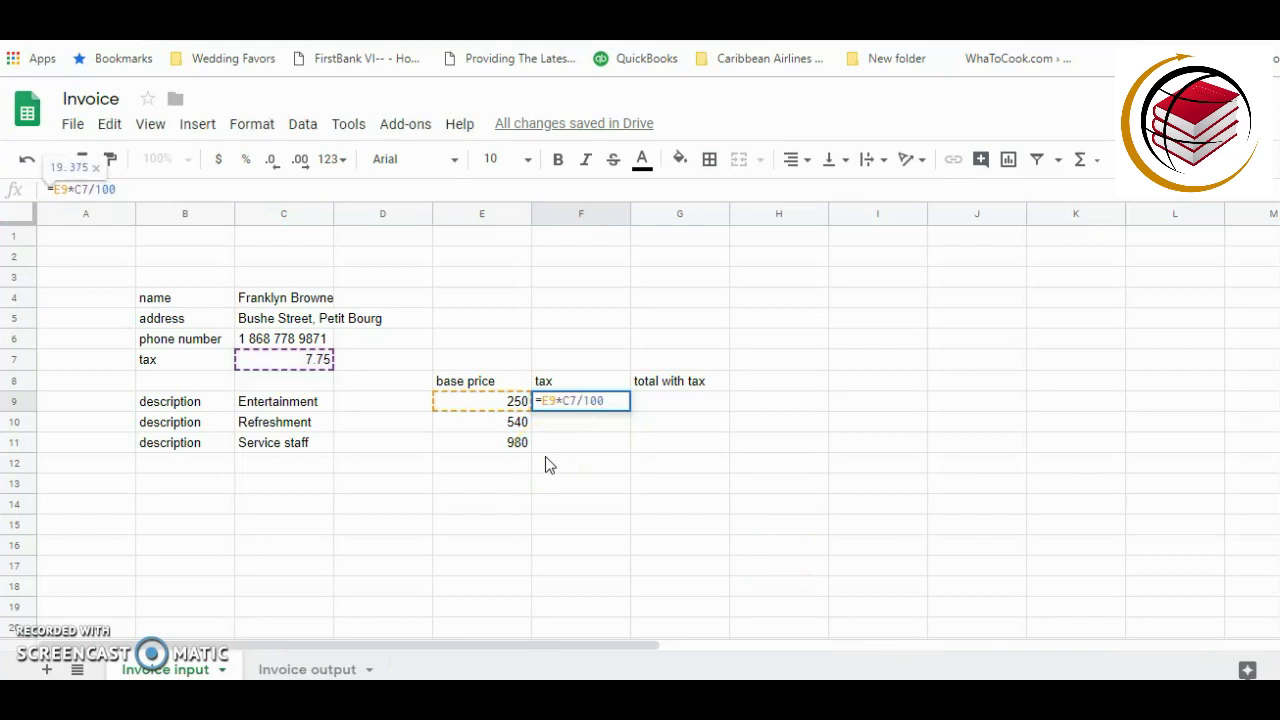
{"action": "key", "text": "Return"}
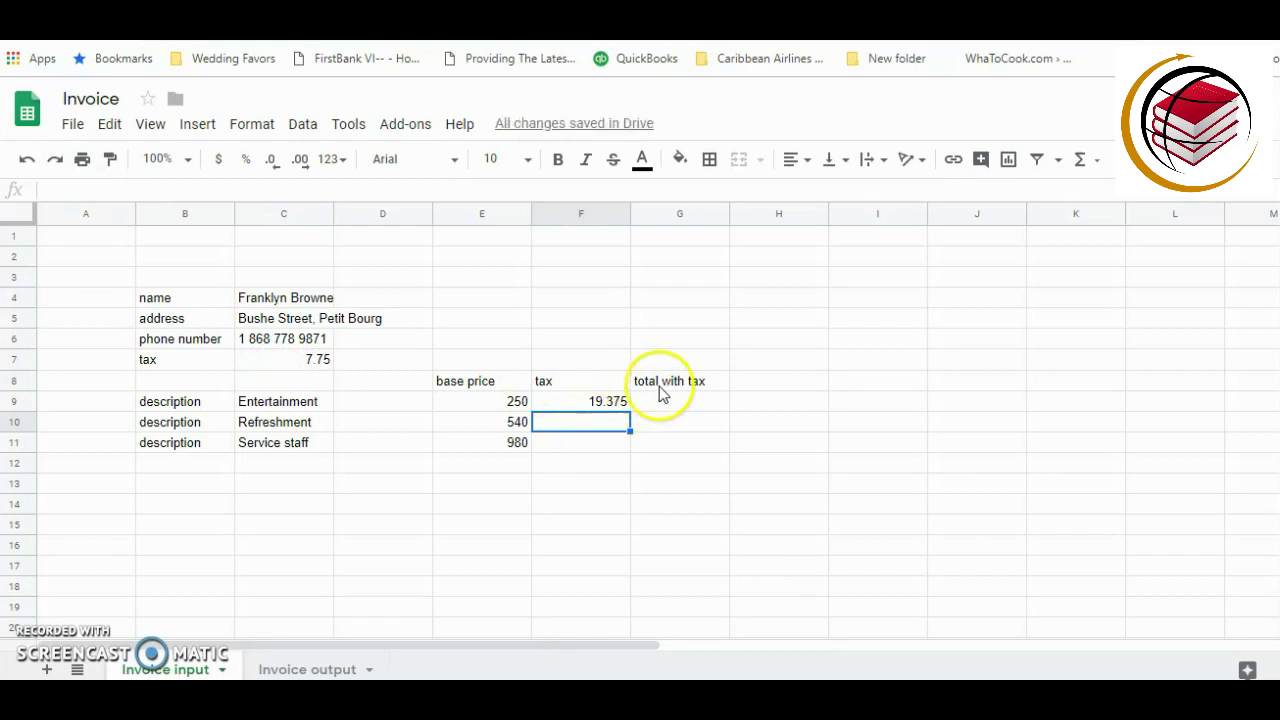
Round the F9 tax to 19.38 and show base prices as 250.00, 540.00 and 980.00.
{"action": "left_click", "coordinate": [612, 404]}
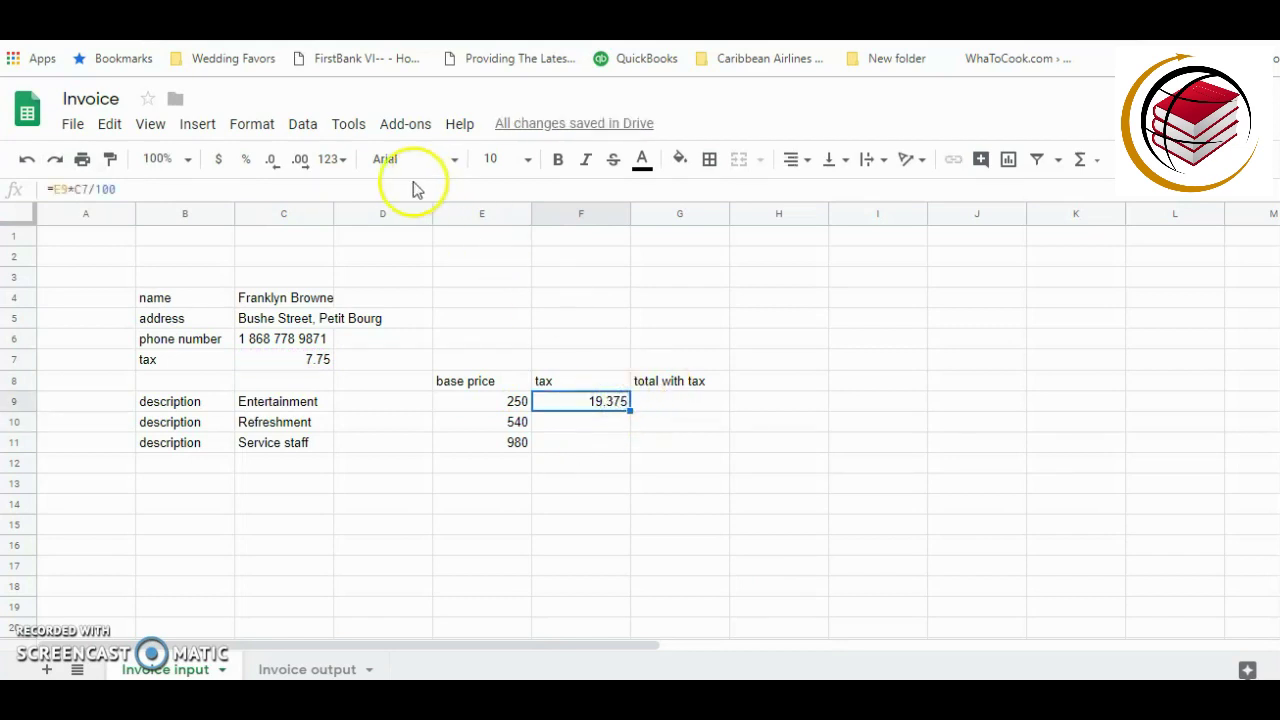
{"action": "left_click", "coordinate": [277, 170]}
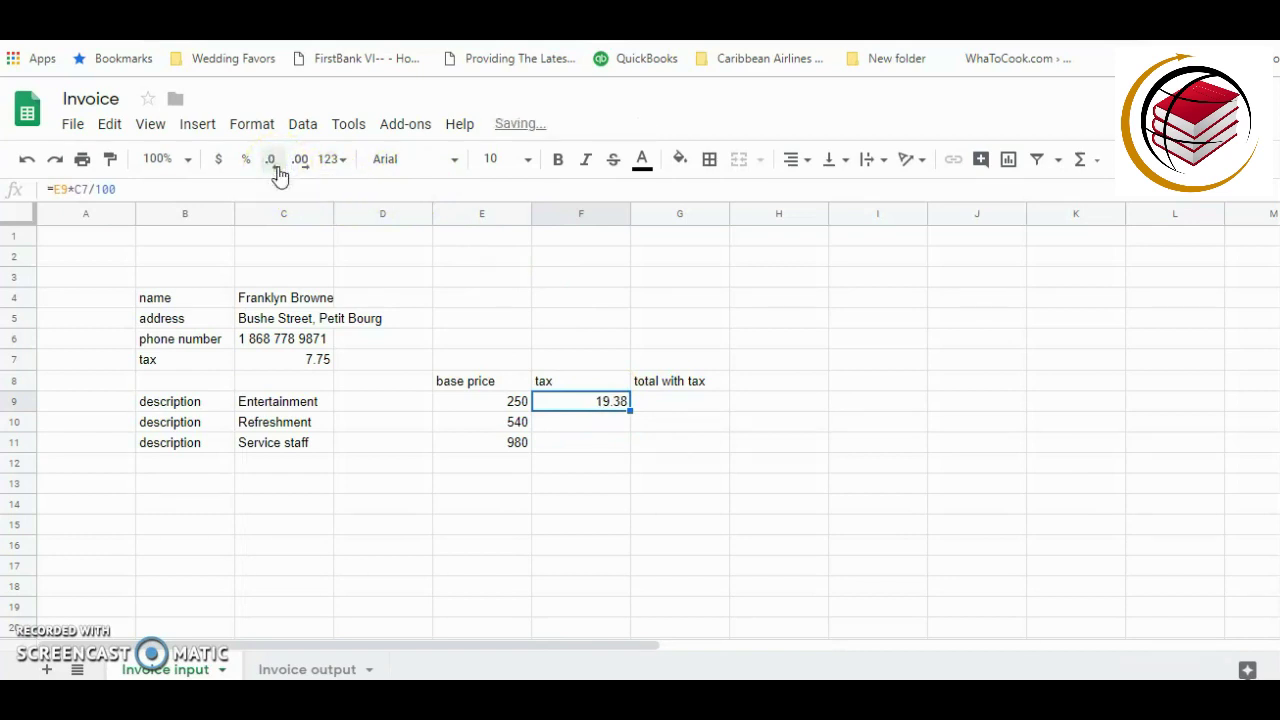
{"action": "key", "text": "Left"}
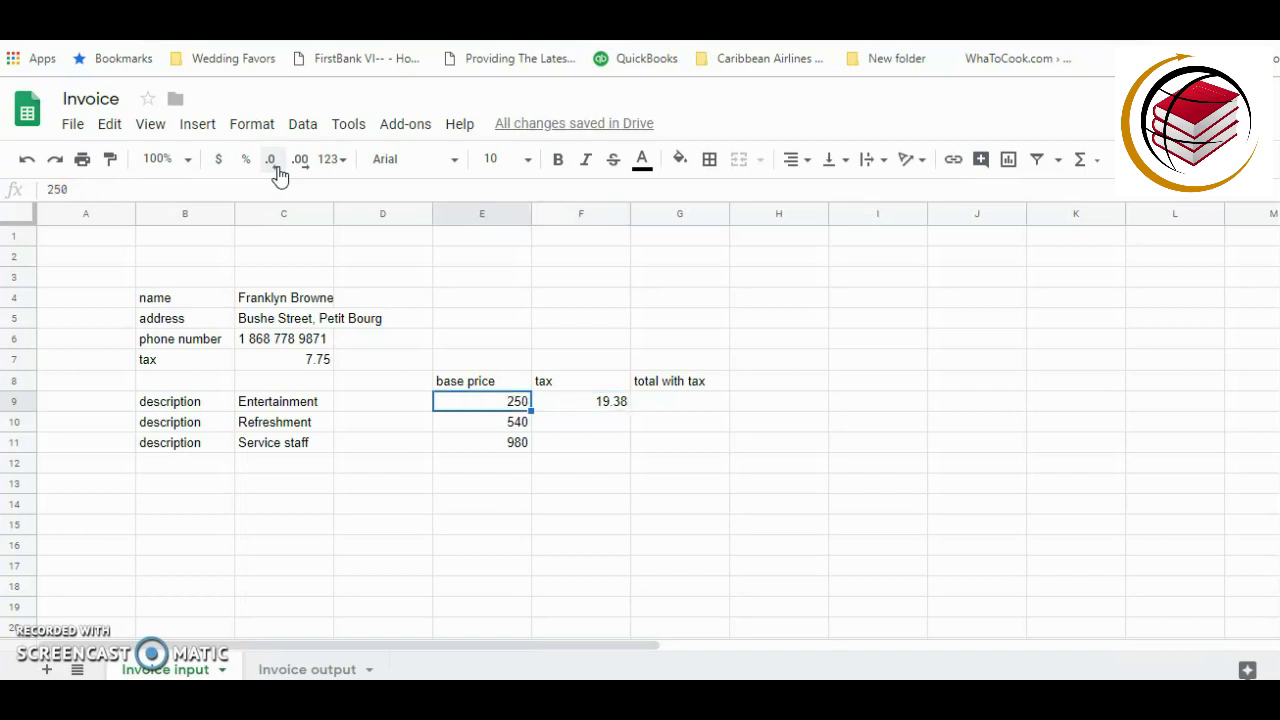
{"action": "key", "text": "shift+Down"}
{"action": "key", "text": "shift+Down"}
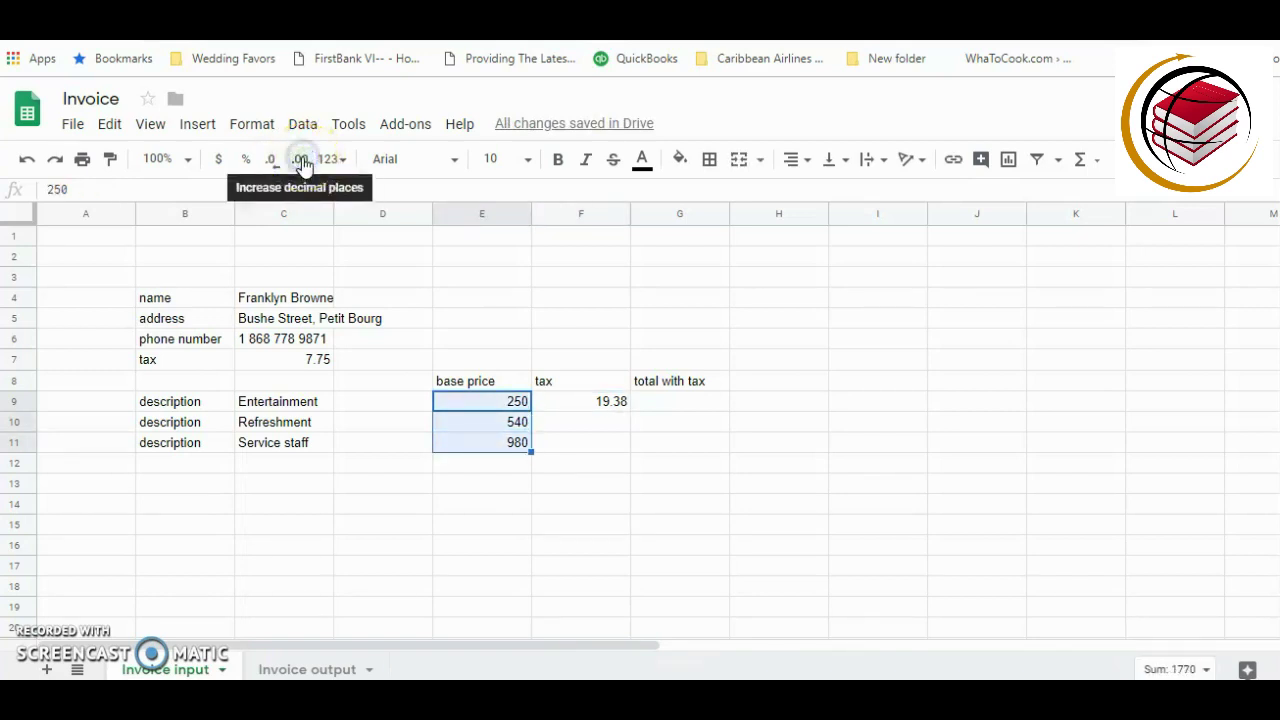
{"action": "left_click", "coordinate": [305, 161]}
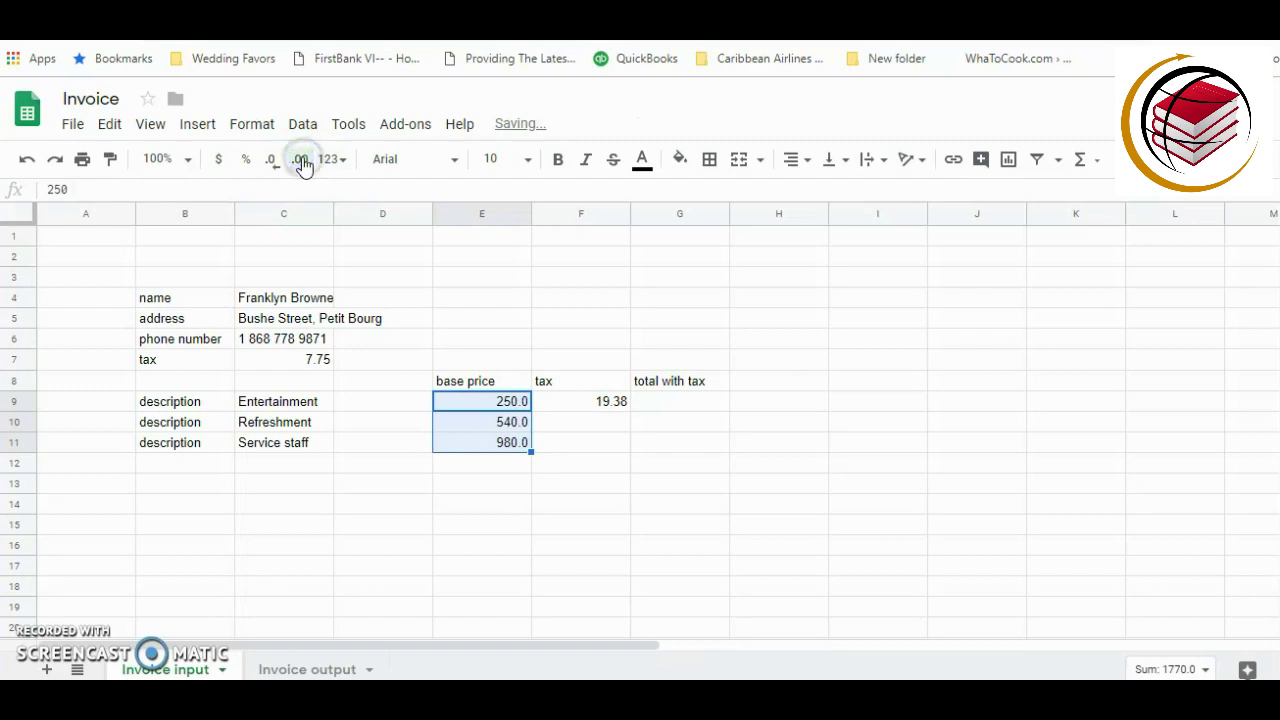
{"action": "left_click", "coordinate": [305, 161]}
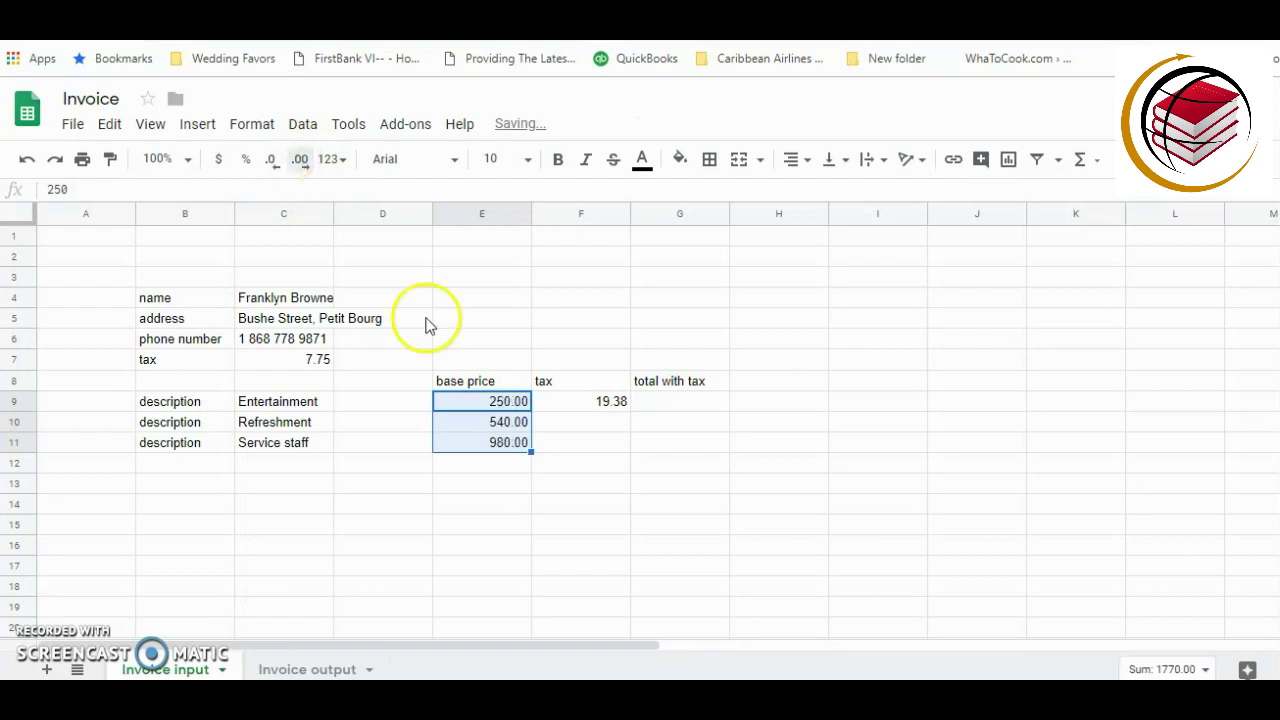
{"action": "left_click", "coordinate": [596, 405]}
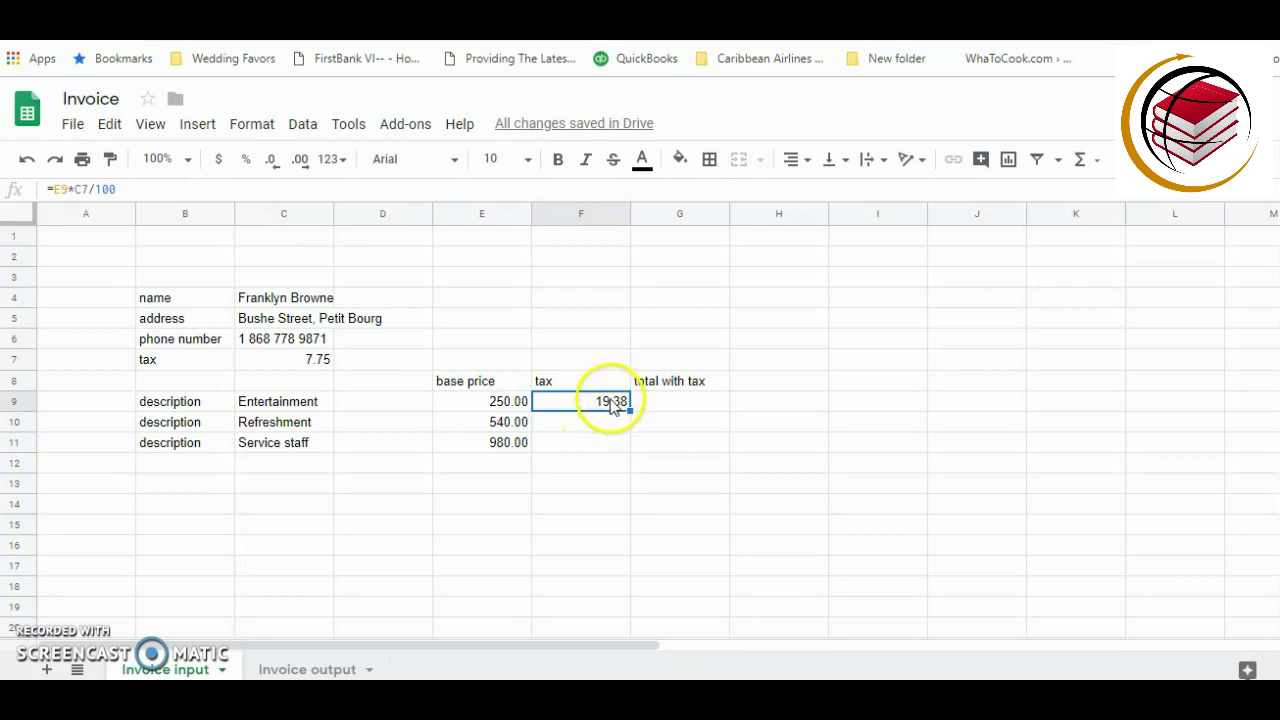
Copy the F9 tax formula into F10 and F11.
{"action": "right_click", "coordinate": [610, 403]}
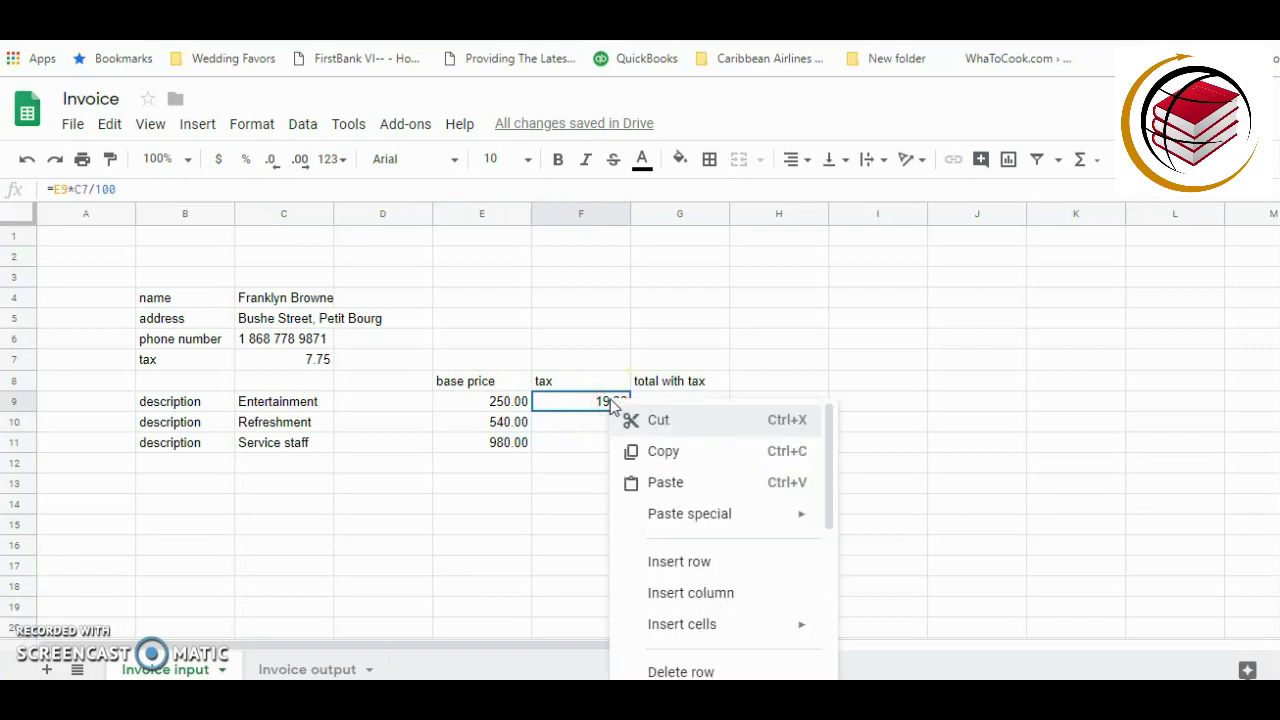
{"action": "left_click", "coordinate": [632, 453]}
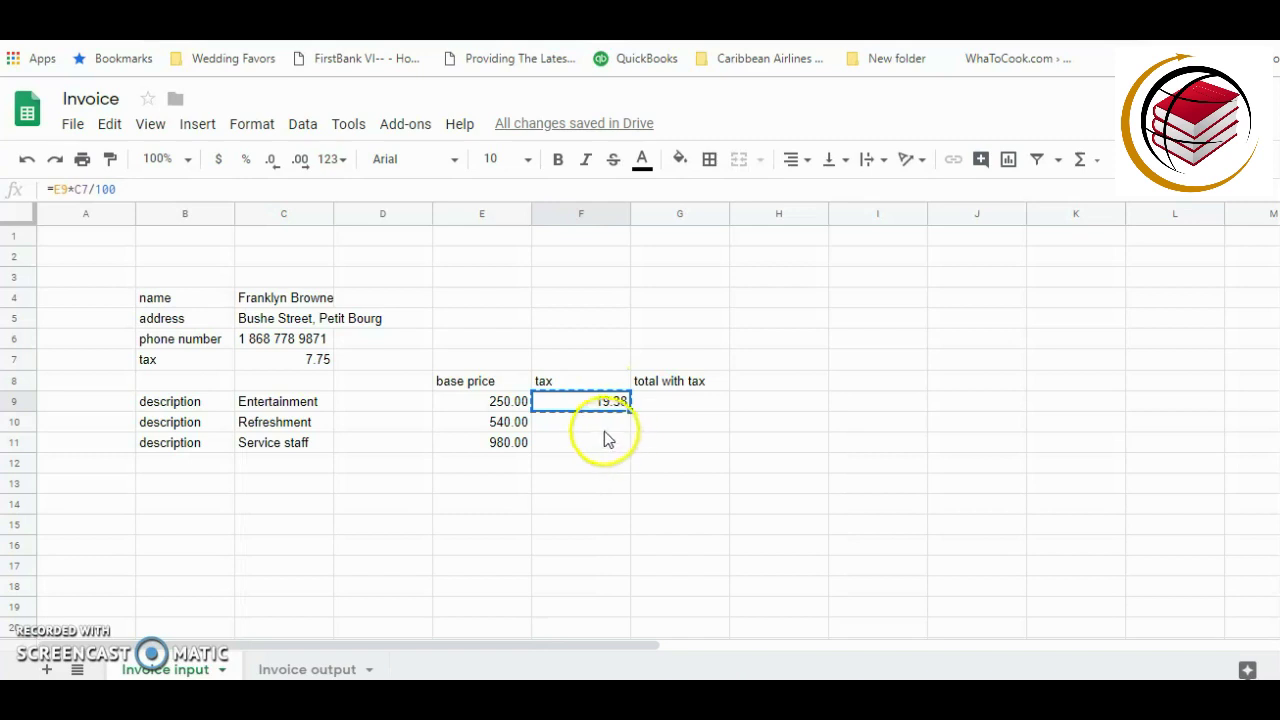
{"action": "left_click", "coordinate": [600, 425]}
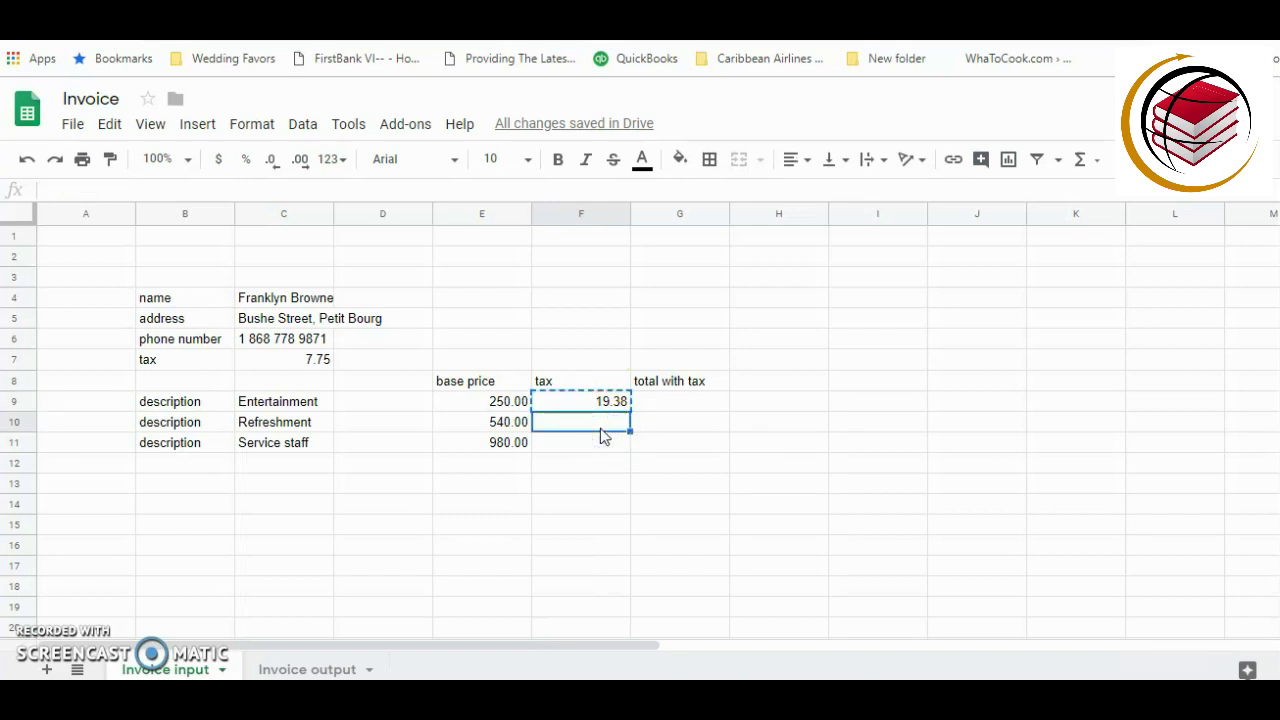
{"action": "key", "text": "shift+Down"}
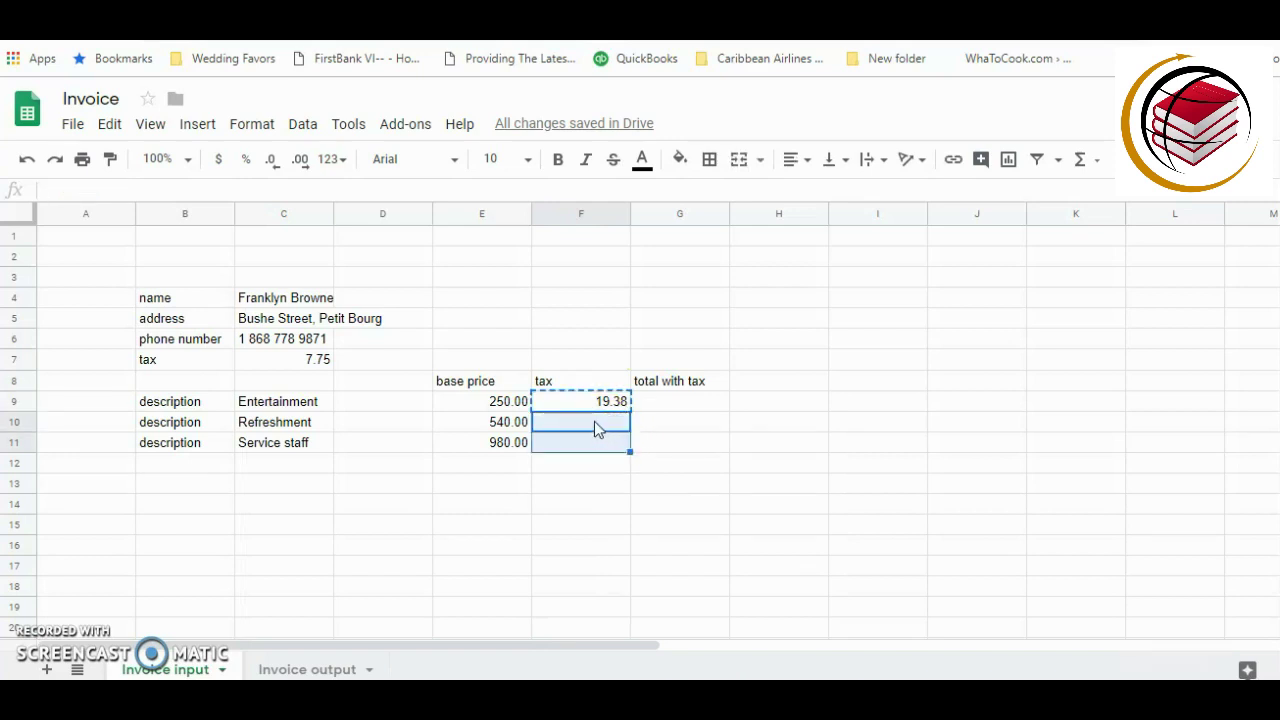
{"action": "right_click", "coordinate": [594, 421]}
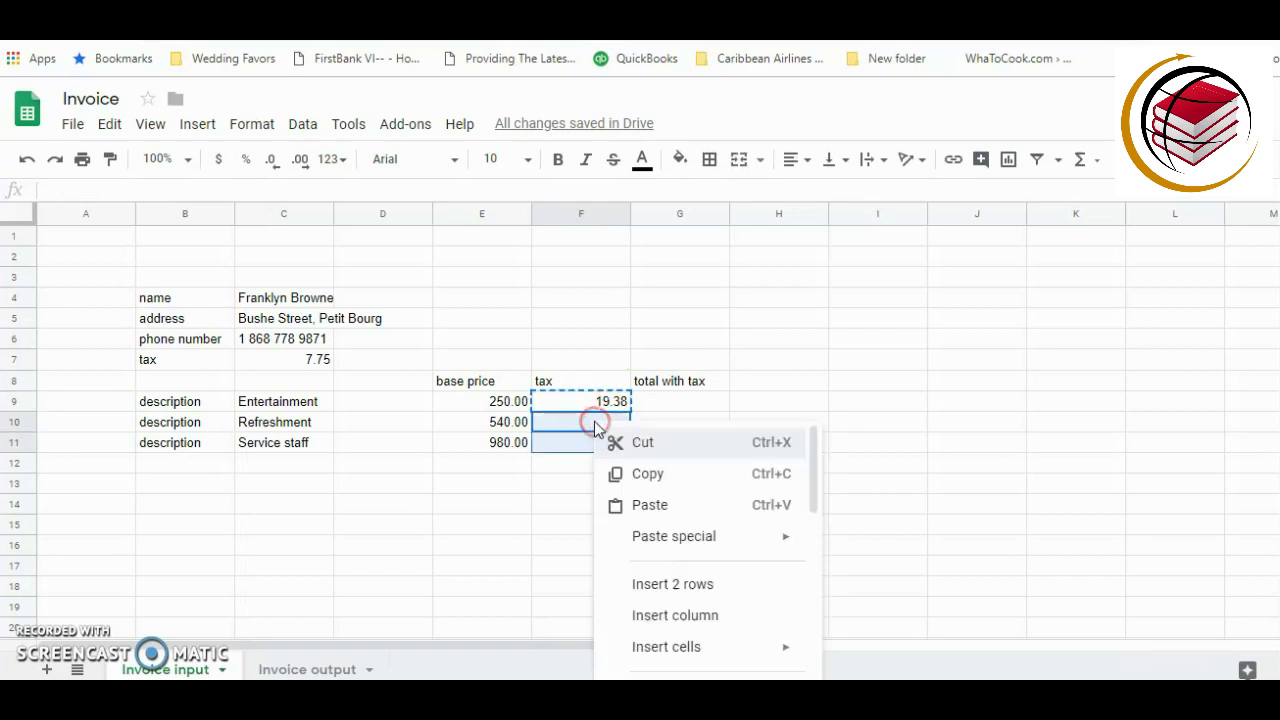
{"action": "left_click", "coordinate": [636, 508]}
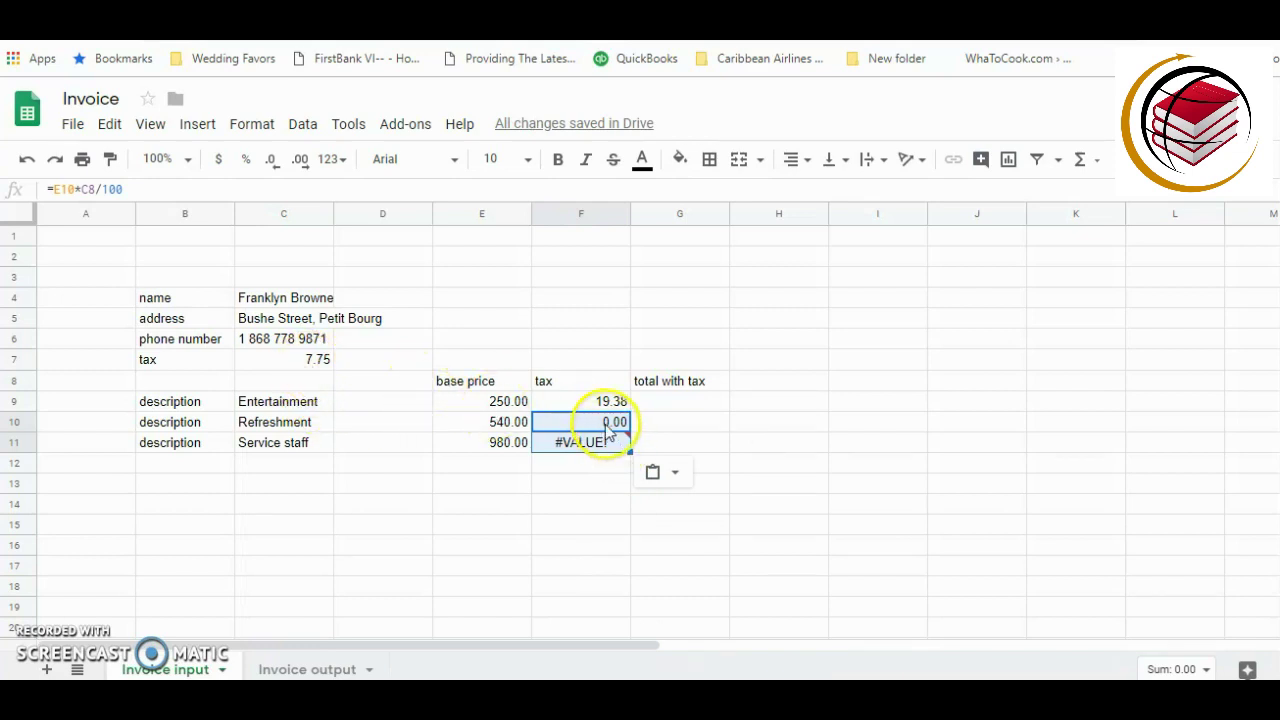
Point the F10 and F11 formulas at rate cell C7, giving 41.85 and 75.95.
{"action": "left_click", "coordinate": [606, 426]}
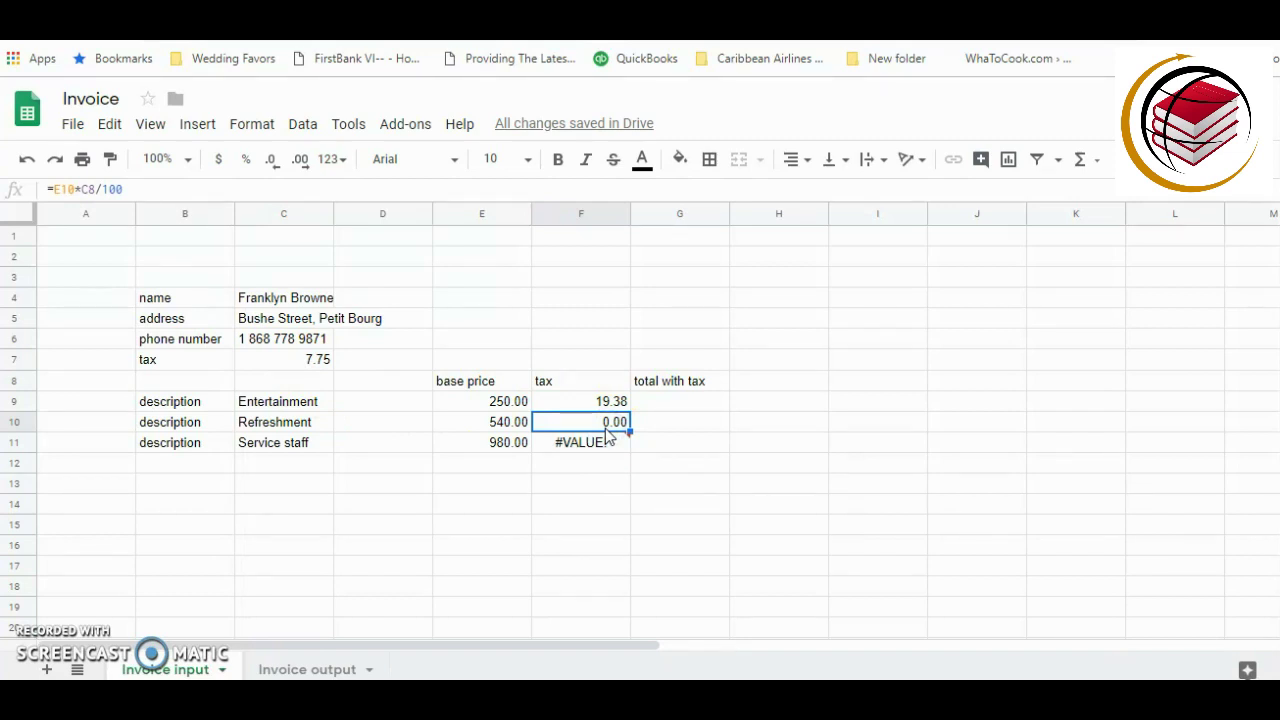
{"action": "double_click", "coordinate": [606, 430]}
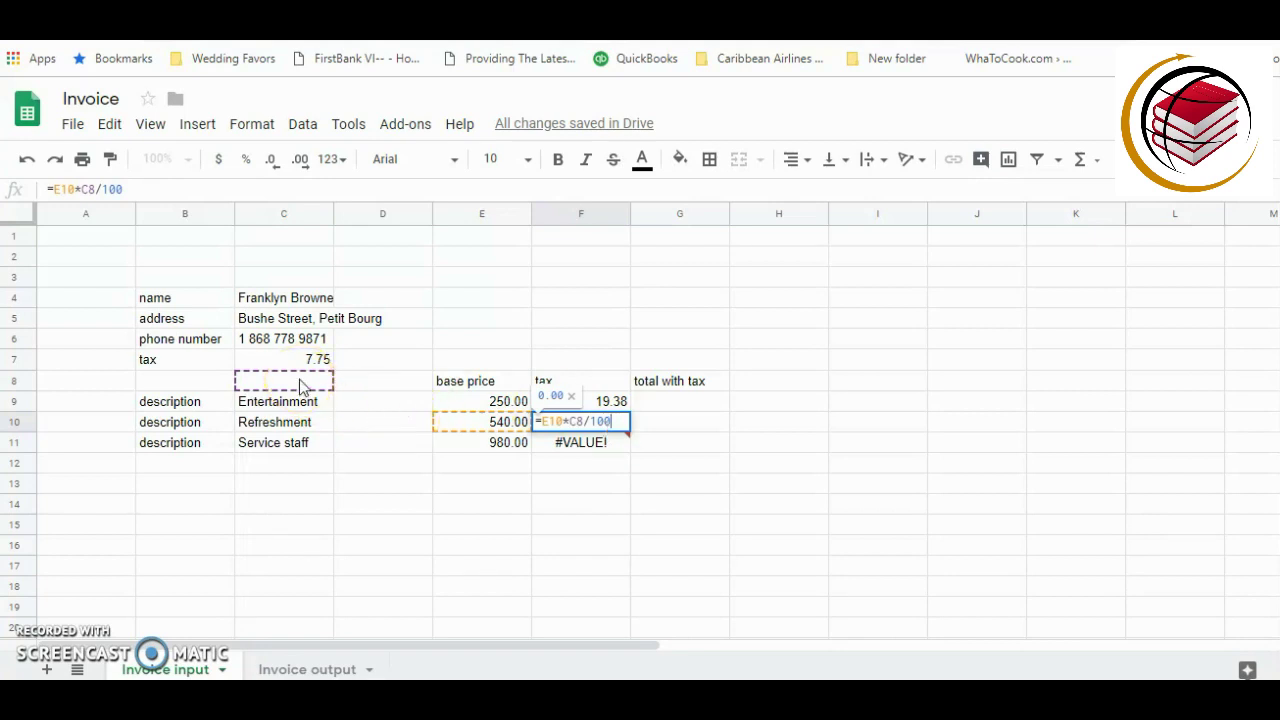
{"action": "key", "text": "Left"}
{"action": "key", "text": "Left"}
{"action": "key", "text": "Left"}
{"action": "key", "text": "Left"}
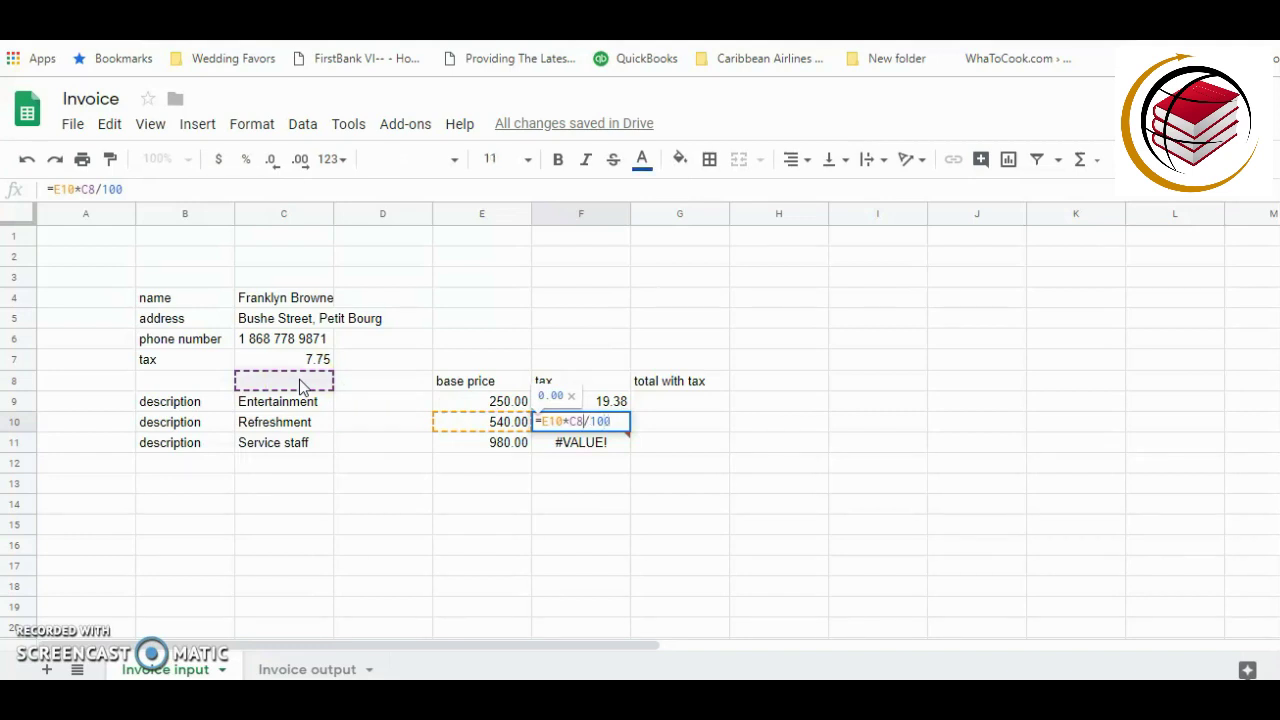
{"action": "key", "text": "BackSpace"}
{"action": "type", "text": "7"}
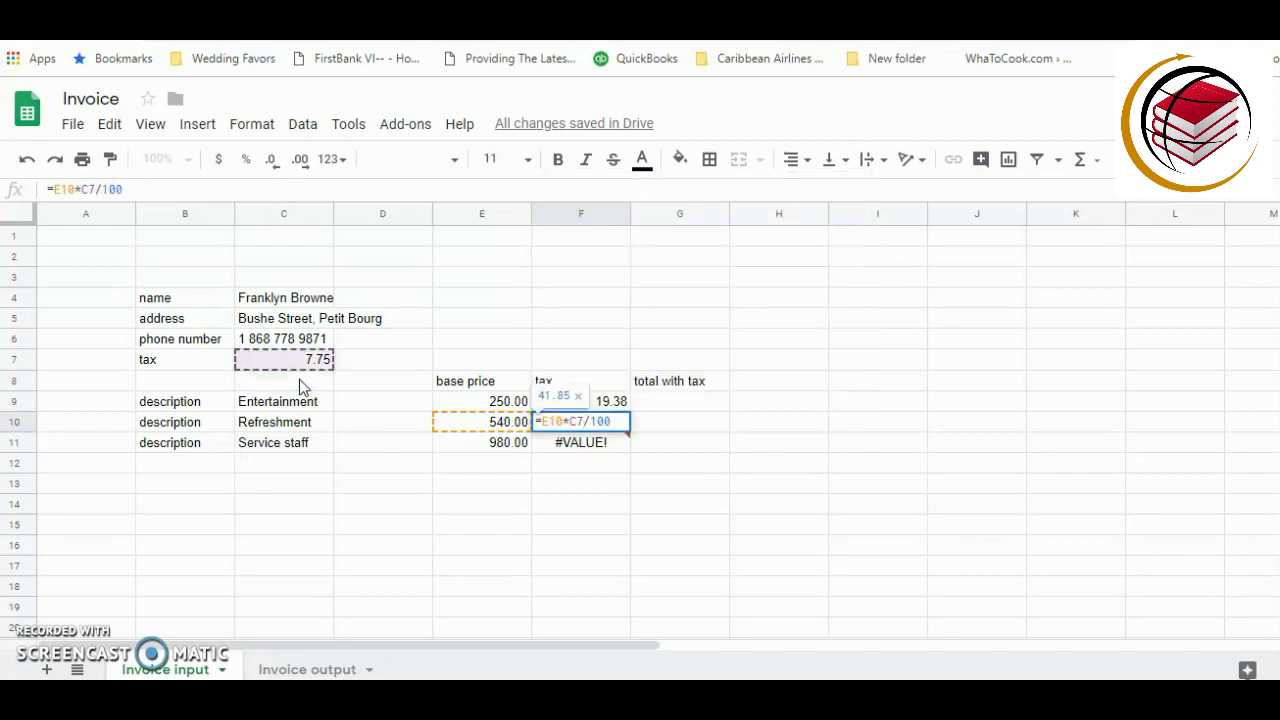
{"action": "key", "text": "Return"}
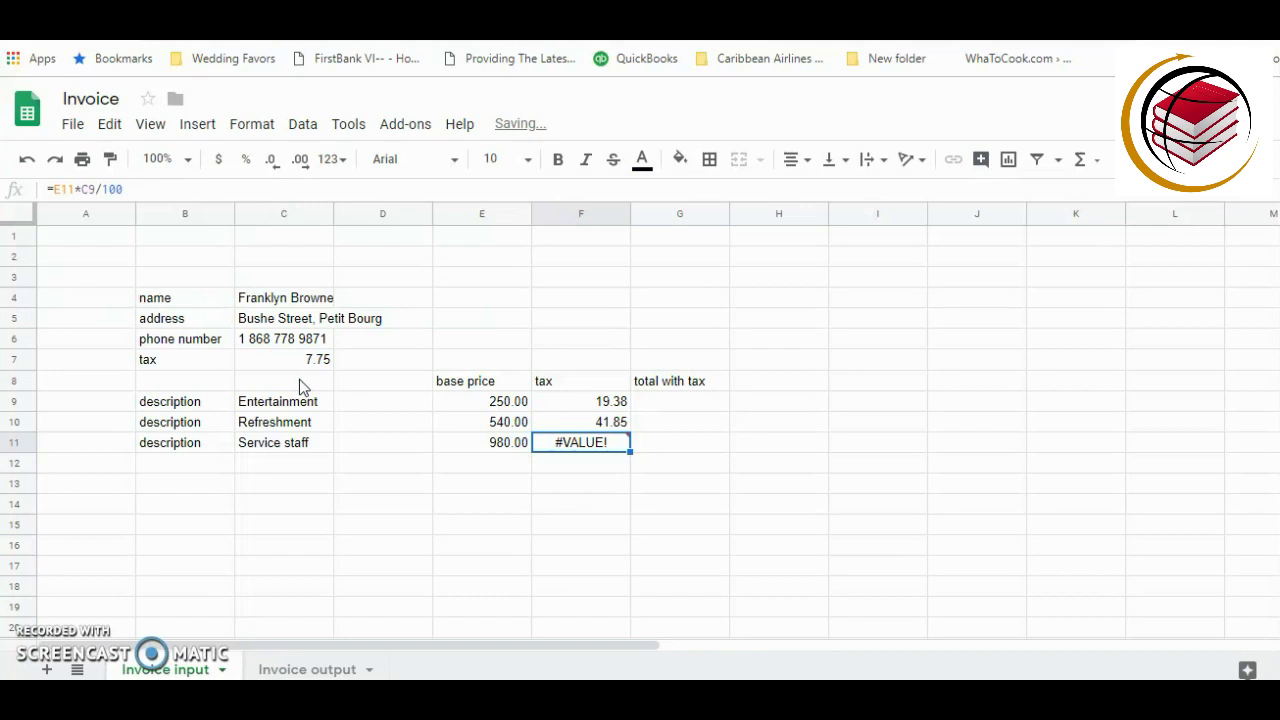
{"action": "key", "text": "F2"}
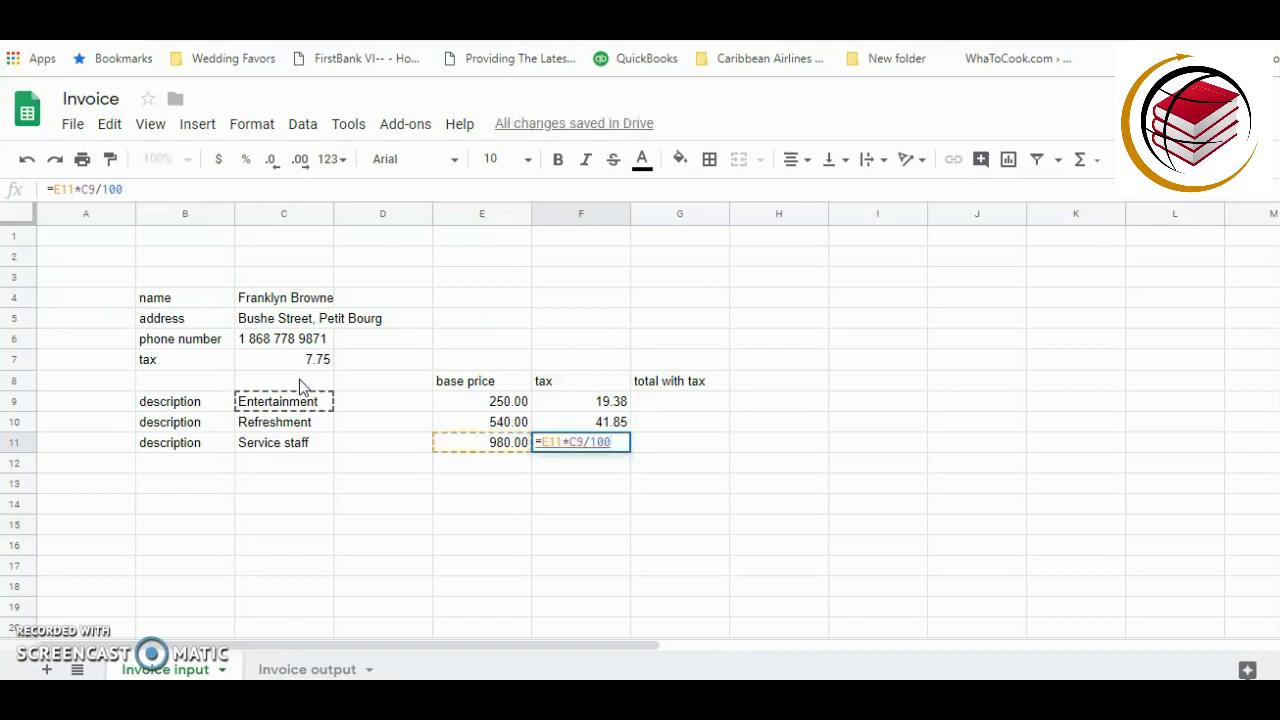
{"action": "key", "text": "Left"}
{"action": "key", "text": "Left"}
{"action": "key", "text": "Left"}
{"action": "key", "text": "Left"}
{"action": "key", "text": "BackSpace"}
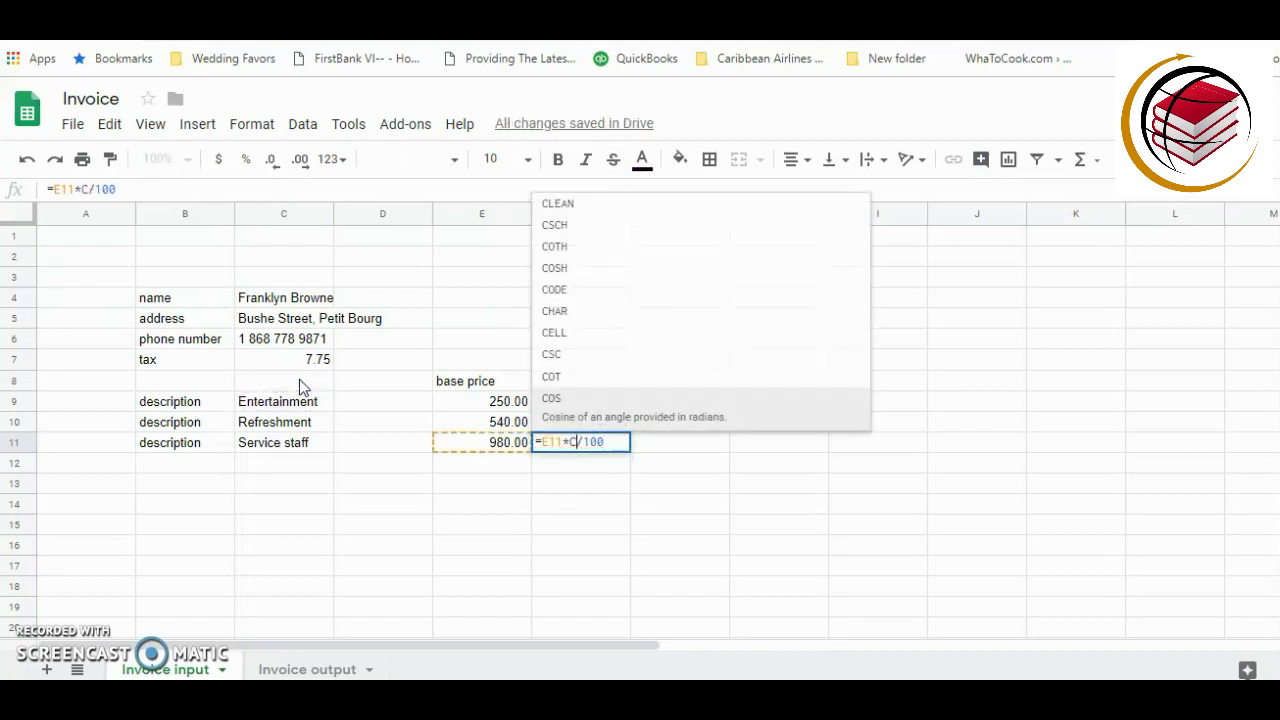
{"action": "type", "text": "7"}
{"action": "key", "text": "Return"}
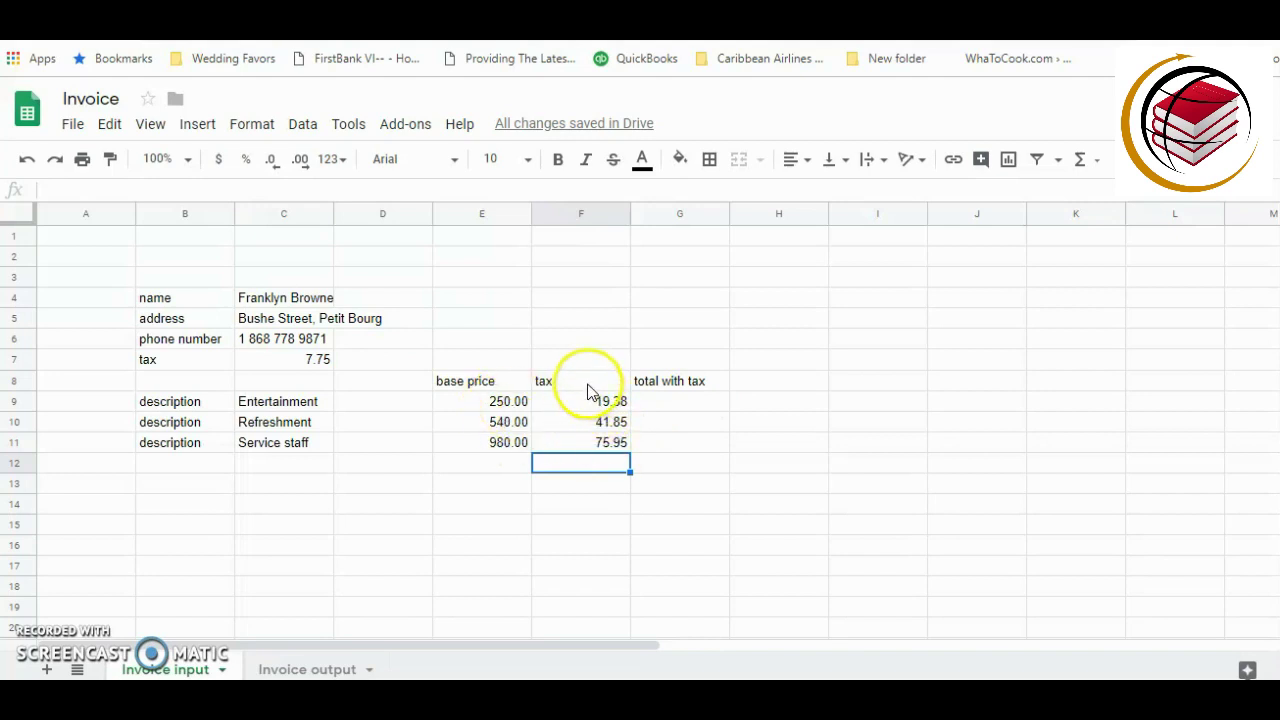
Center the 'tax' heading in F8 and the 'base price' heading in E8.
{"action": "left_click", "coordinate": [584, 384]}
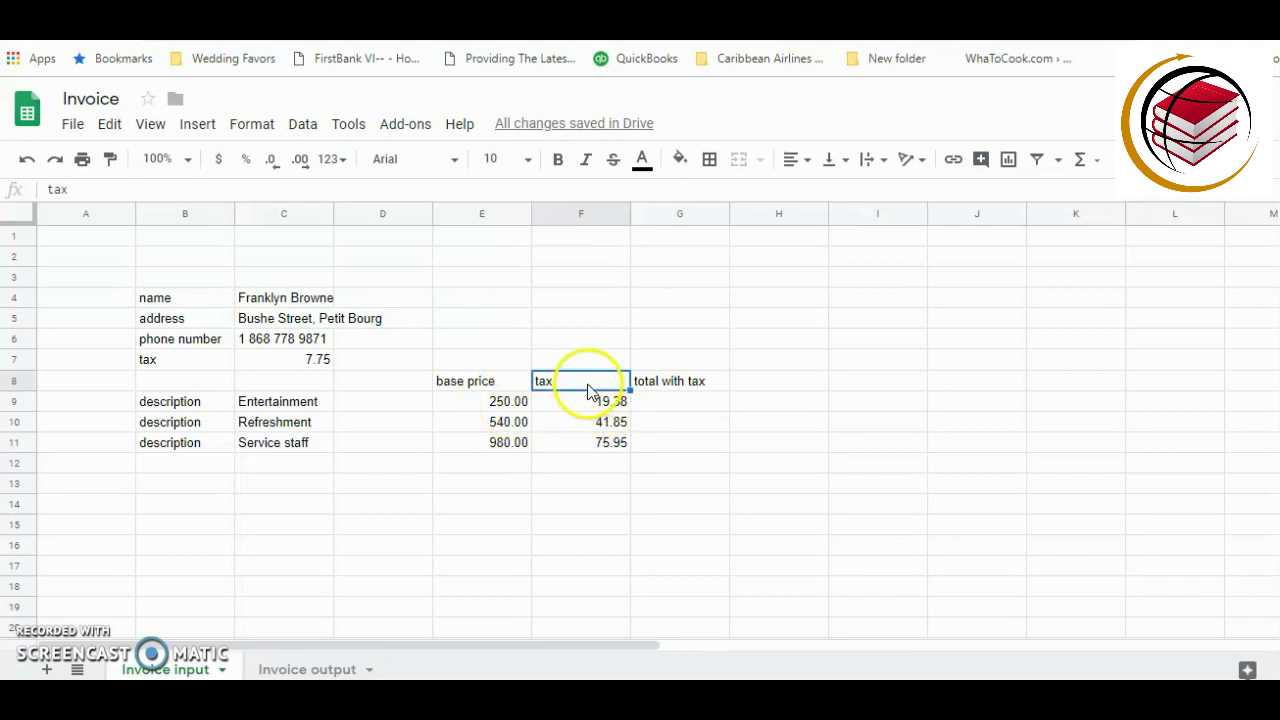
{"action": "left_click", "coordinate": [805, 162]}
{"action": "left_click", "coordinate": [816, 194]}
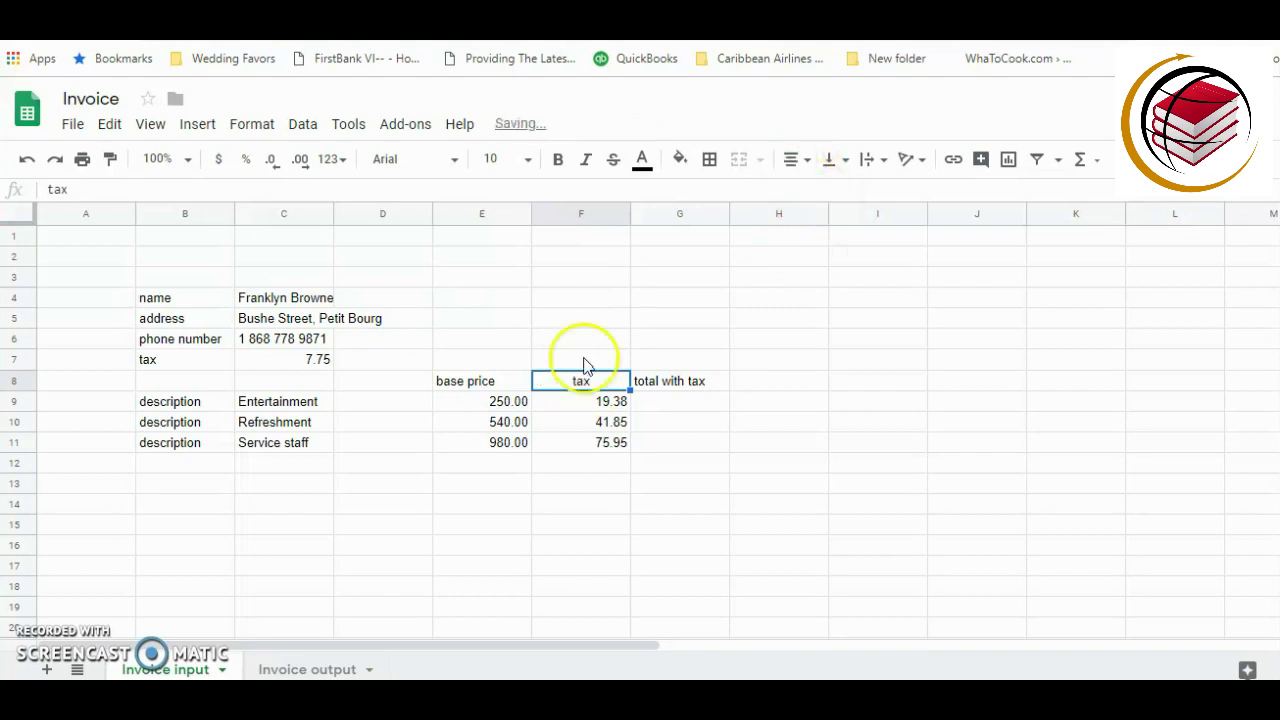
{"action": "left_click", "coordinate": [484, 386]}
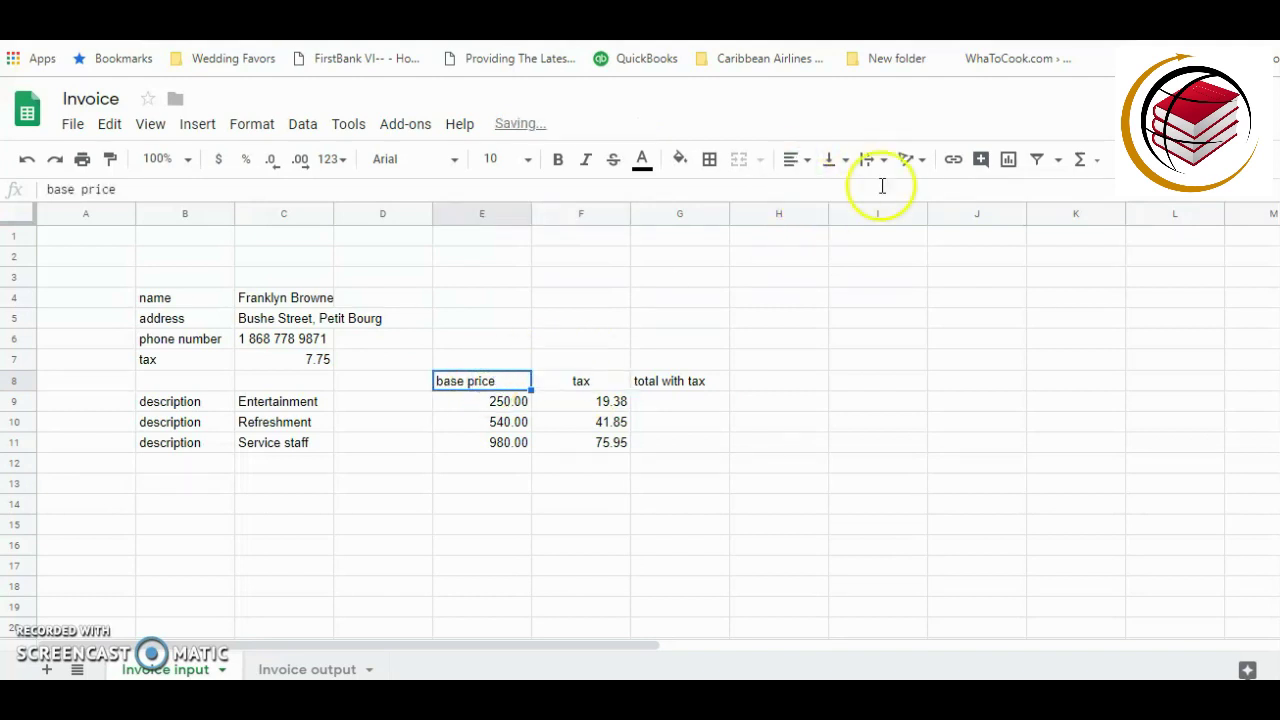
{"action": "left_click", "coordinate": [799, 164]}
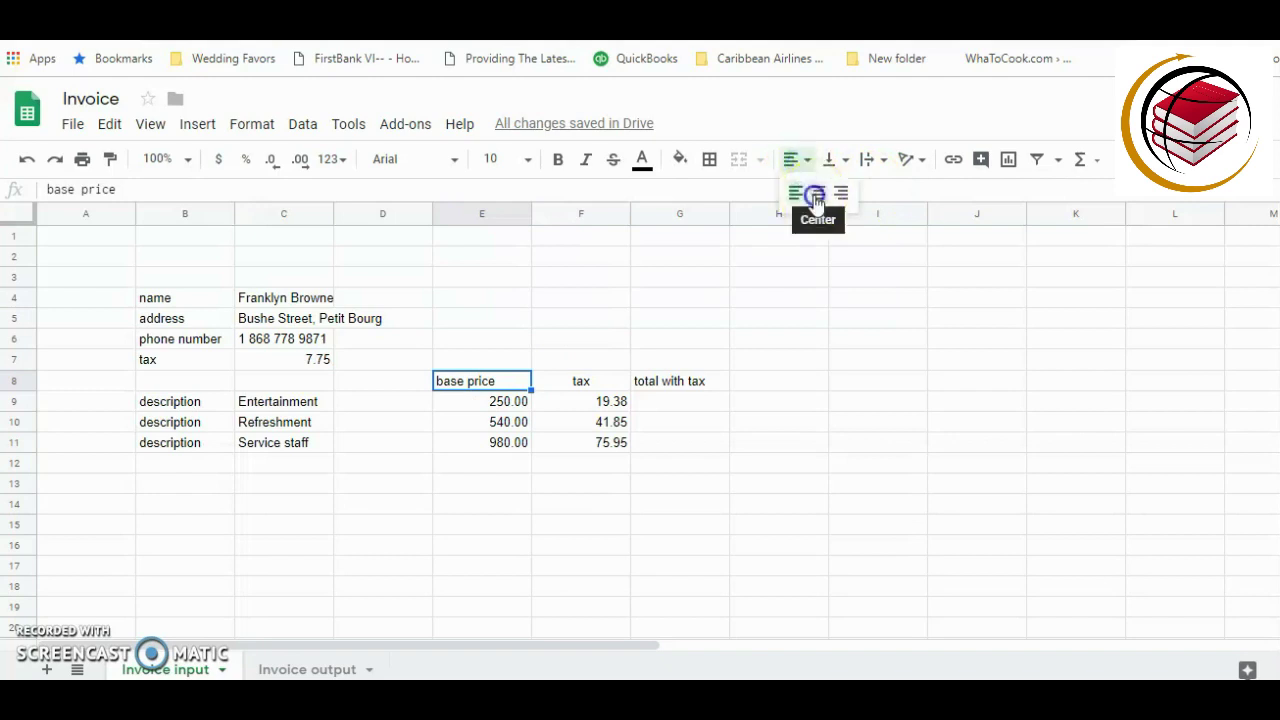
{"action": "left_click", "coordinate": [815, 194]}
{"action": "left_click", "coordinate": [728, 464]}
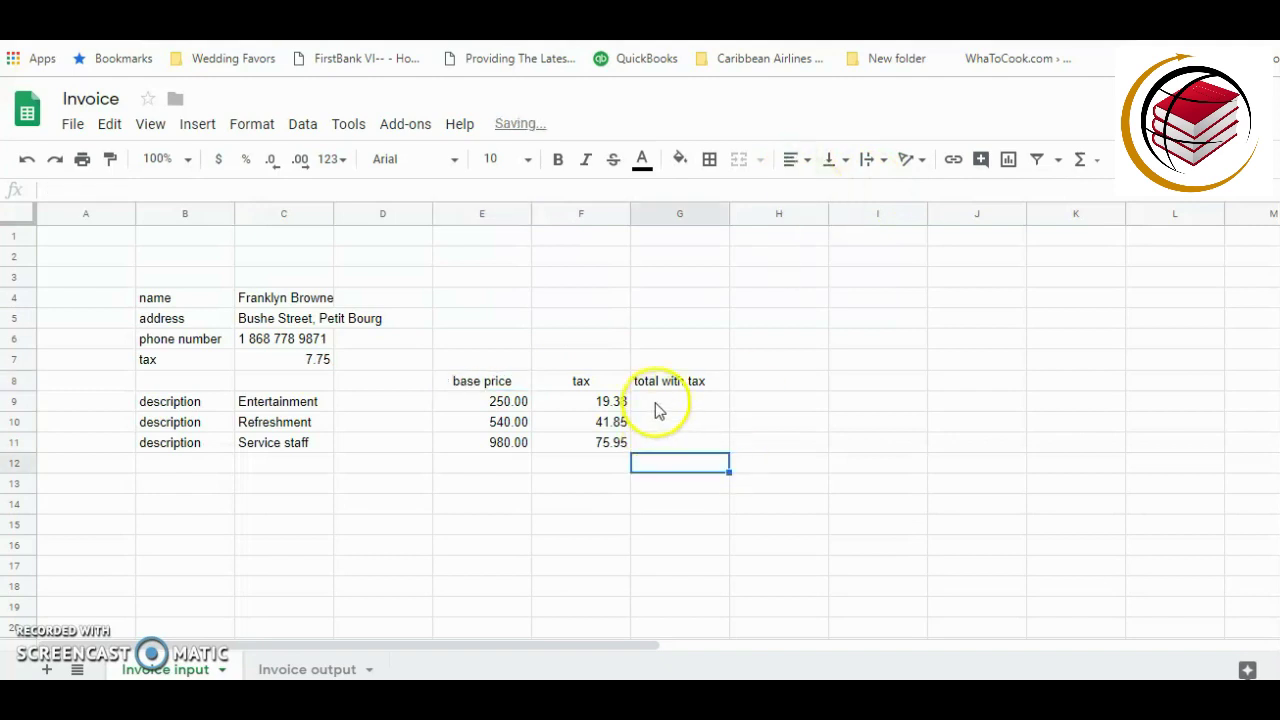
{"action": "left_click", "coordinate": [656, 405]}
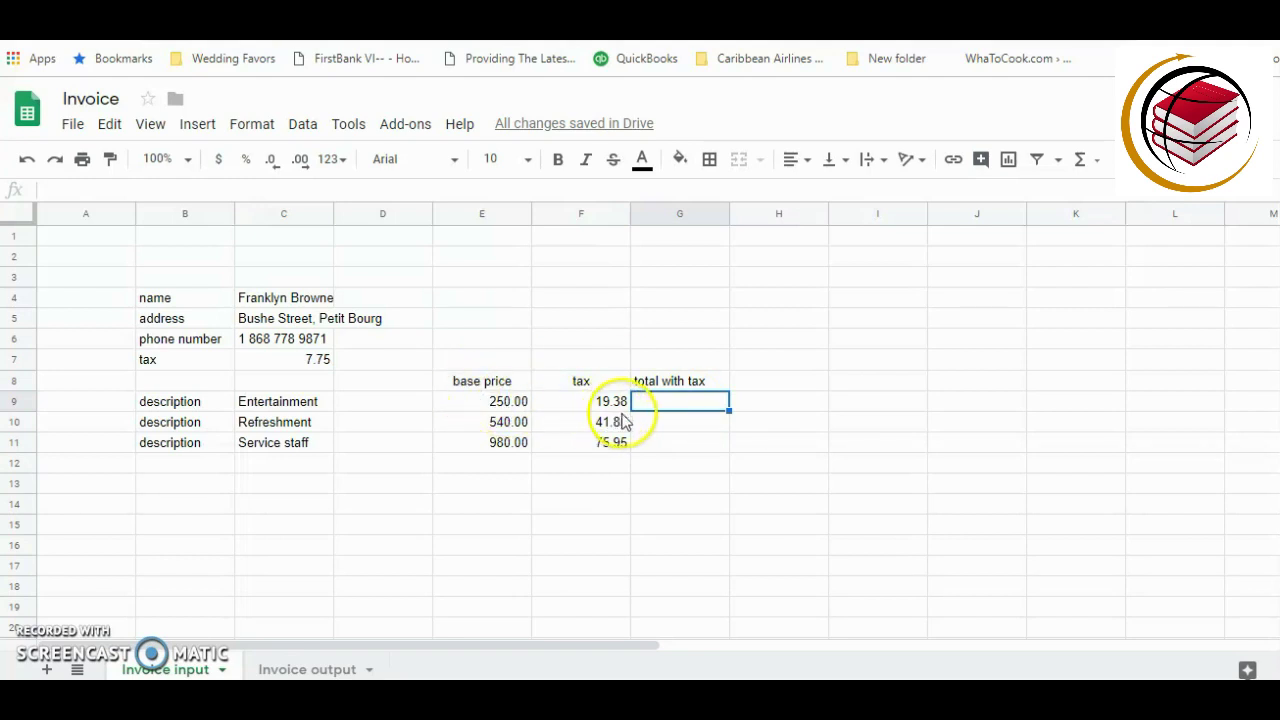
Enter the Entertainment total with tax in G9 as E9+F9, giving 269.38.
{"action": "type", "text": "+"}
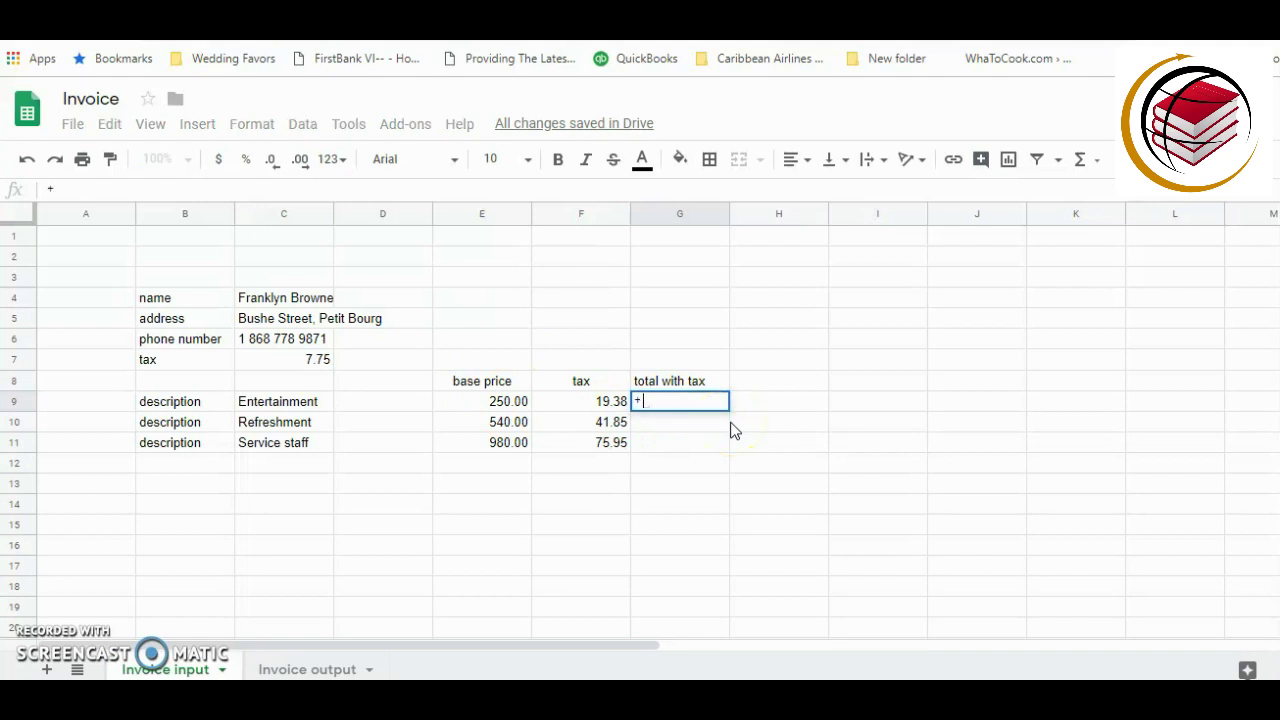
{"action": "left_click", "coordinate": [506, 403]}
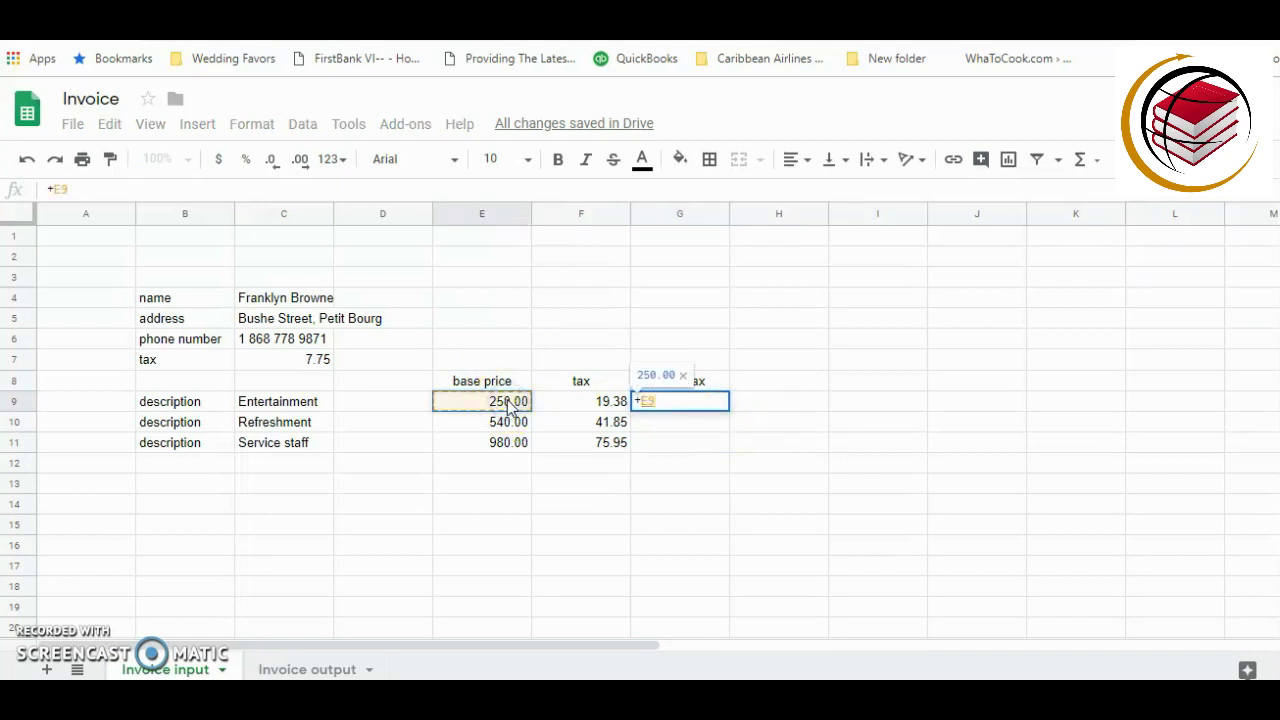
{"action": "type", "text": "+"}
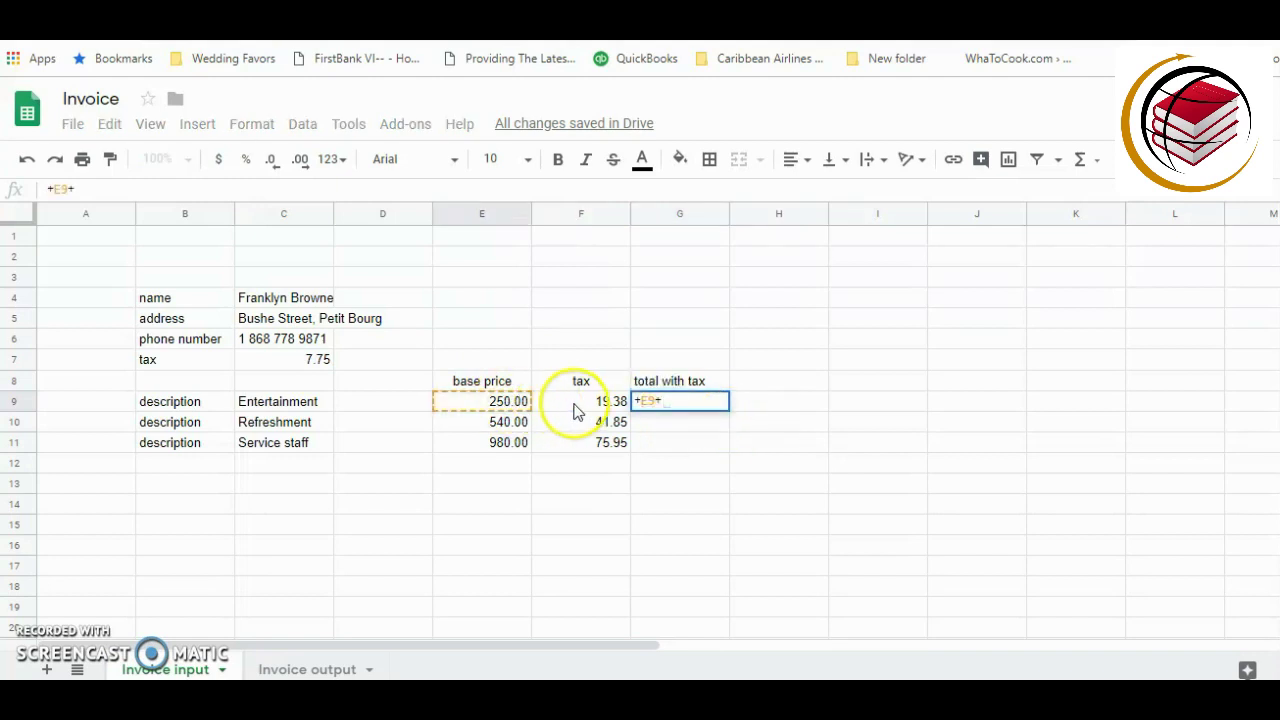
{"action": "left_click", "coordinate": [574, 407]}
{"action": "key", "text": "Return"}
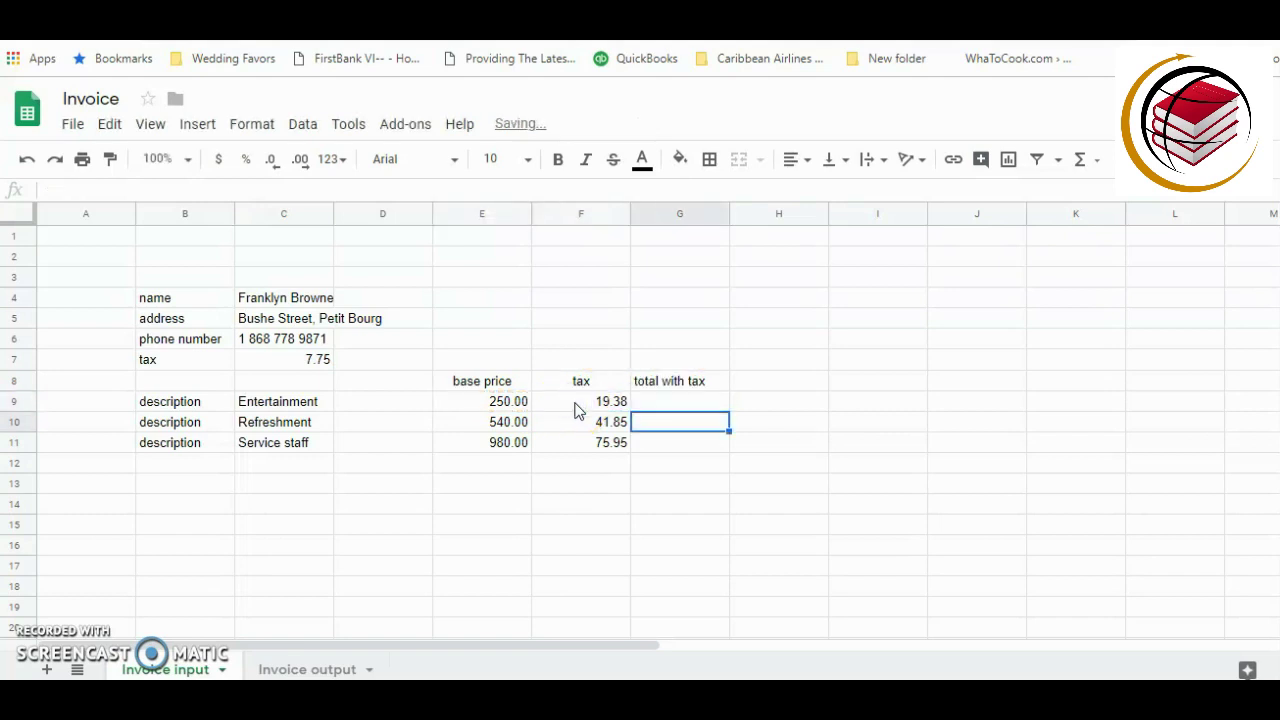
Copy the G9 total formula into G10:G11, giving 581.85 and 1055.95.
{"action": "left_click", "coordinate": [651, 401]}
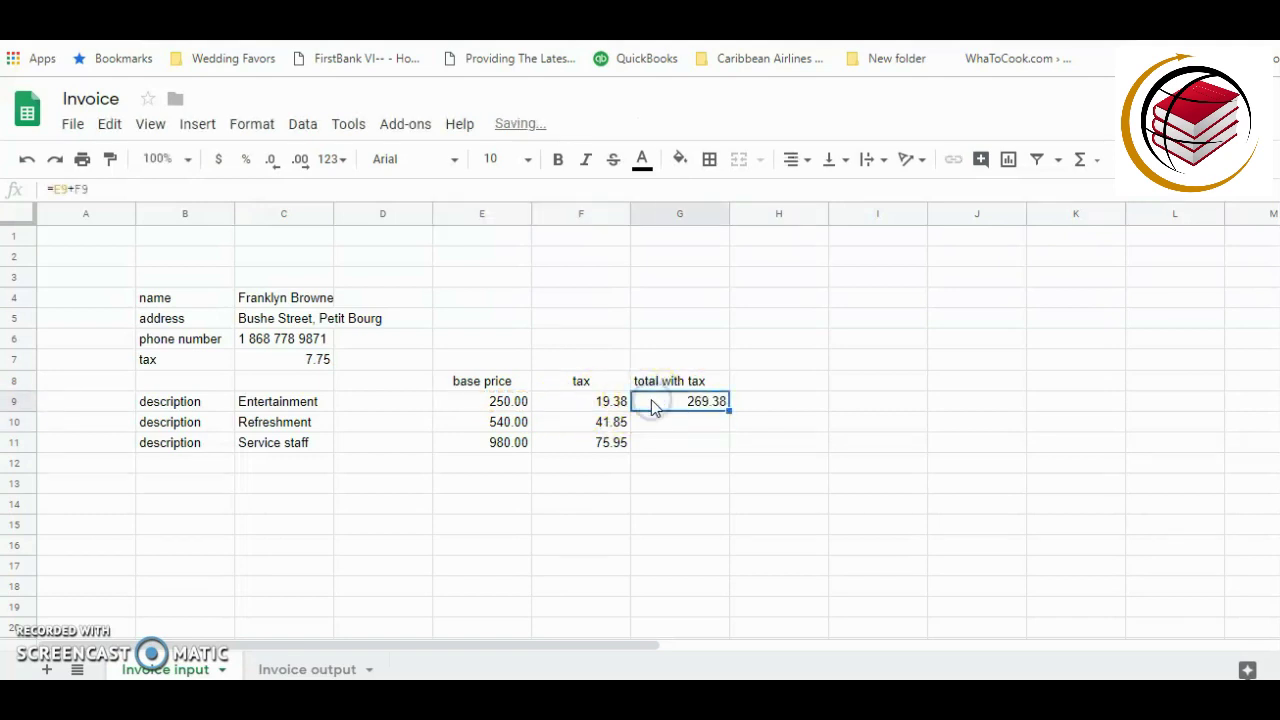
{"action": "right_click", "coordinate": [651, 401]}
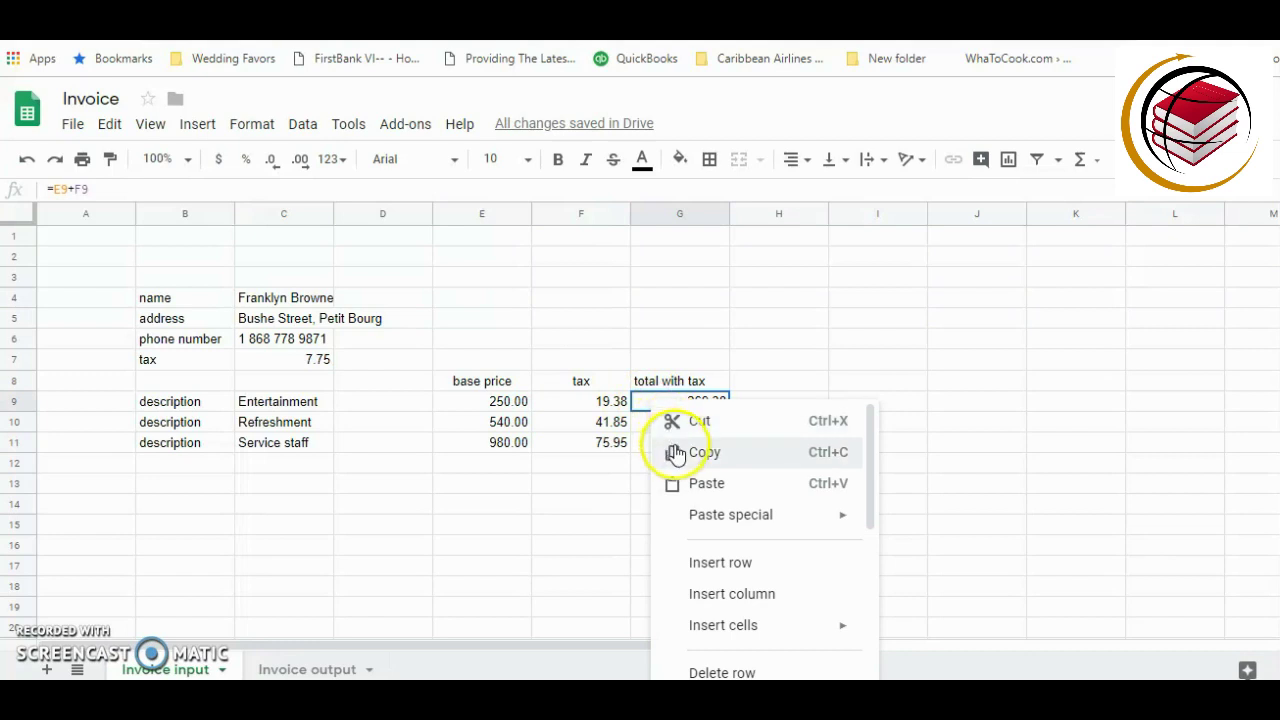
{"action": "left_click", "coordinate": [674, 452]}
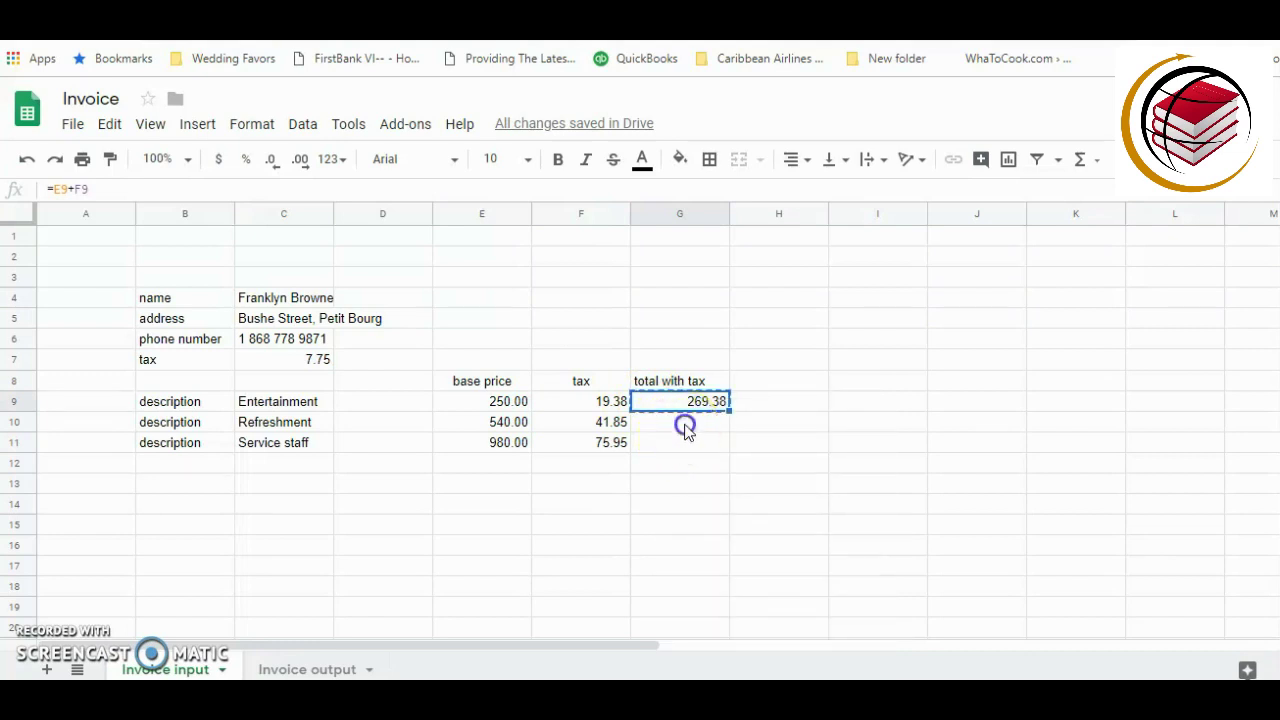
{"action": "left_click", "coordinate": [686, 426]}
{"action": "key", "text": "shift+Down"}
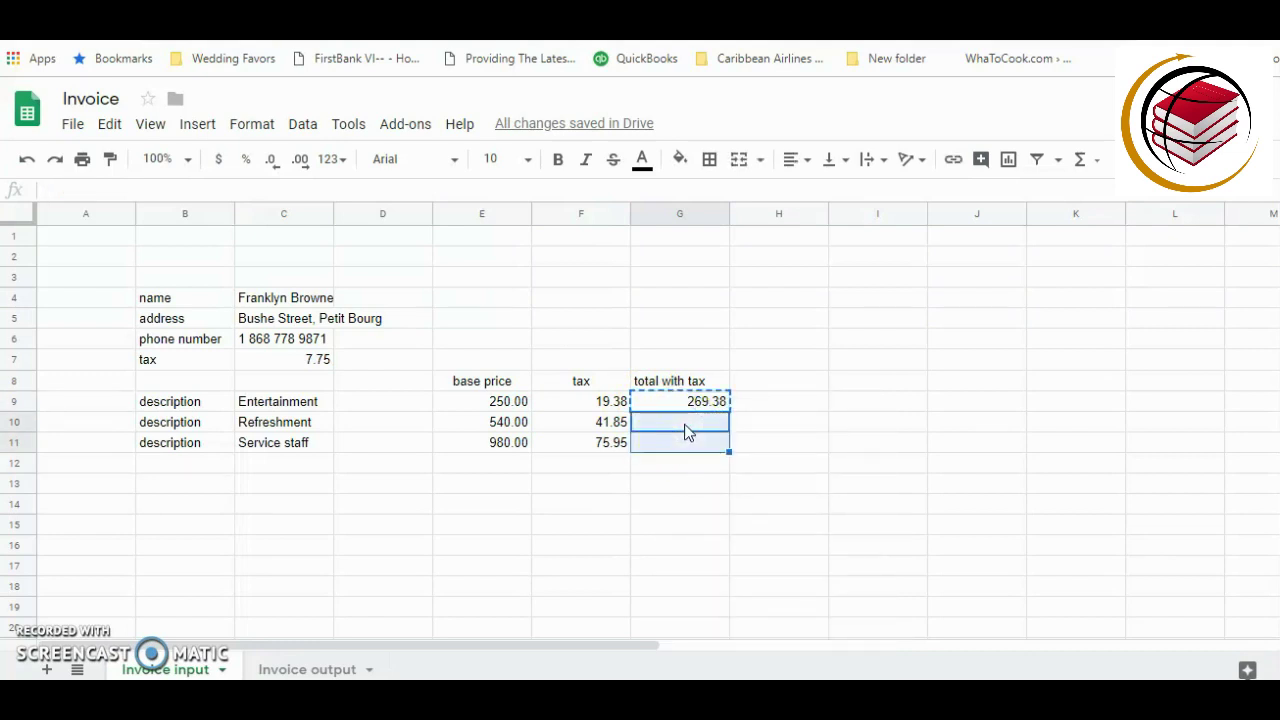
{"action": "right_click", "coordinate": [686, 430]}
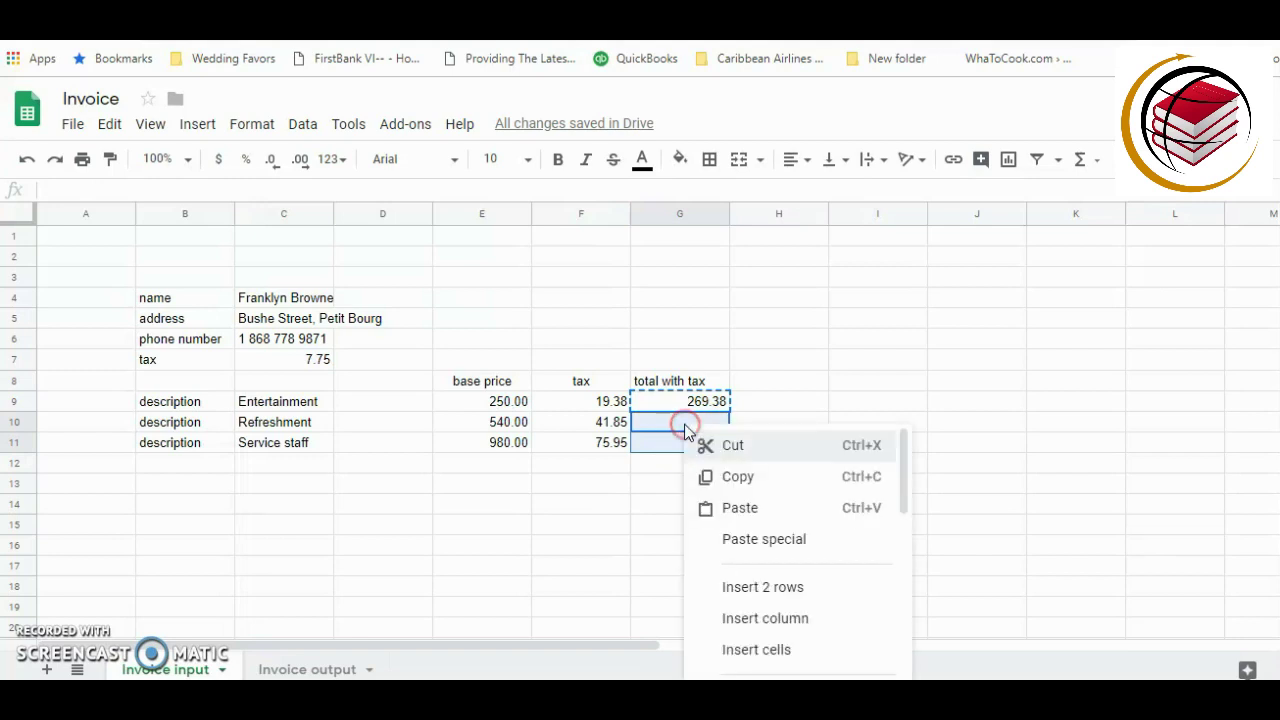
{"action": "left_click", "coordinate": [712, 510]}
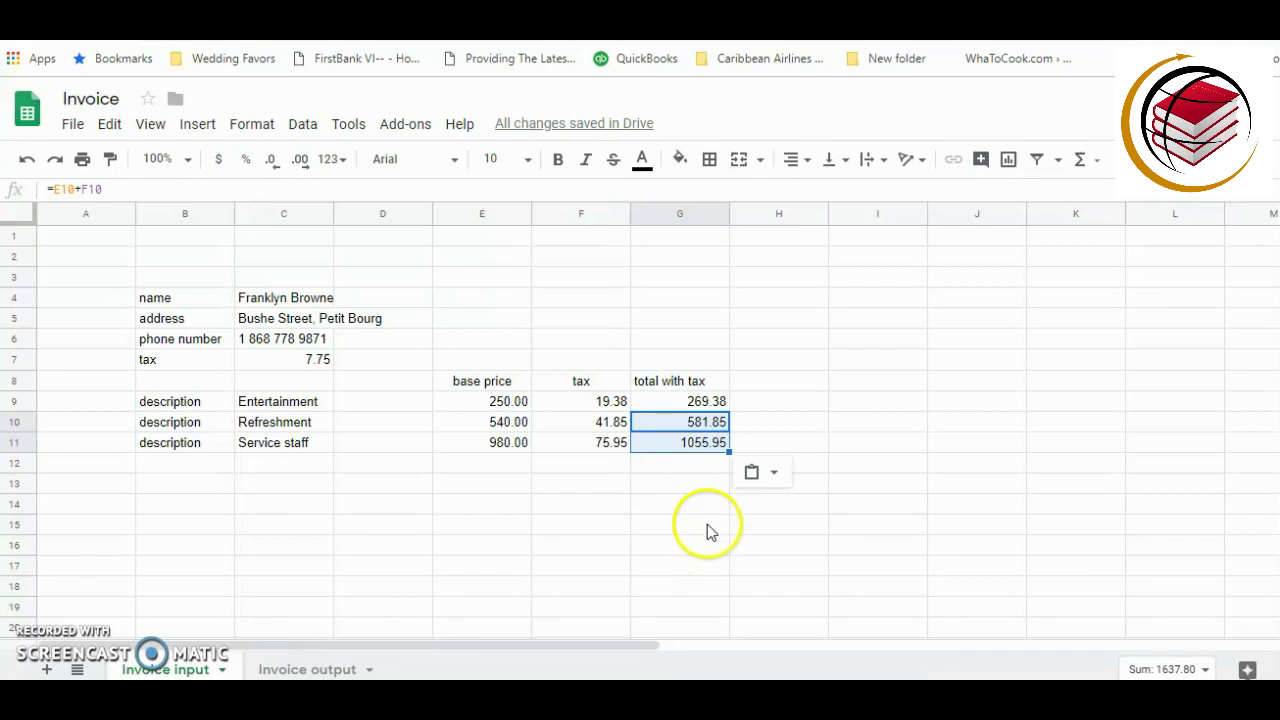
{"action": "left_click", "coordinate": [707, 524]}
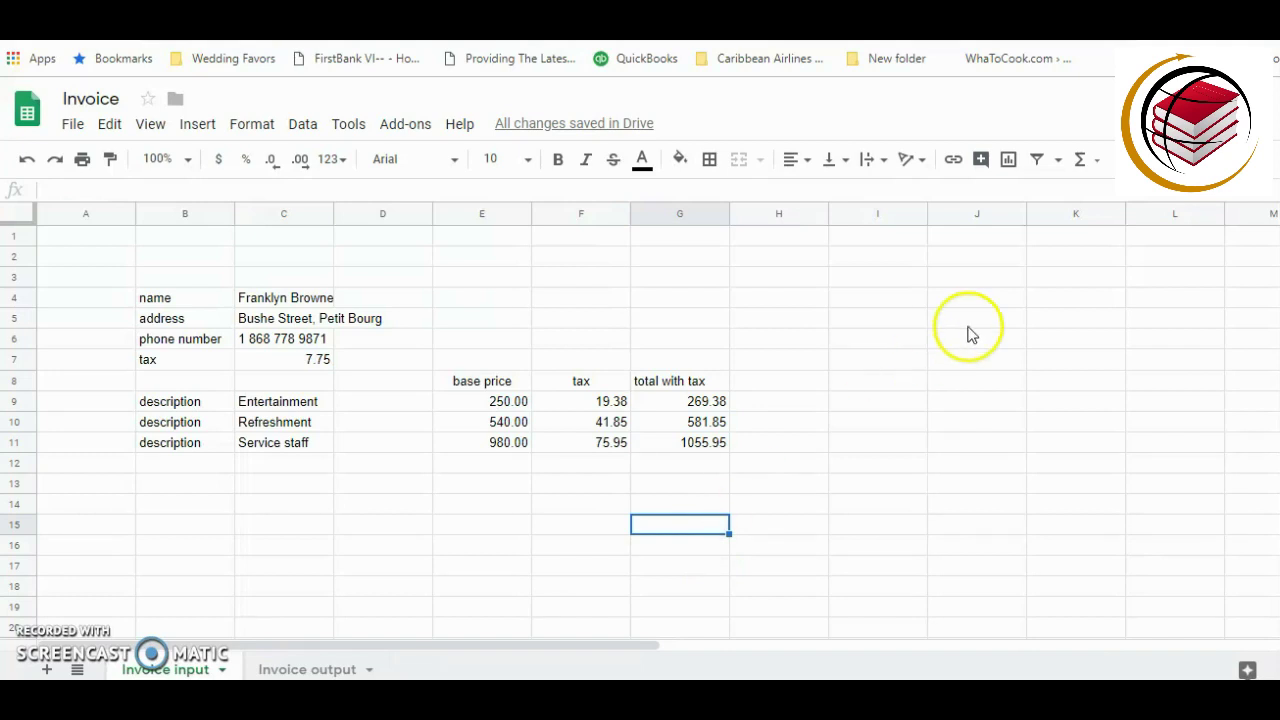
Enter =SUM(G9:G12) in G15 for a subtotal of 1907.18.
{"action": "left_click", "coordinate": [1082, 162]}
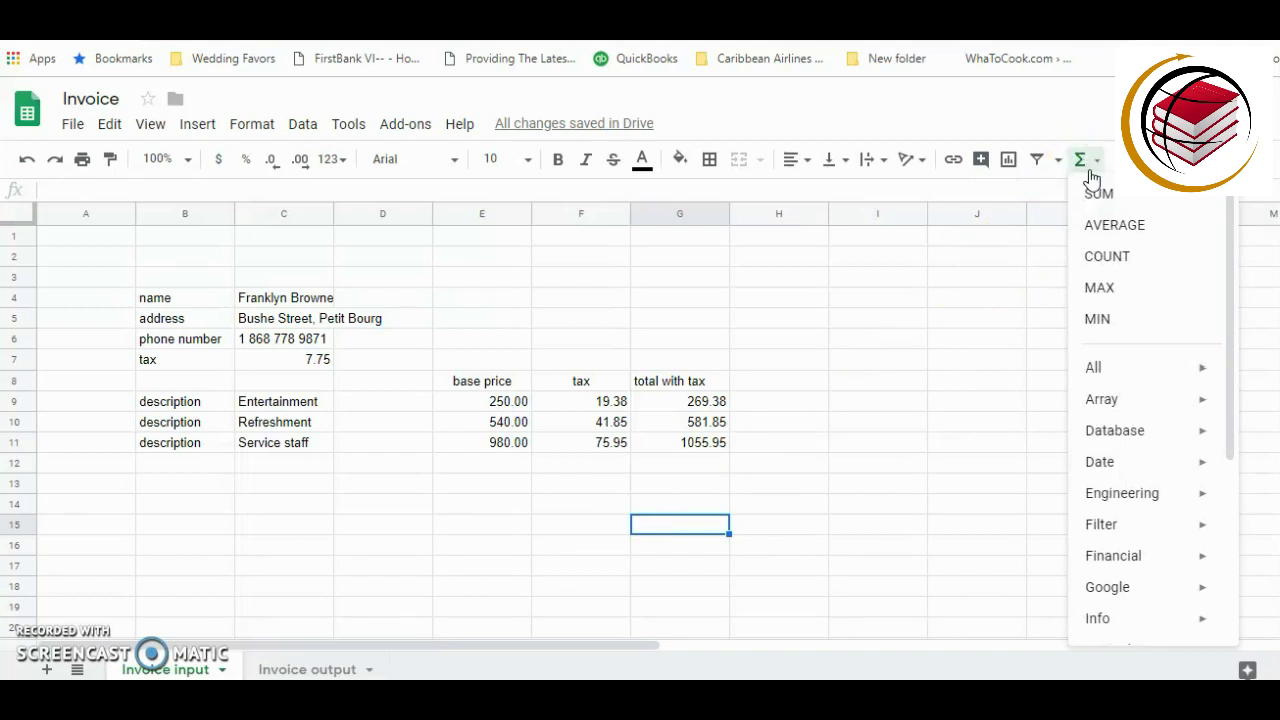
{"action": "left_click", "coordinate": [1098, 195]}
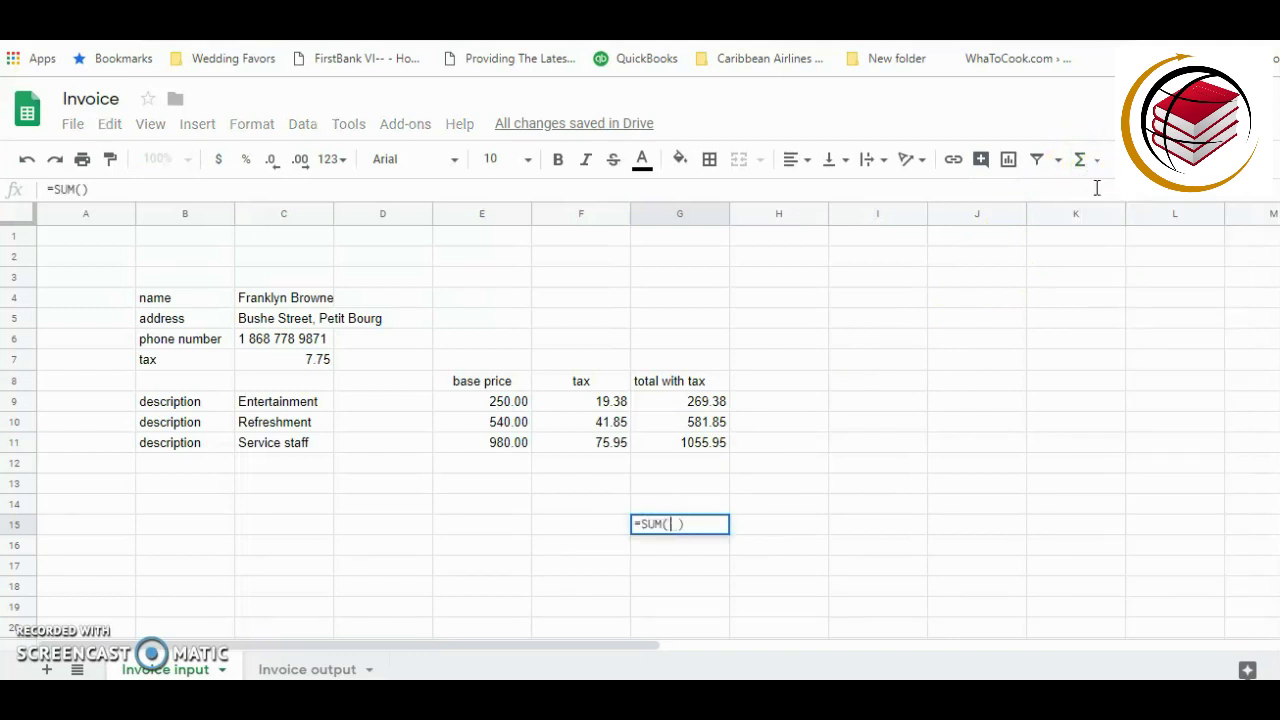
{"action": "left_click", "coordinate": [1014, 359]}
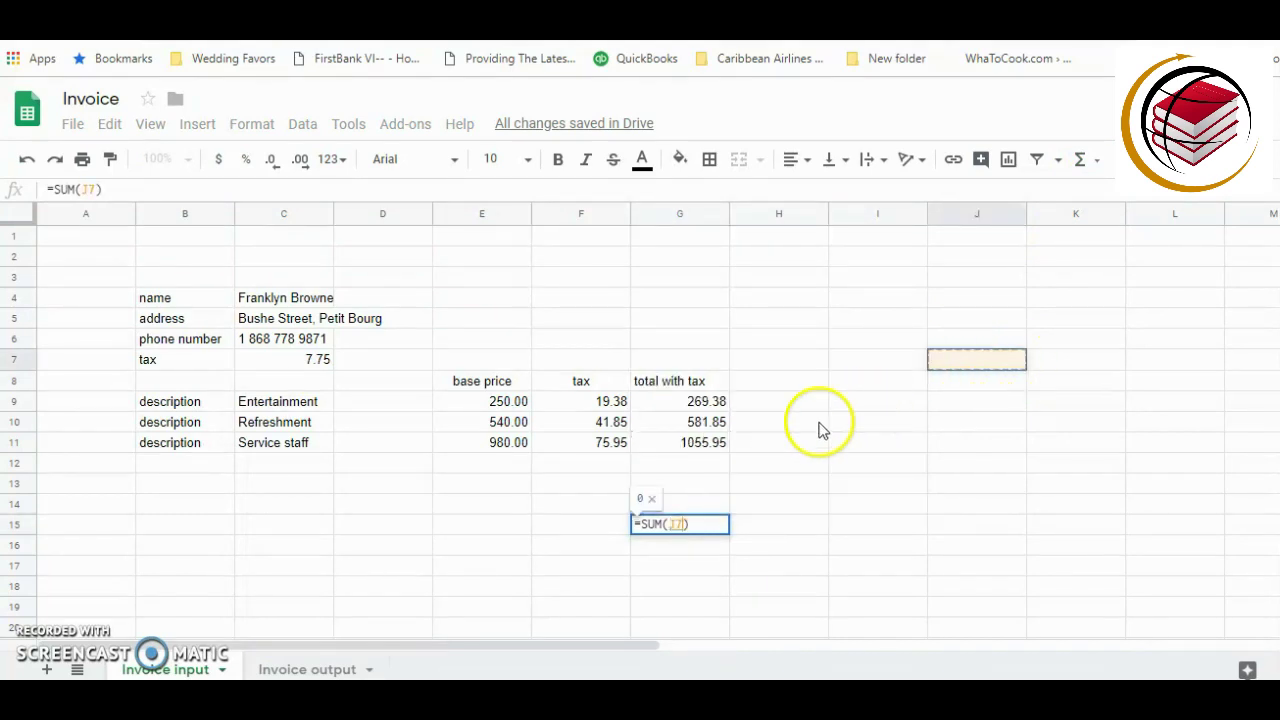
{"action": "left_click", "coordinate": [706, 405]}
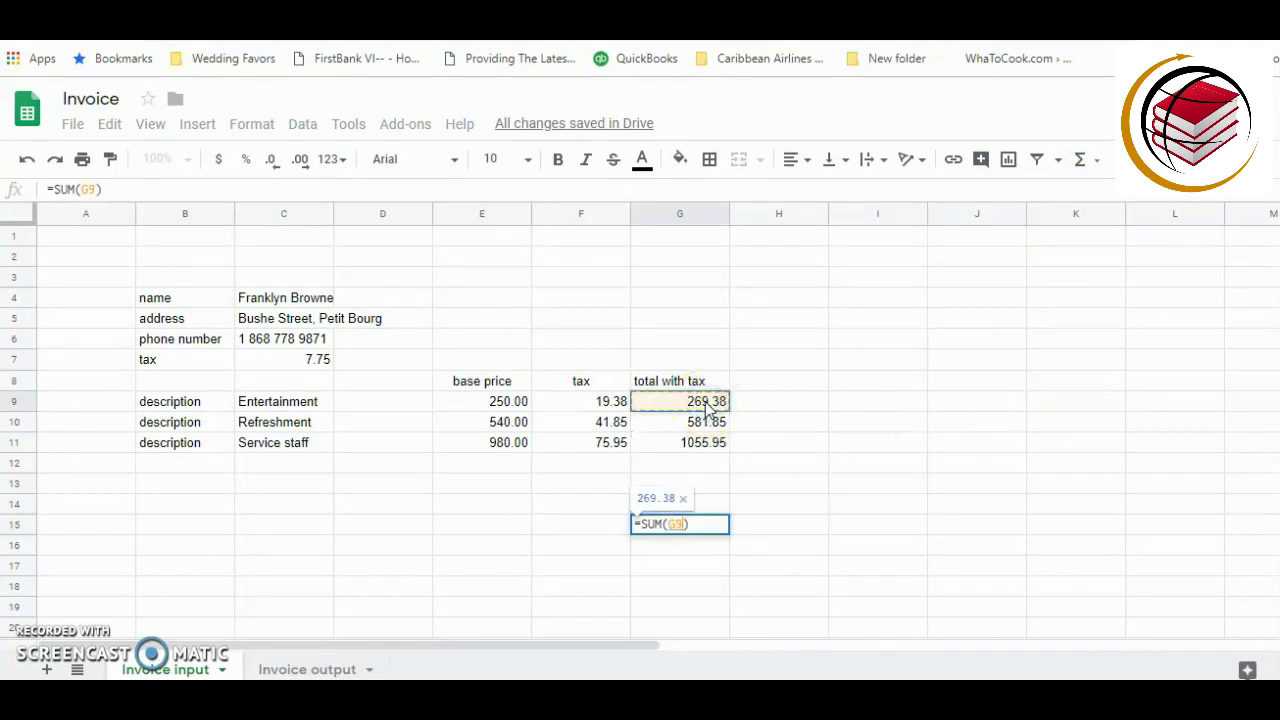
{"action": "key", "text": "shift+Down"}
{"action": "key", "text": "shift+Down"}
{"action": "key", "text": "shift+Down"}
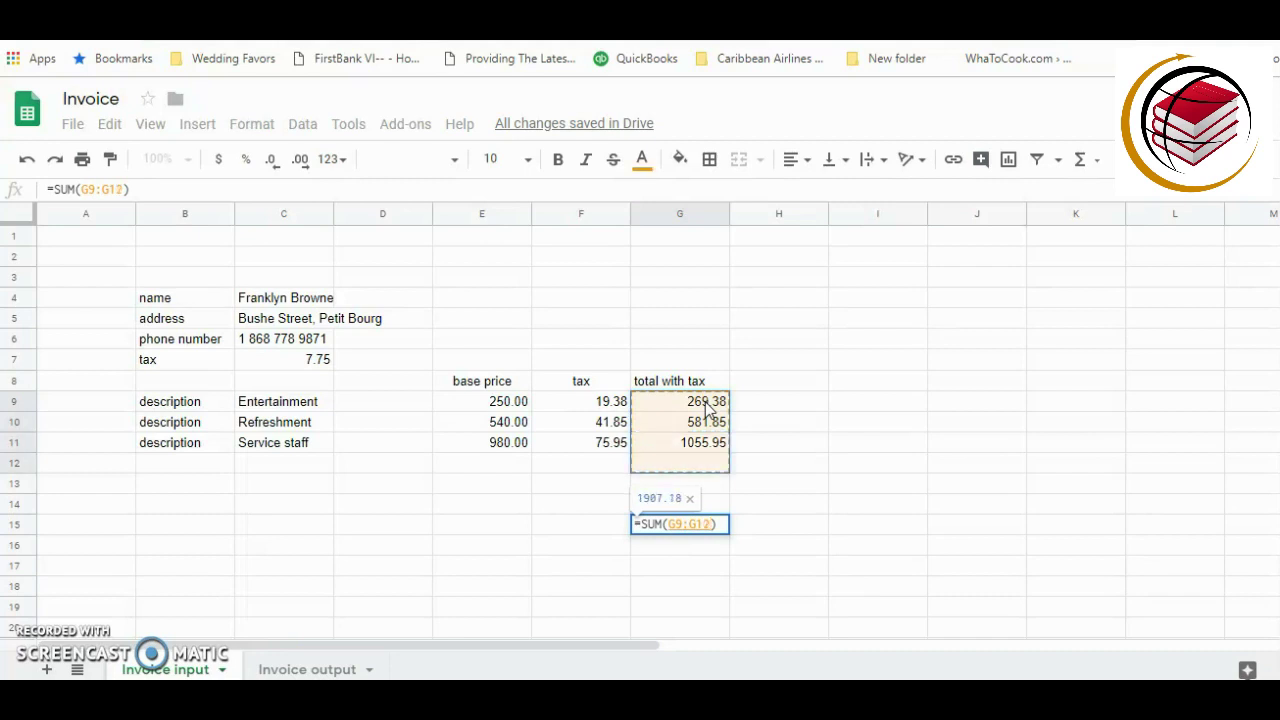
{"action": "key", "text": "Return"}
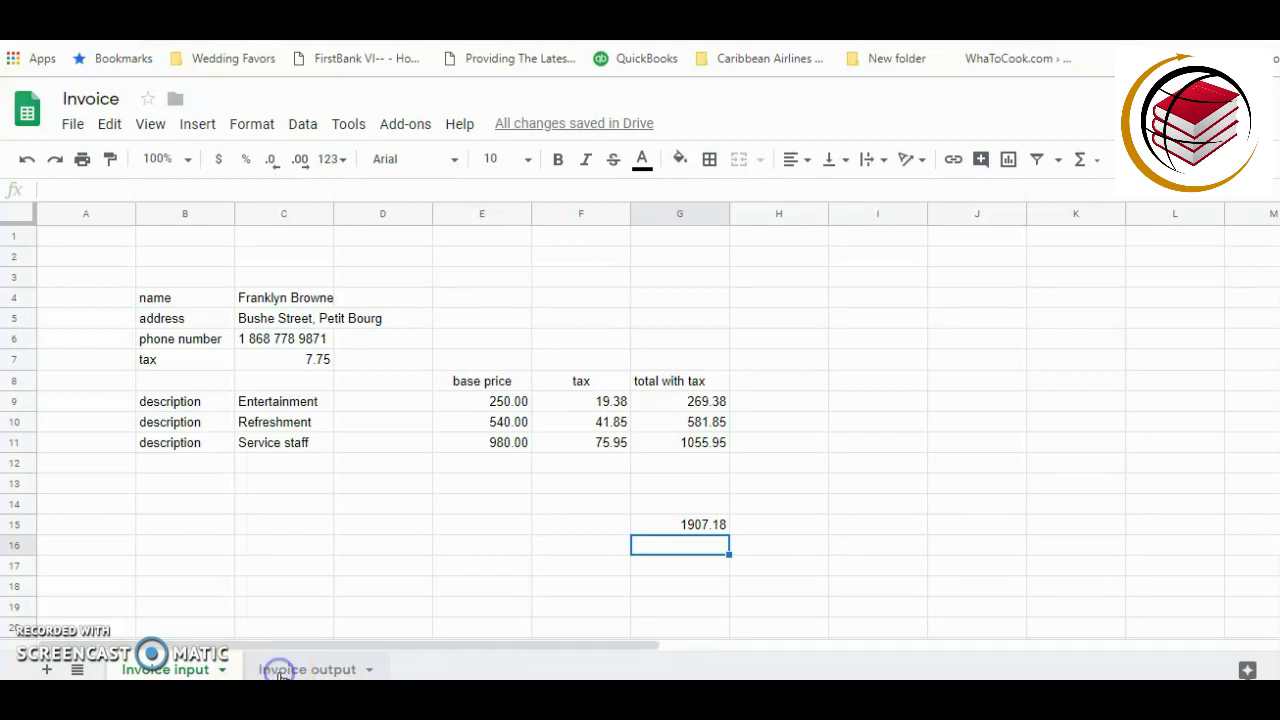
{"action": "left_click", "coordinate": [282, 670]}
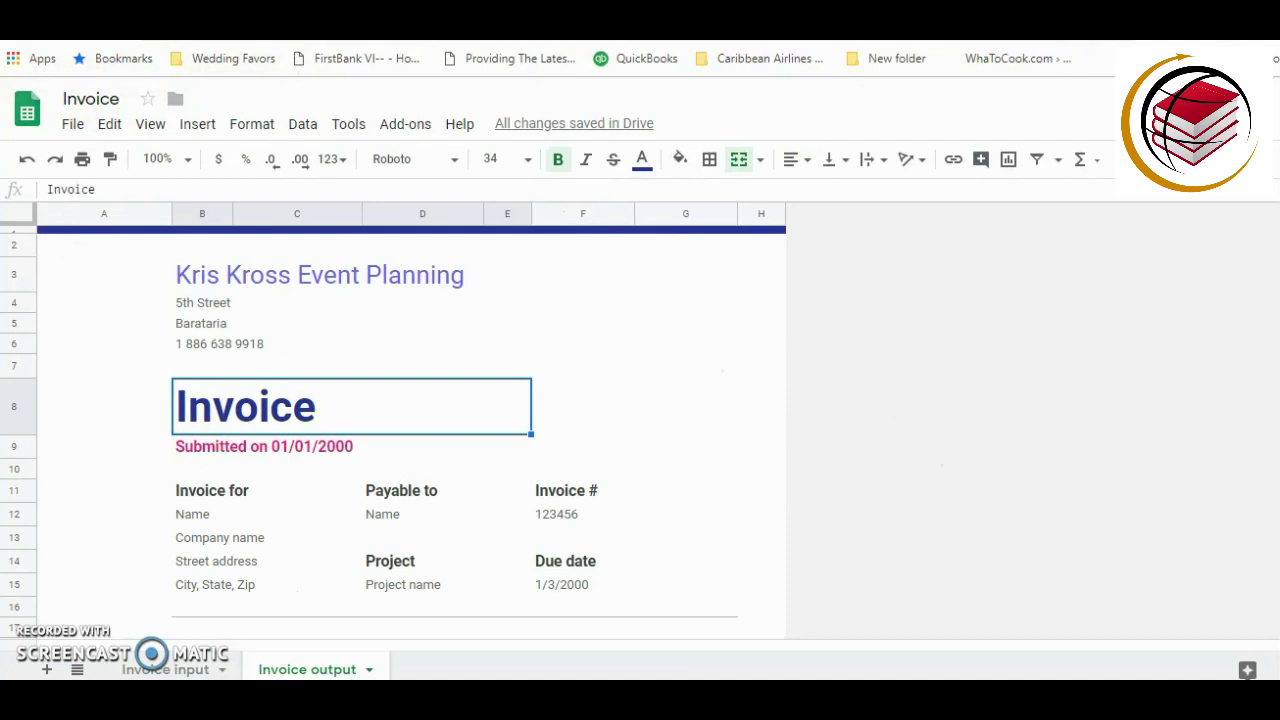
{"action": "scroll", "coordinate": [393, 425], "scroll_direction": "down", "scroll_amount": 1}
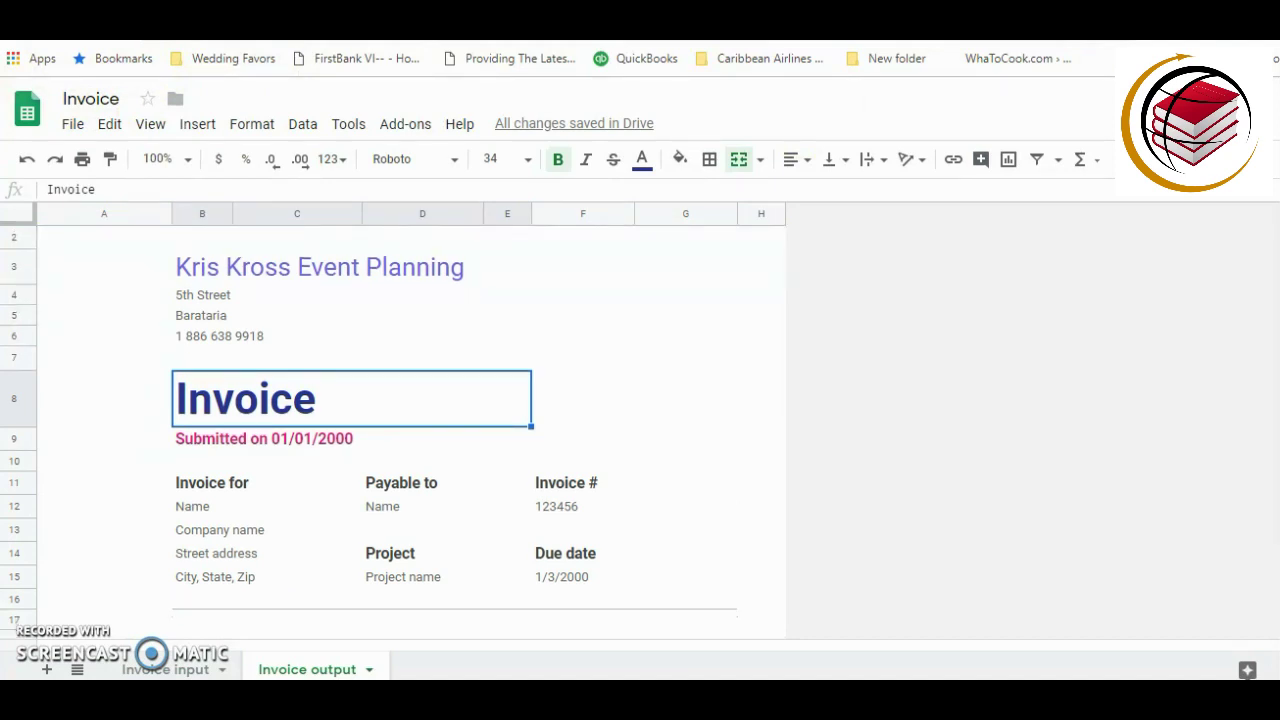
{"action": "scroll", "coordinate": [393, 430], "scroll_direction": "down", "scroll_amount": 3}
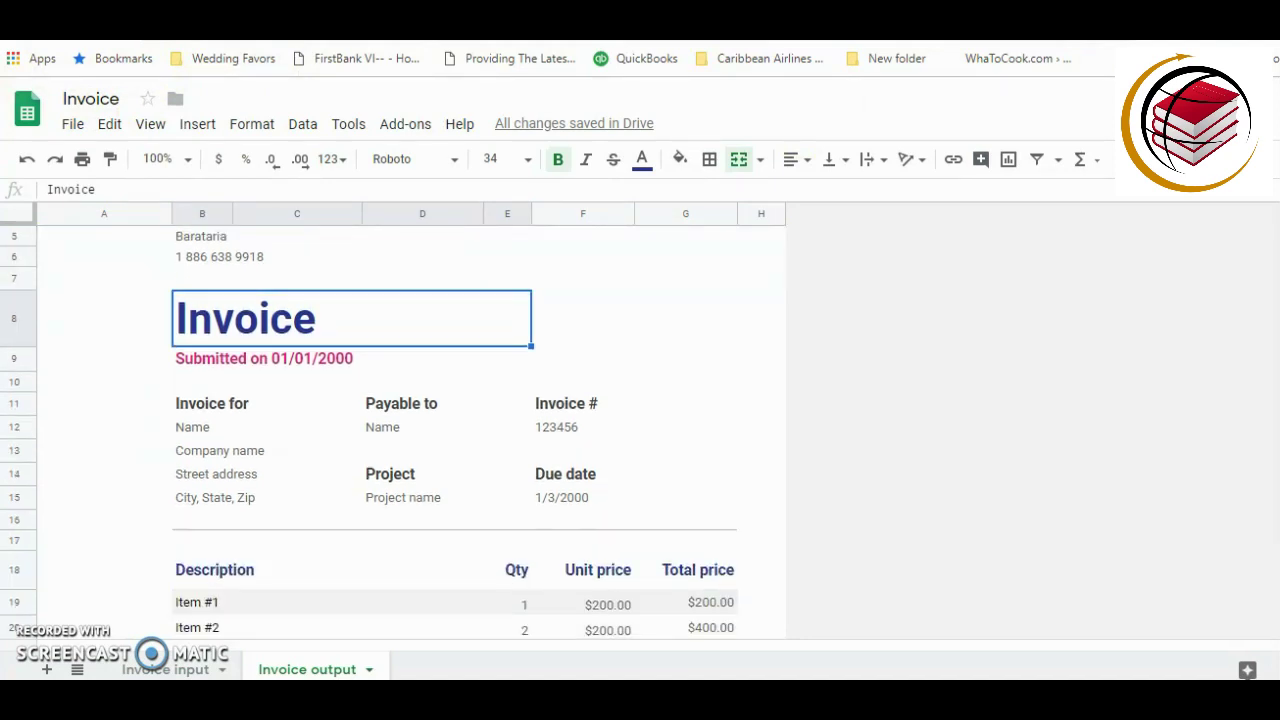
{"action": "scroll", "coordinate": [393, 430], "scroll_direction": "down", "scroll_amount": 1}
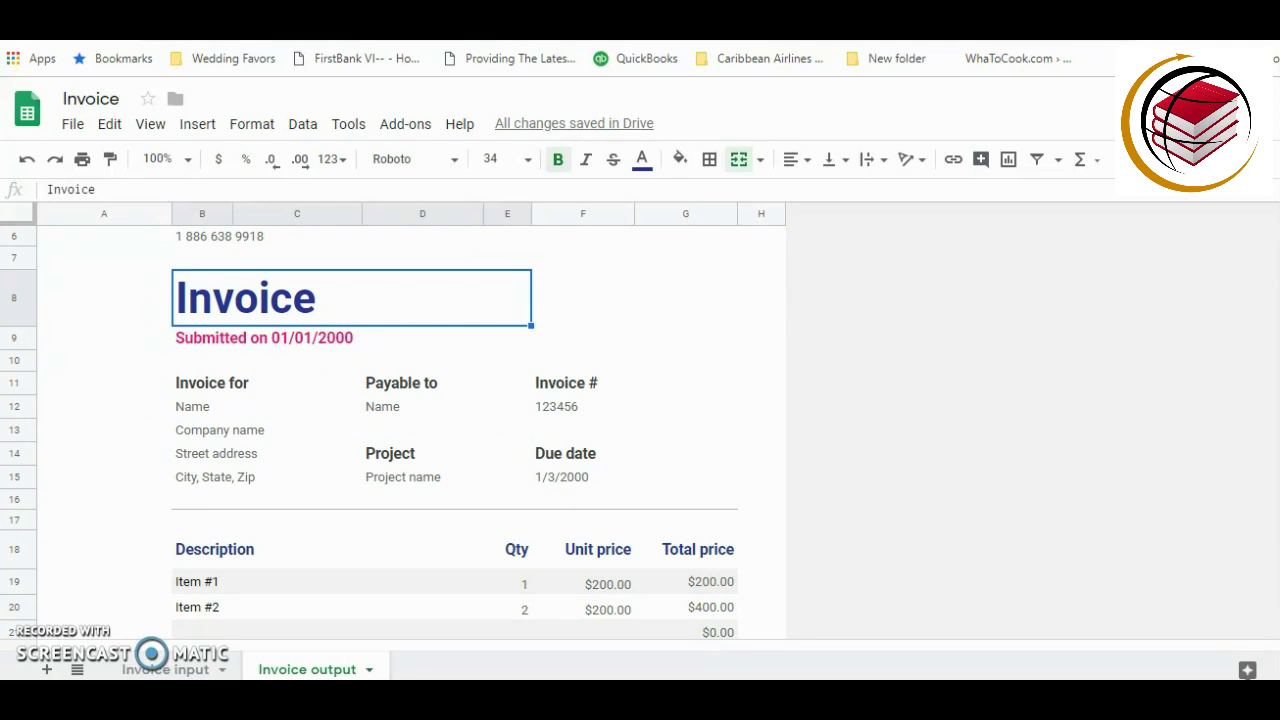
{"action": "scroll", "coordinate": [393, 430], "scroll_direction": "down", "scroll_amount": 2}
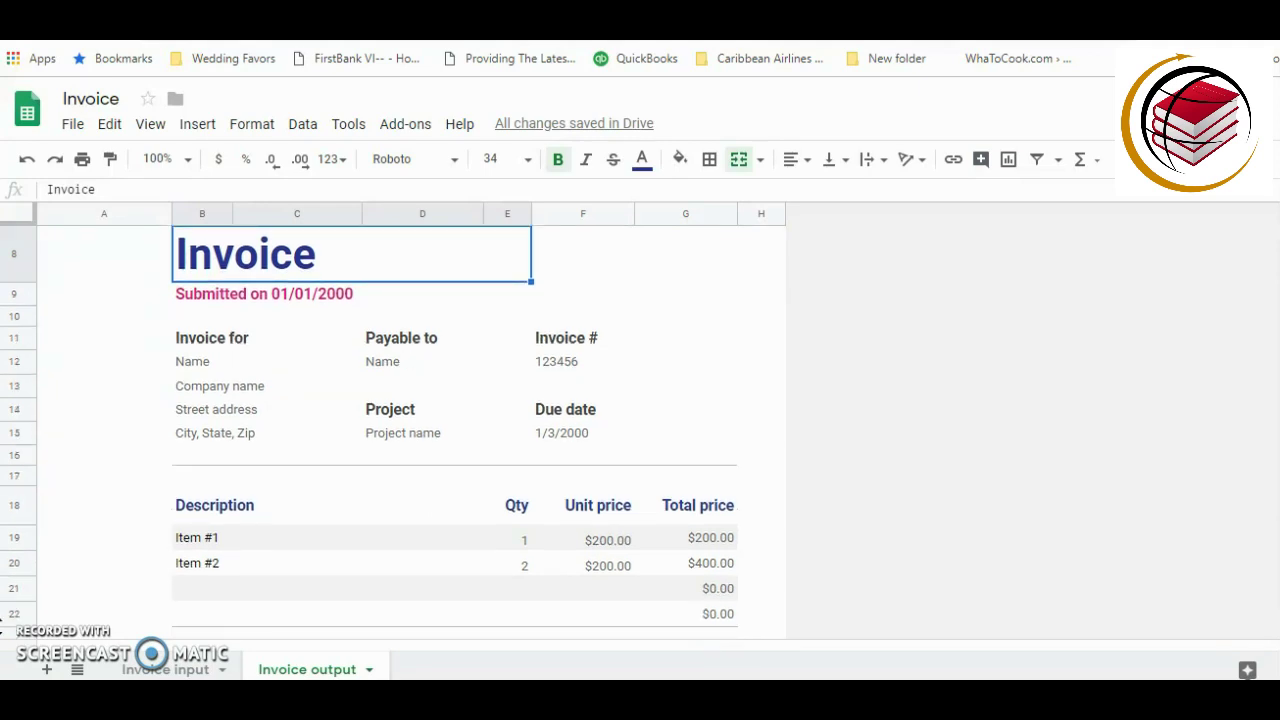
{"action": "scroll", "coordinate": [1225, 440], "scroll_direction": "up", "scroll_amount": 1}
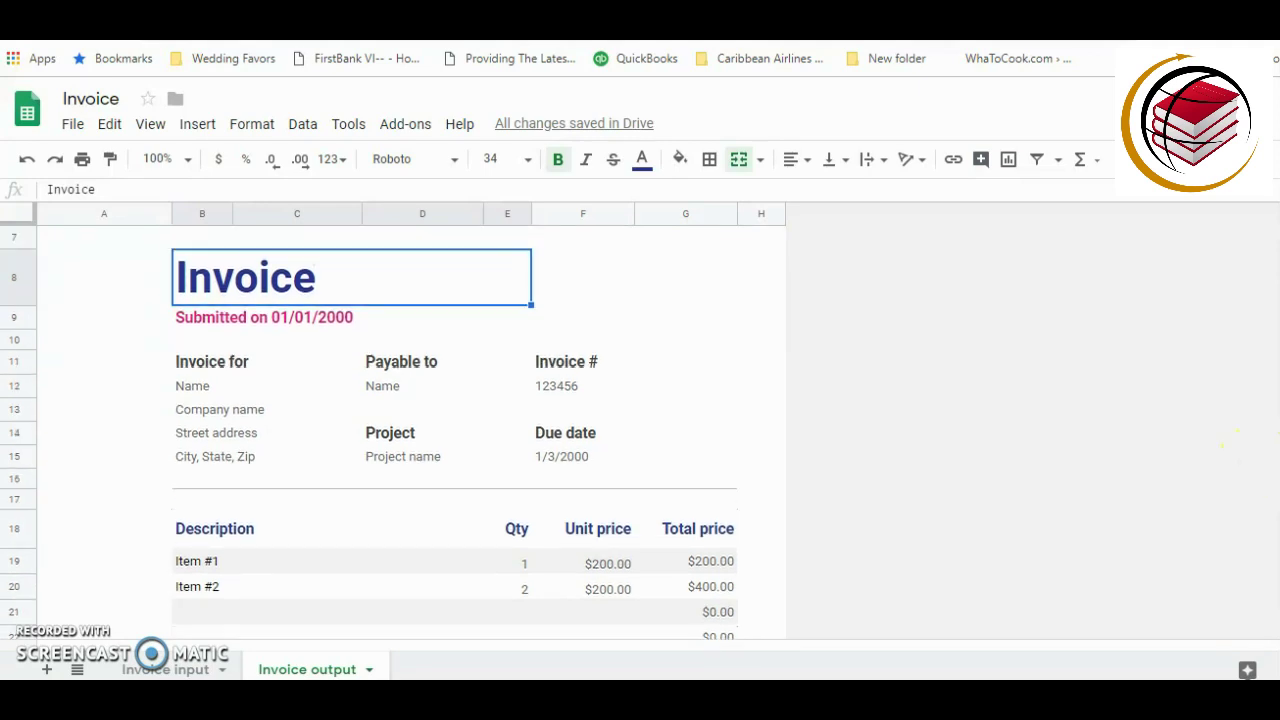
Link invoice cell B12 to the customer name in 'Invoice input'!C4.
{"action": "left_click", "coordinate": [190, 396]}
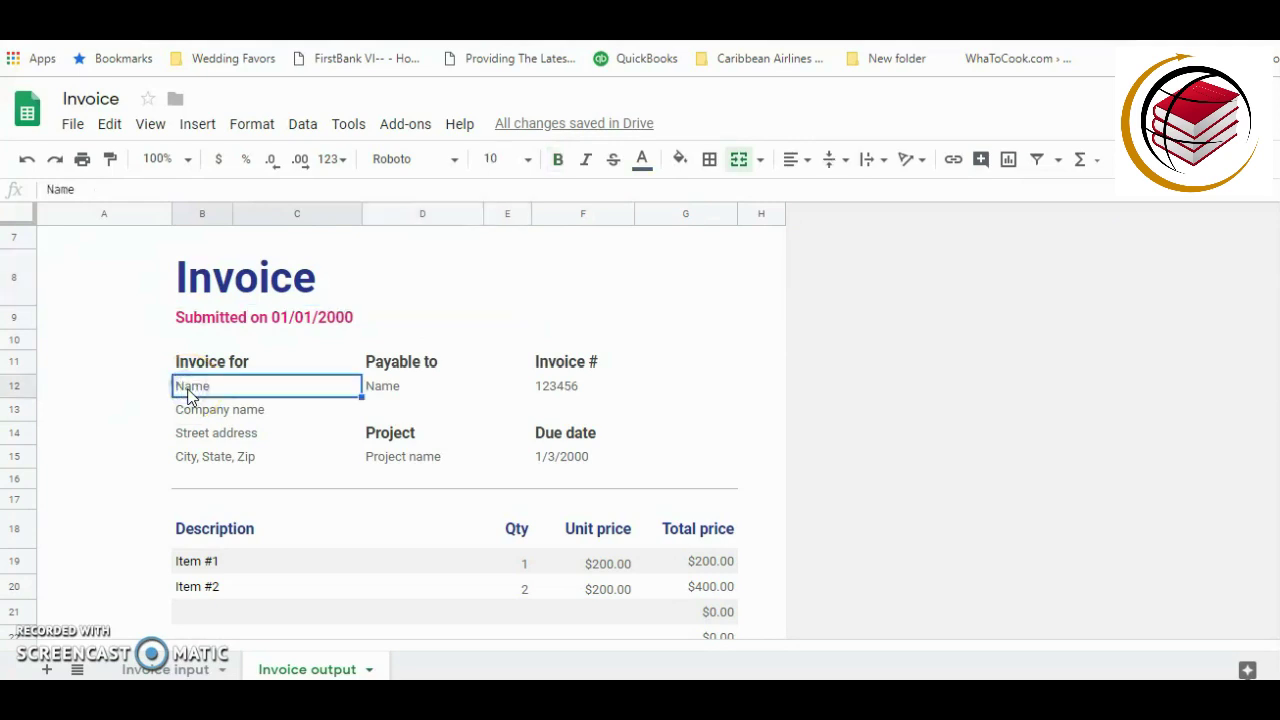
{"action": "type", "text": "+"}
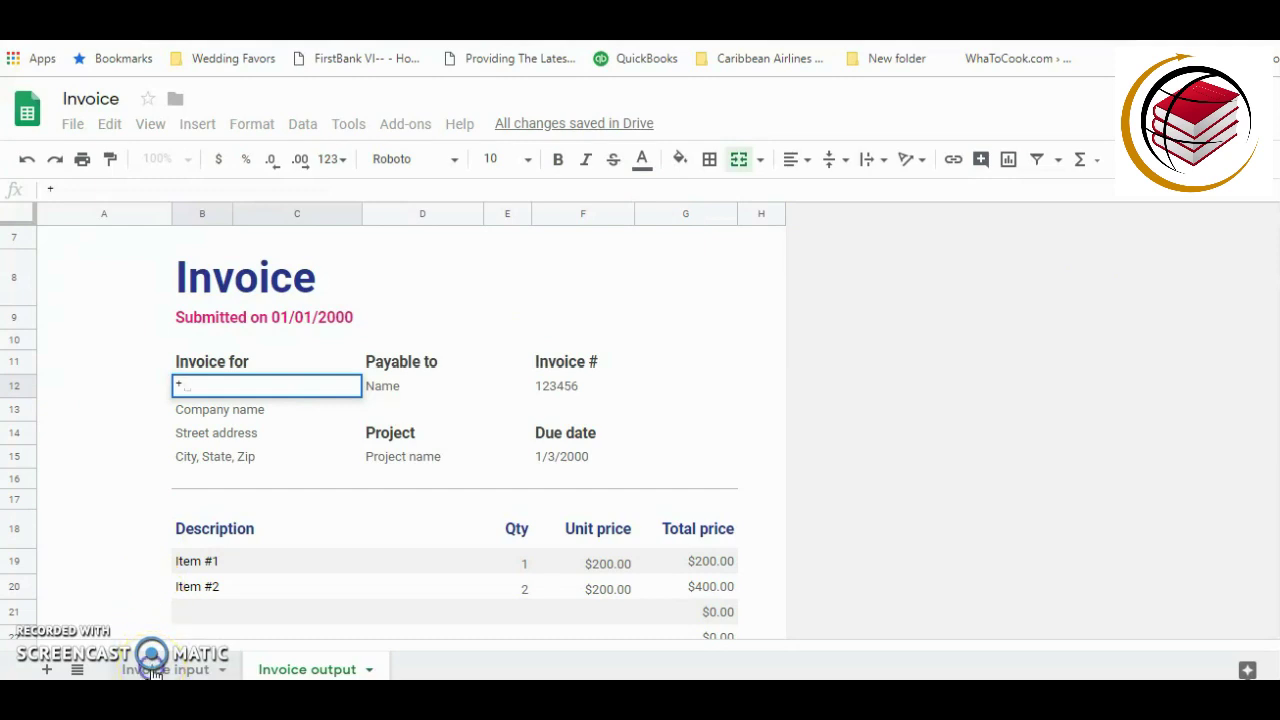
{"action": "left_click", "coordinate": [155, 669]}
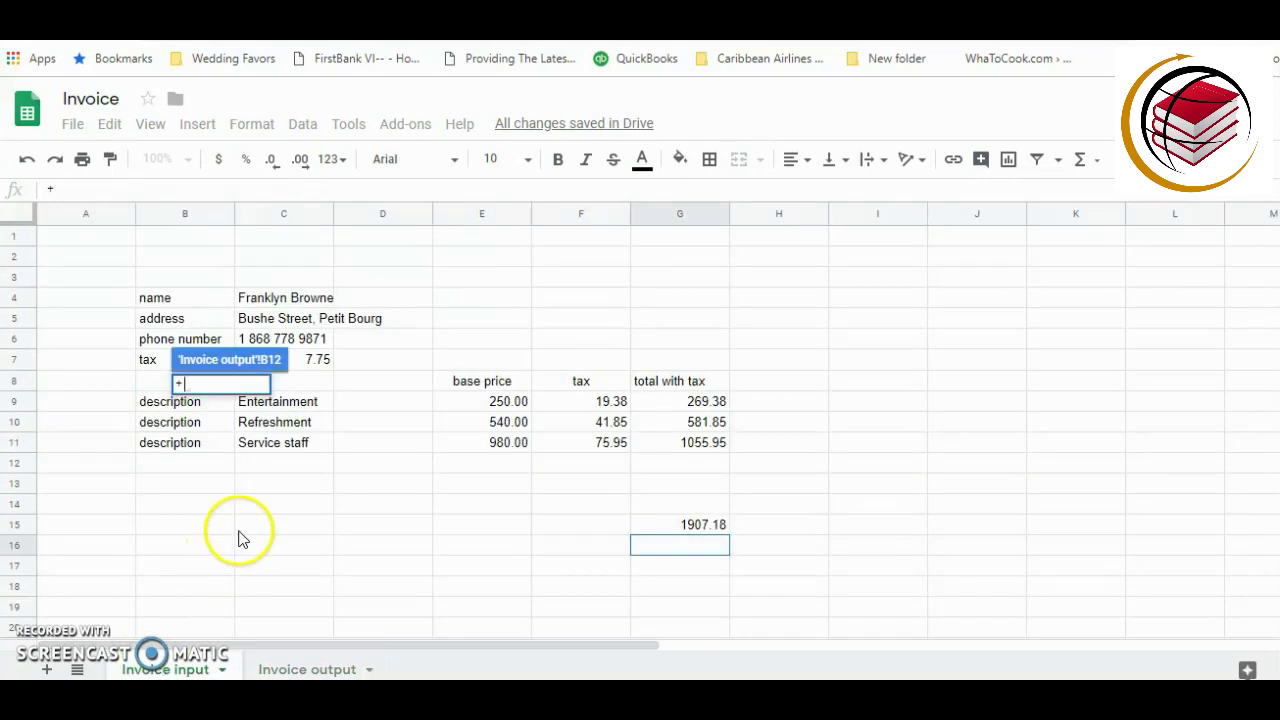
{"action": "left_click", "coordinate": [271, 309]}
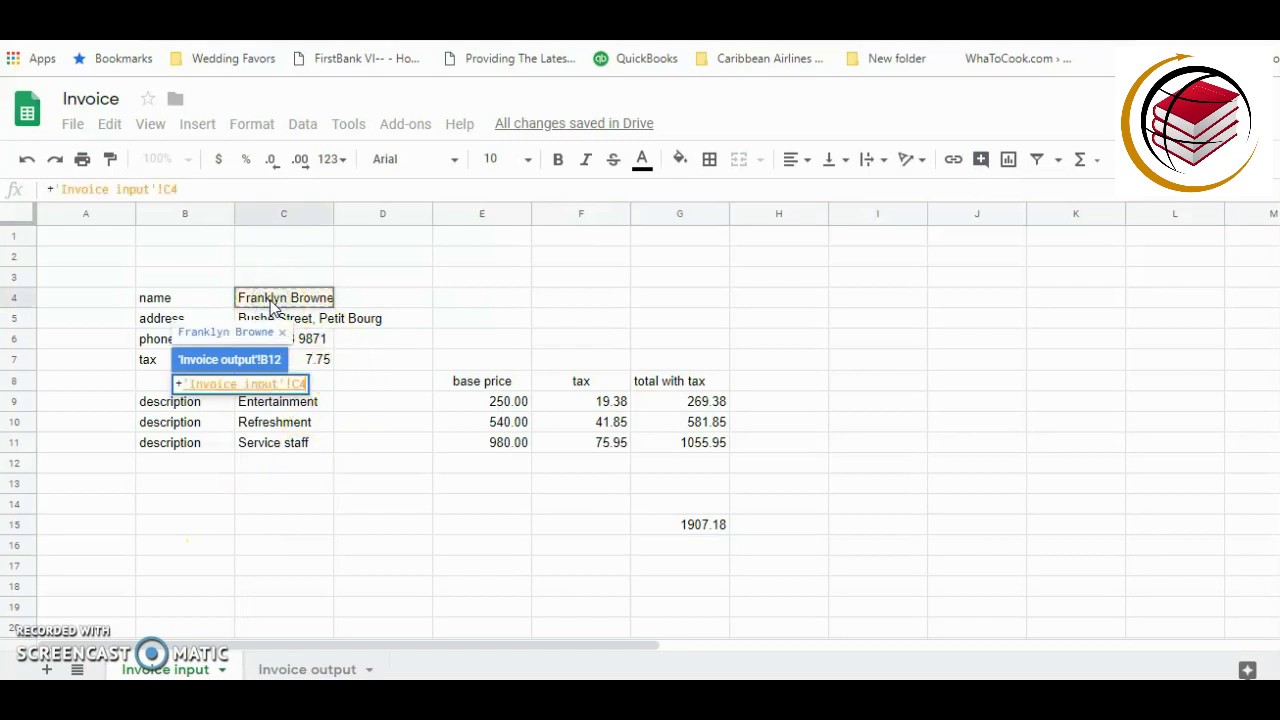
{"action": "key", "text": "Return"}
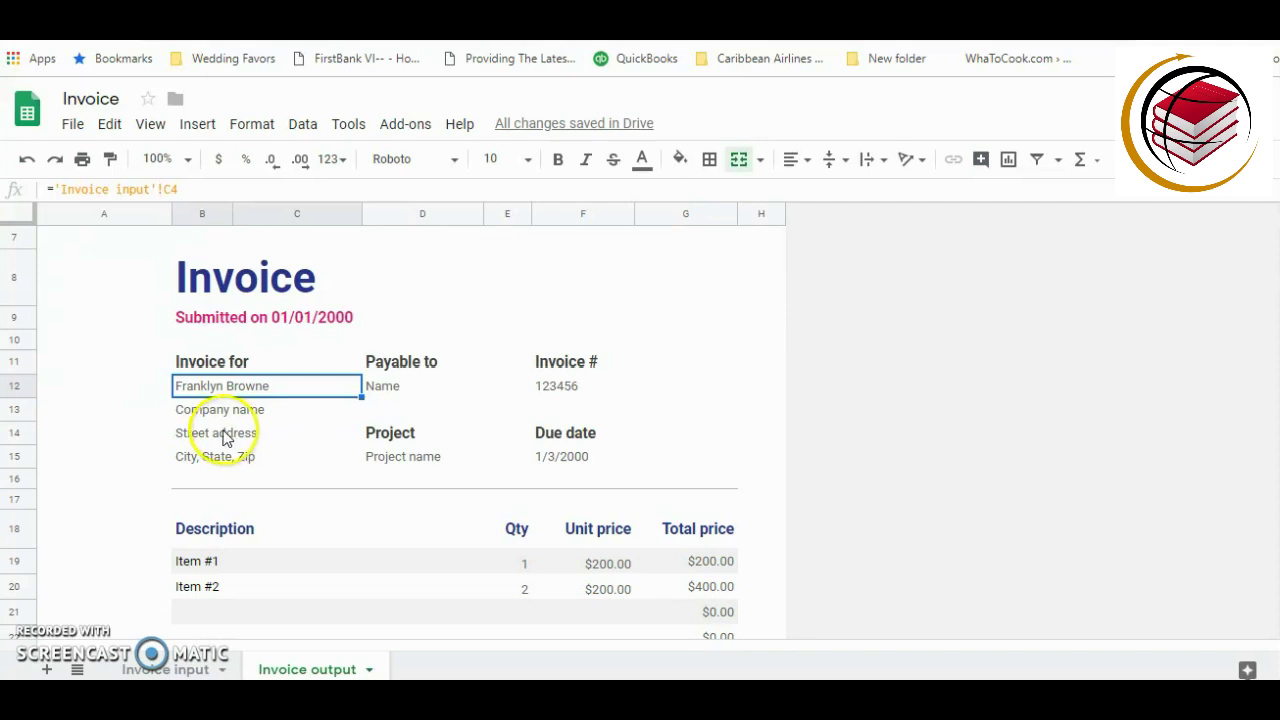
Link the street address cell to the address in 'Invoice input'!C5.
{"action": "left_click", "coordinate": [223, 433]}
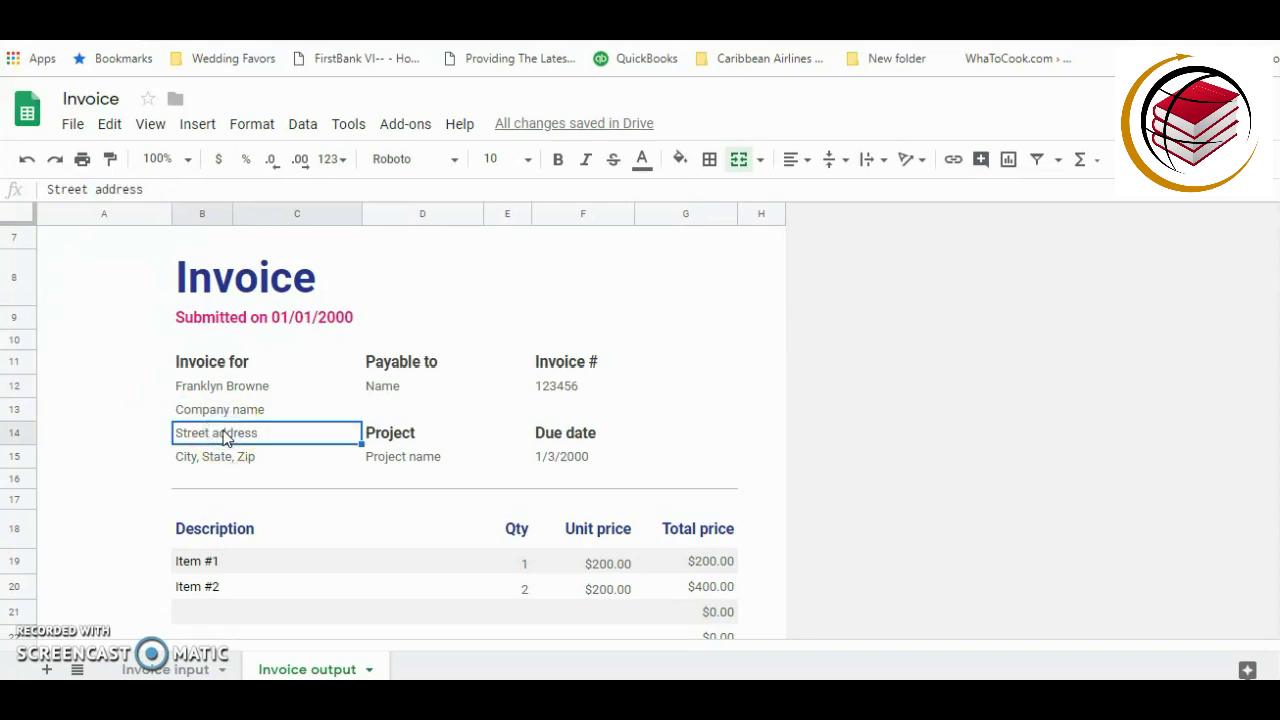
{"action": "type", "text": "+"}
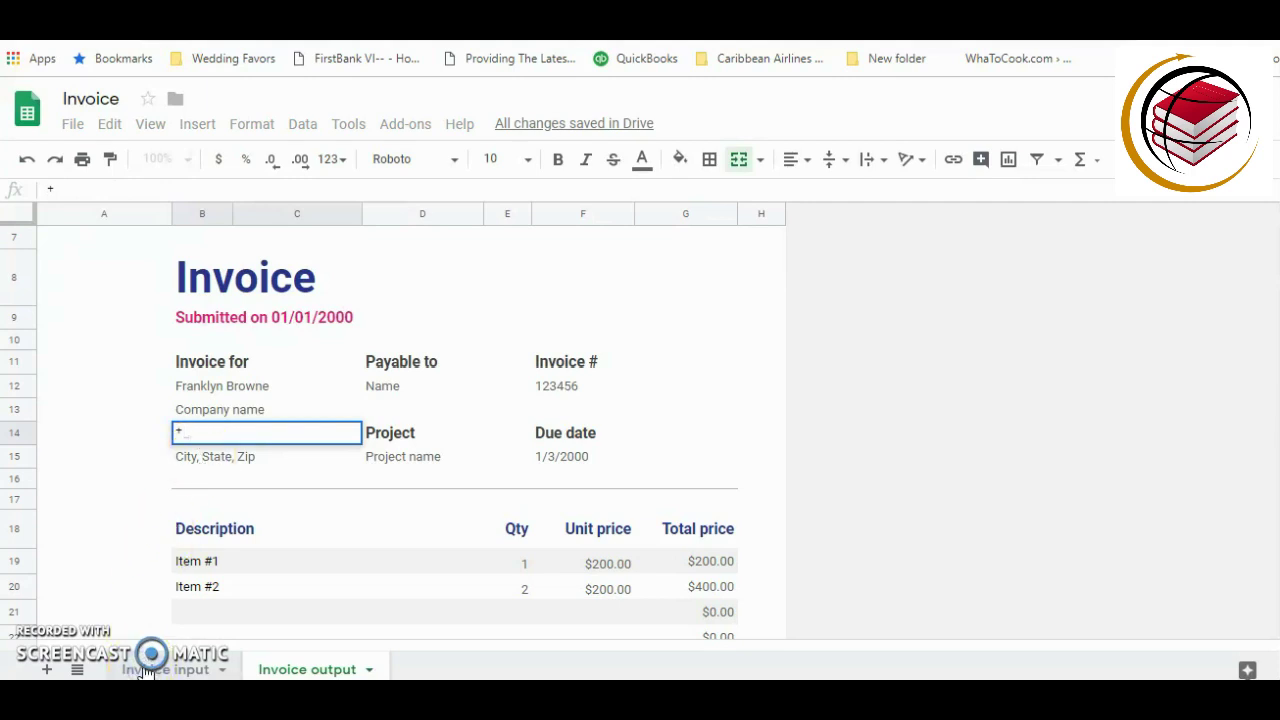
{"action": "left_click", "coordinate": [160, 669]}
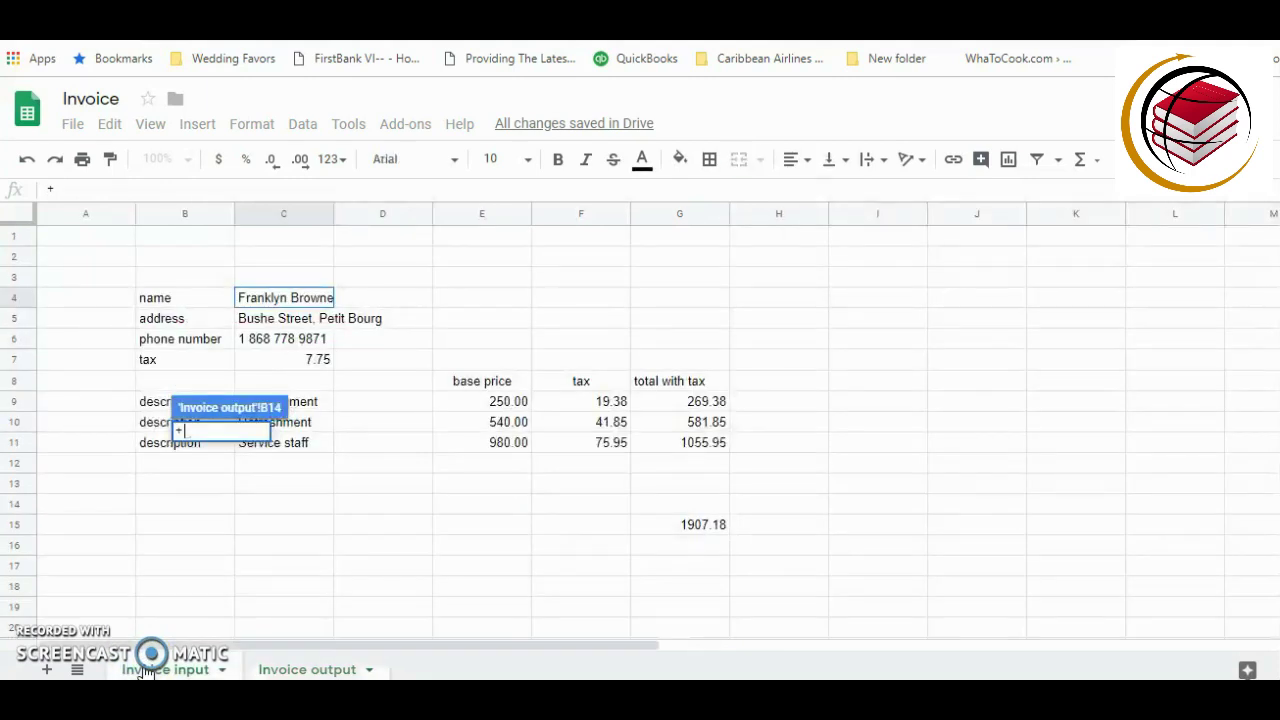
{"action": "left_click", "coordinate": [299, 326]}
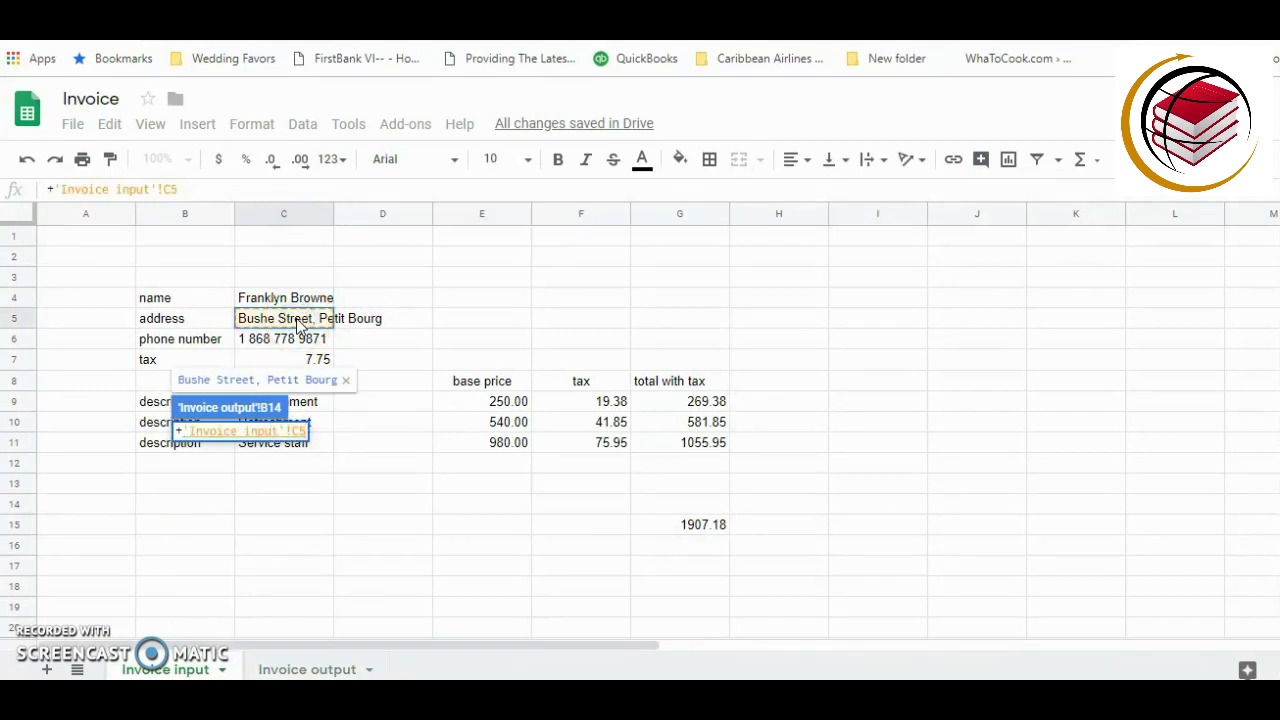
{"action": "key", "text": "Return"}
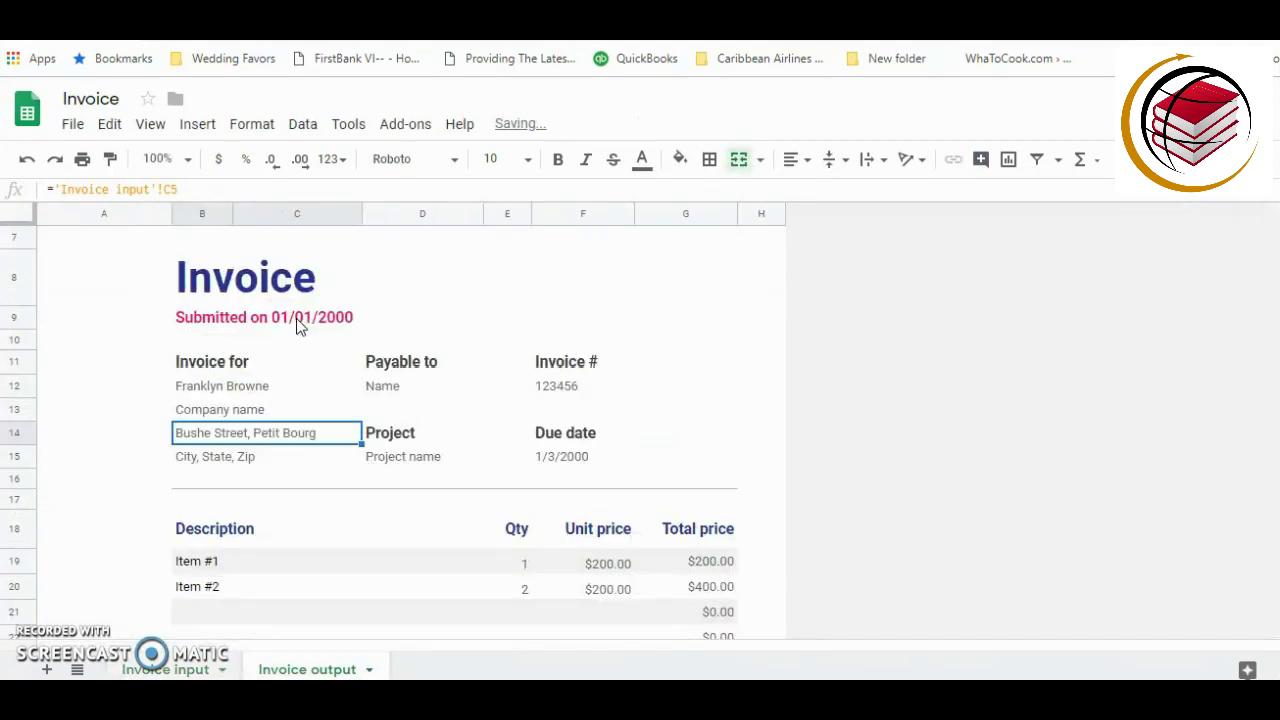
Delete the Company name placeholder row from the invoice.
{"action": "left_click", "coordinate": [210, 410]}
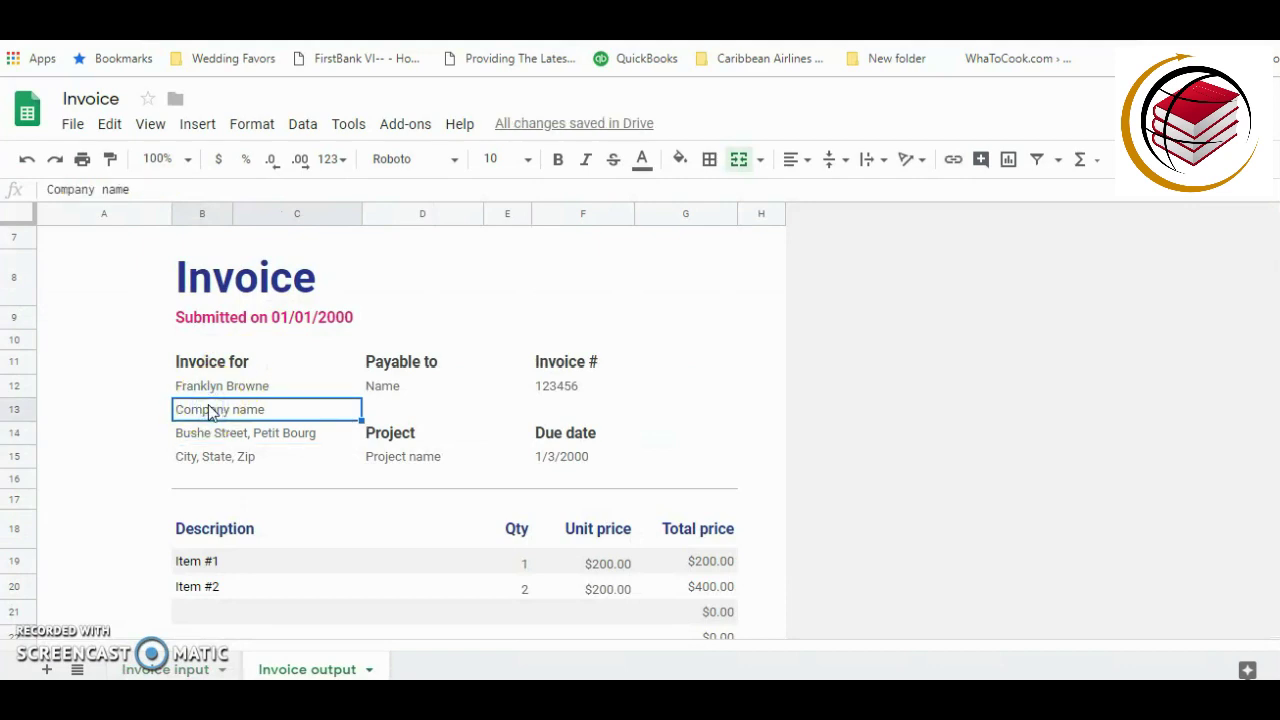
{"action": "right_click", "coordinate": [210, 411]}
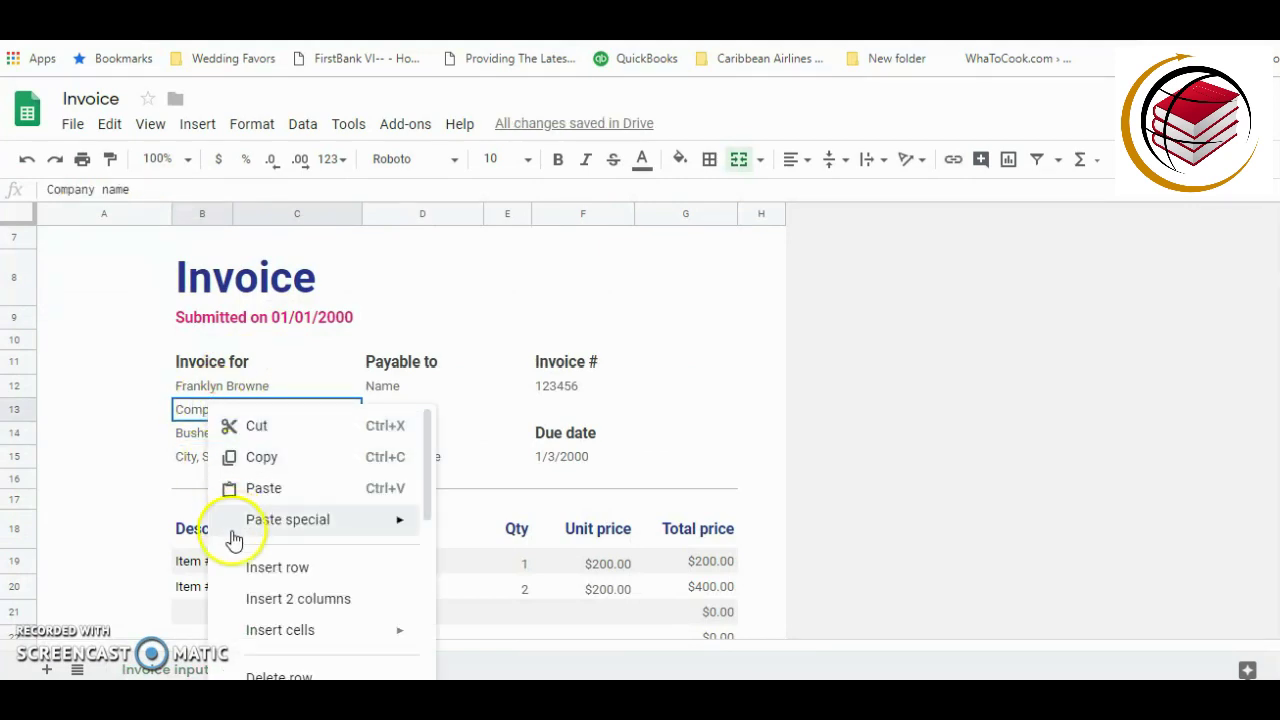
{"action": "left_click", "coordinate": [255, 672]}
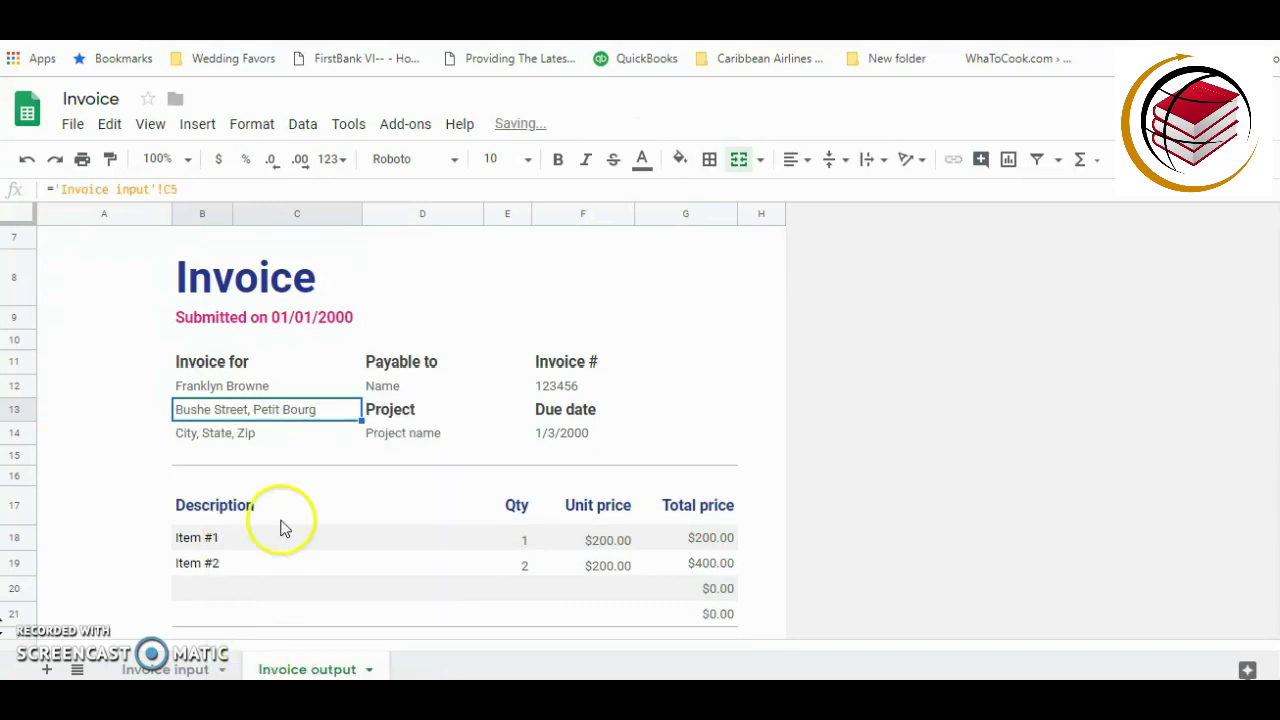
Link the phone number cell to 'Invoice input'!C6.
{"action": "left_click", "coordinate": [229, 441]}
{"action": "type", "text": "+"}
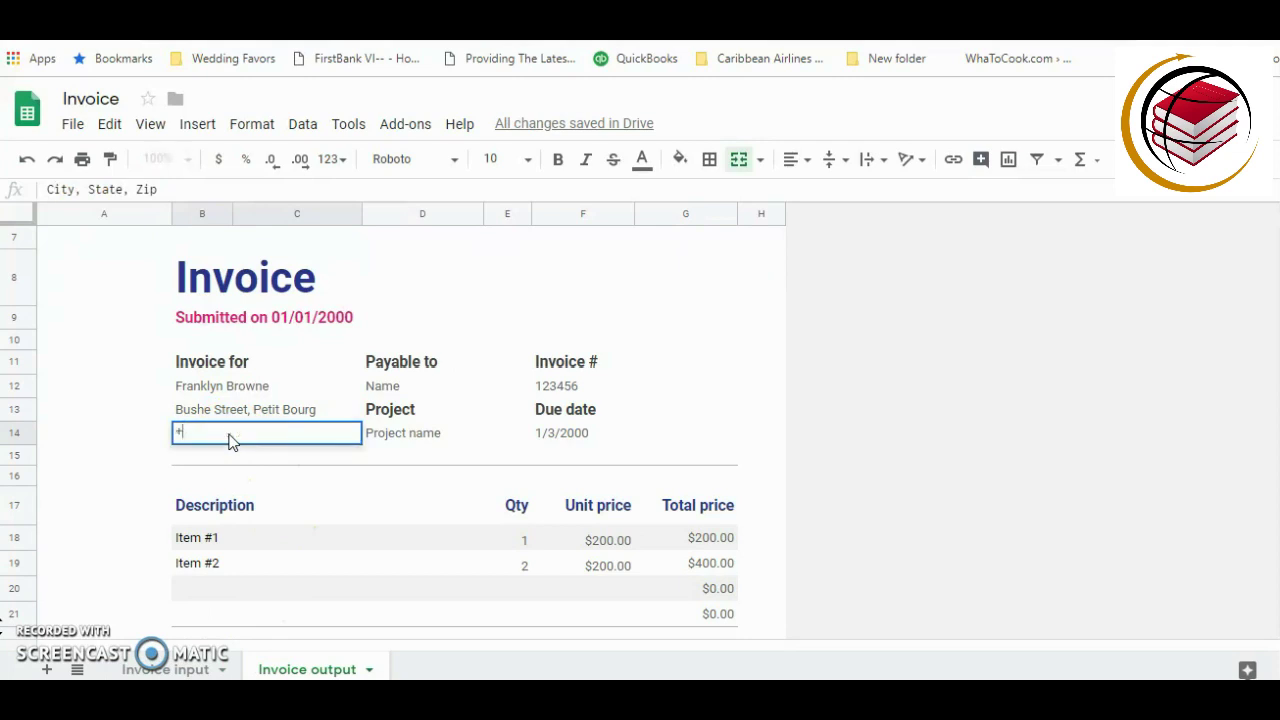
{"action": "left_click", "coordinate": [166, 670]}
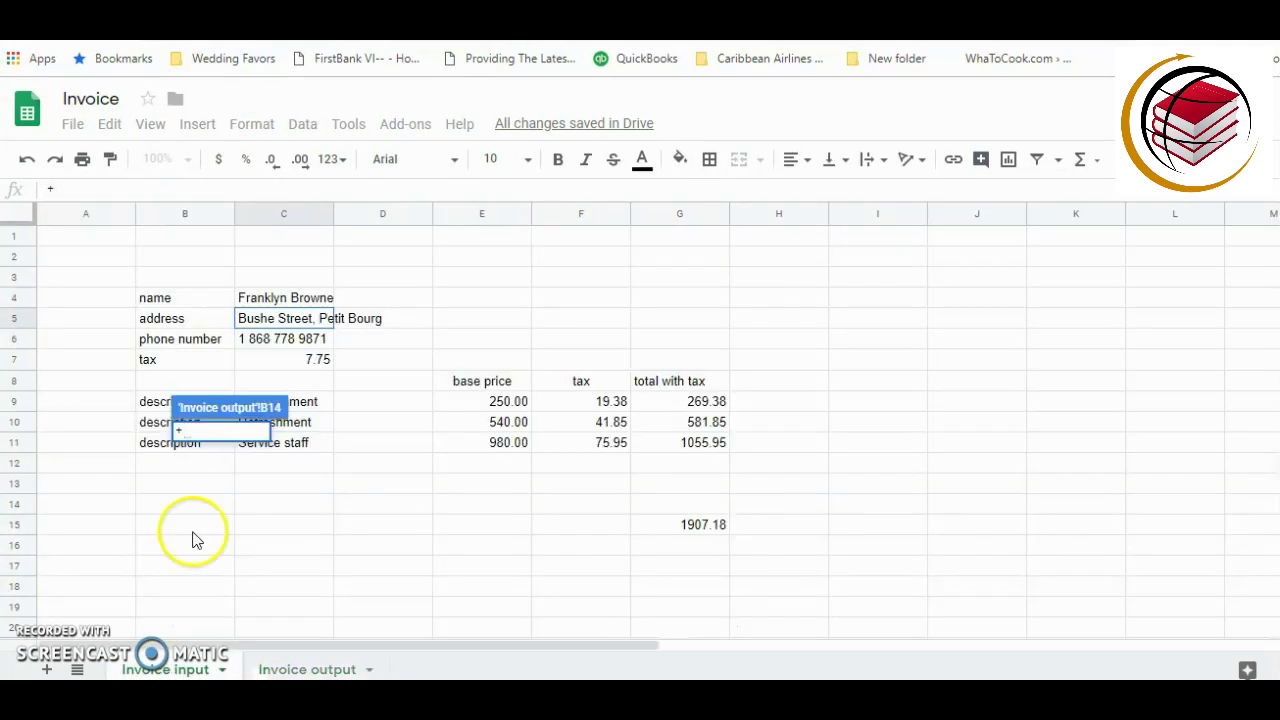
{"action": "left_click", "coordinate": [282, 342]}
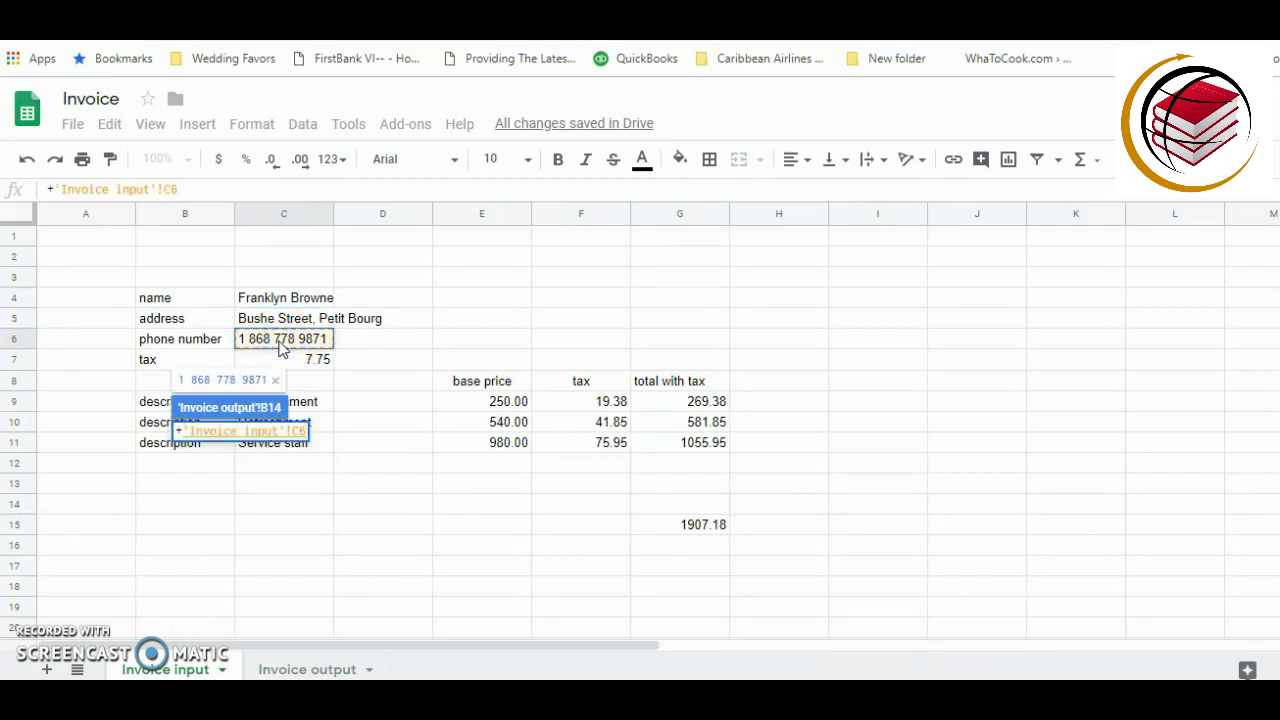
{"action": "key", "text": "Return"}
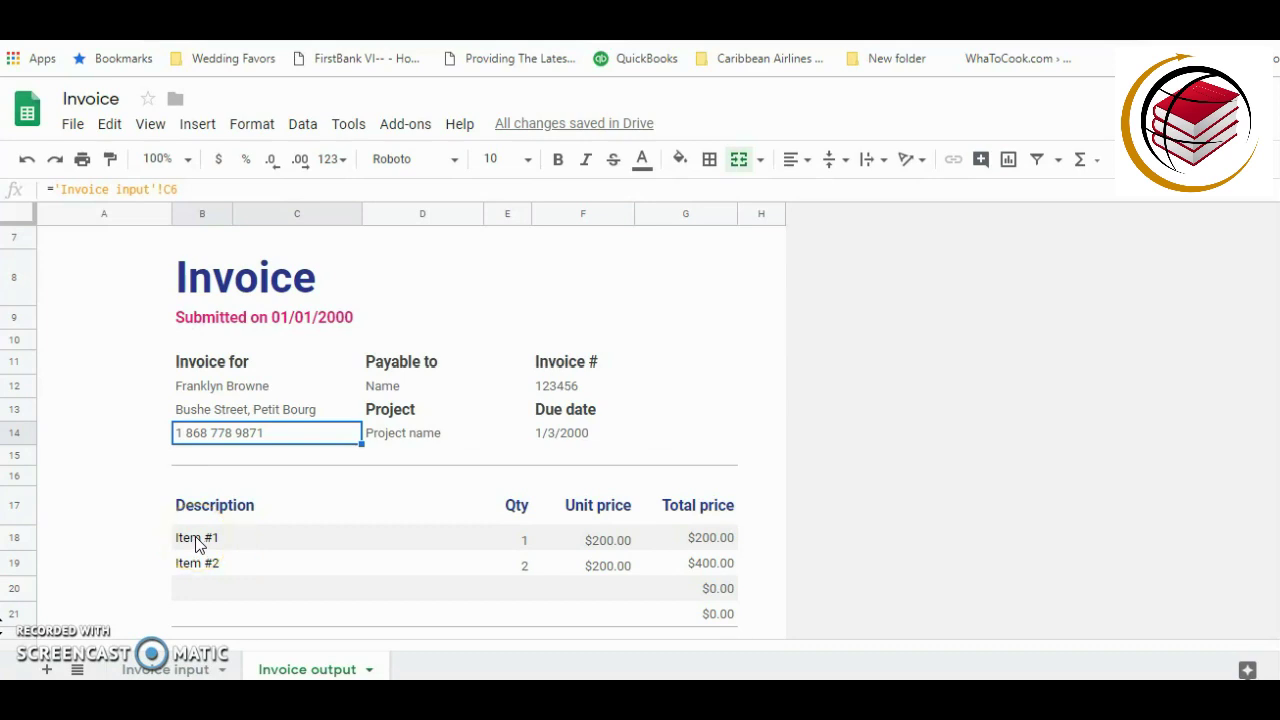
Link the item descriptions to 'Invoice input'!C9 onward: Entertainment, Refreshment, Service staff.
{"action": "left_click", "coordinate": [197, 540]}
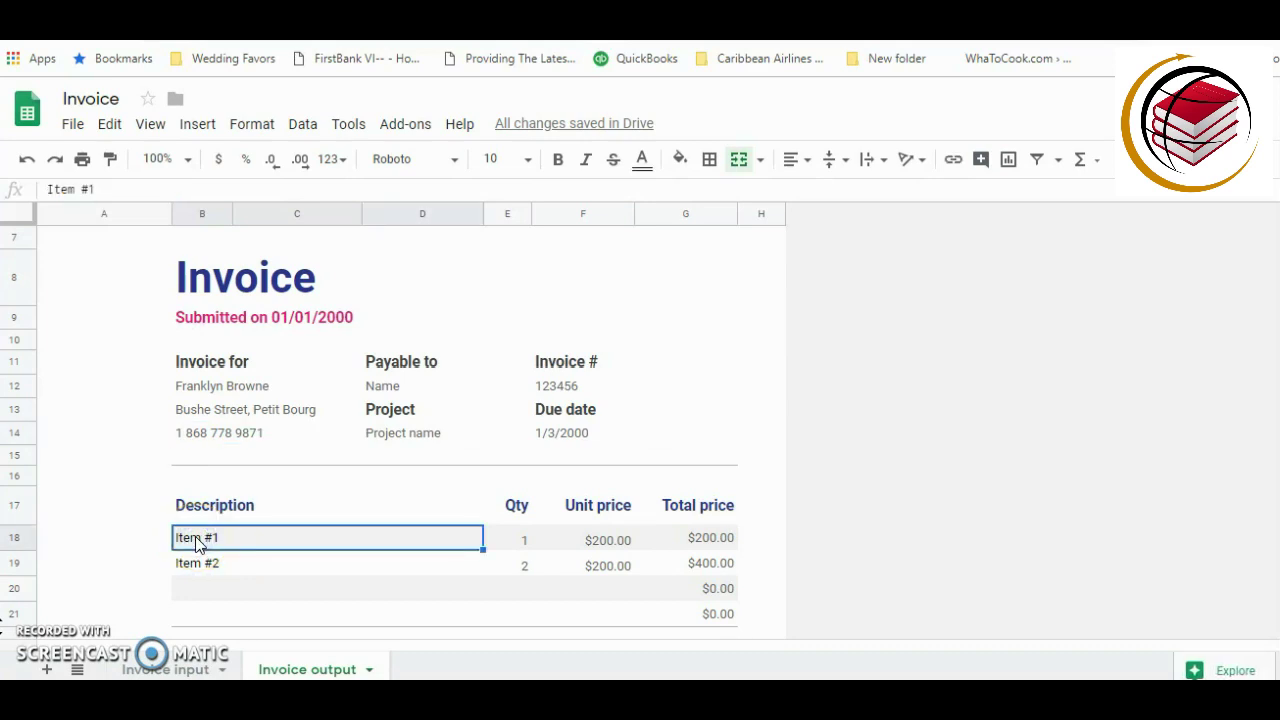
{"action": "type", "text": "+"}
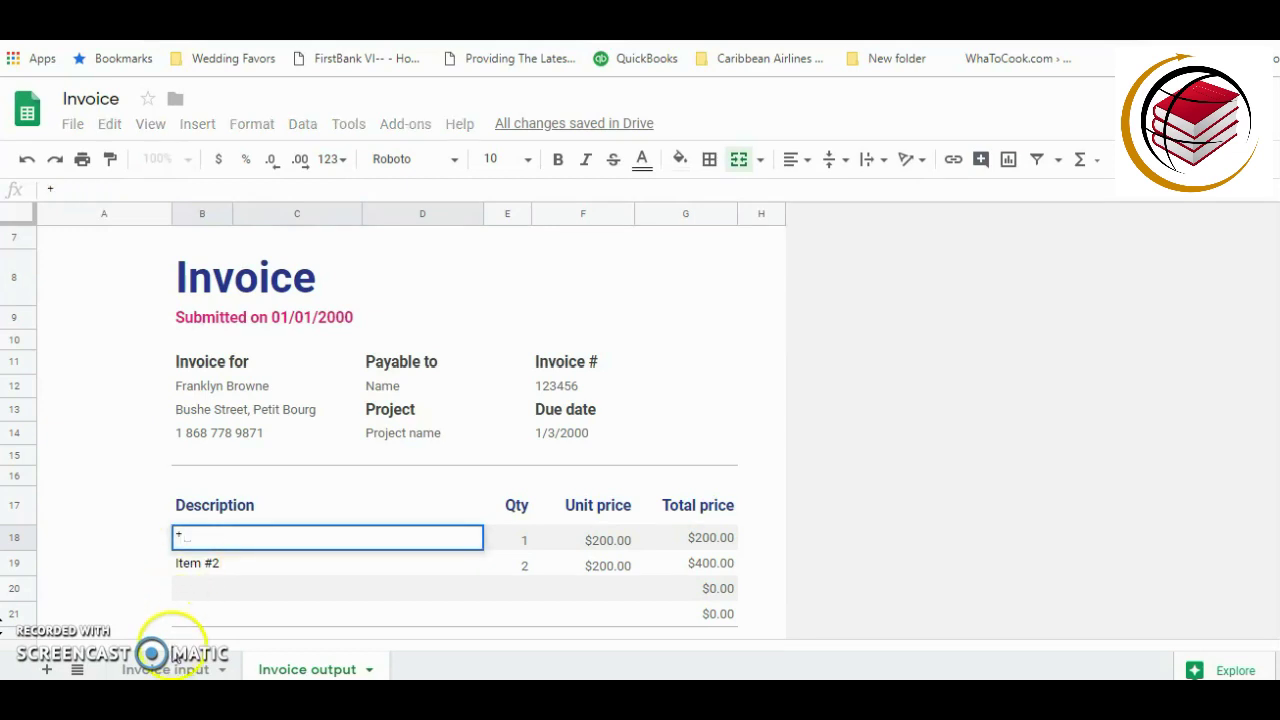
{"action": "left_click", "coordinate": [172, 669]}
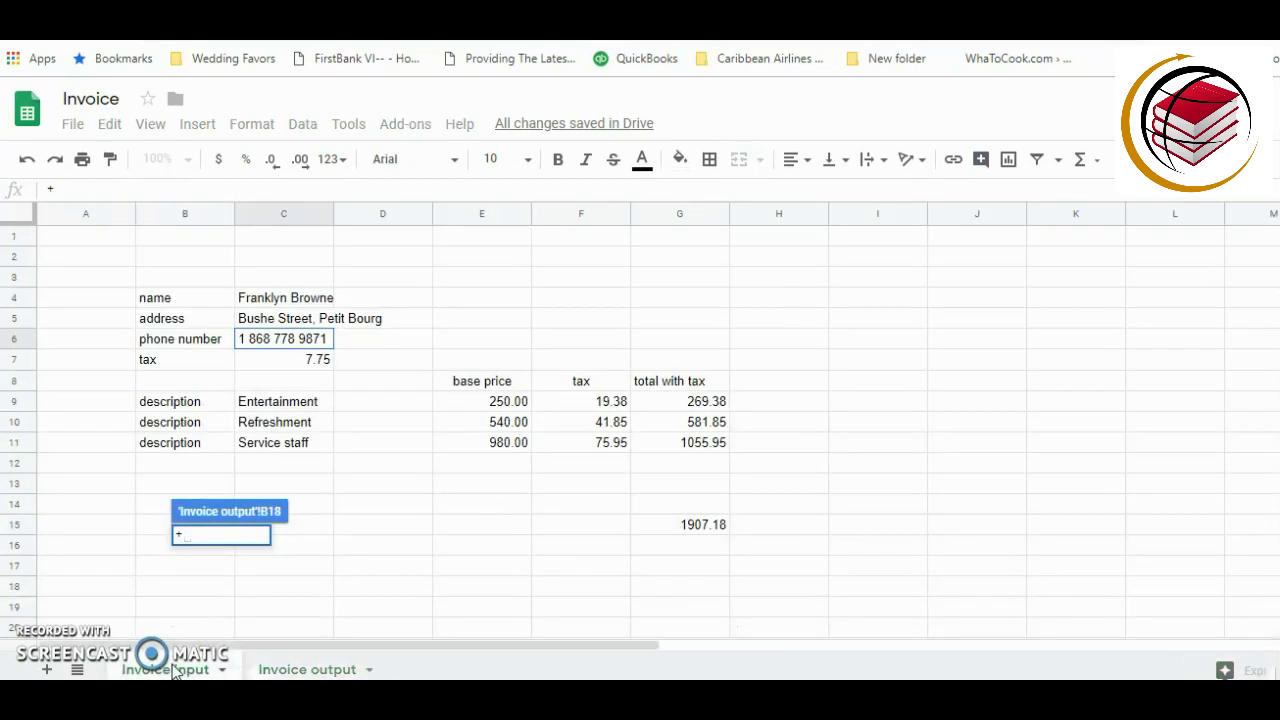
{"action": "left_click", "coordinate": [286, 404]}
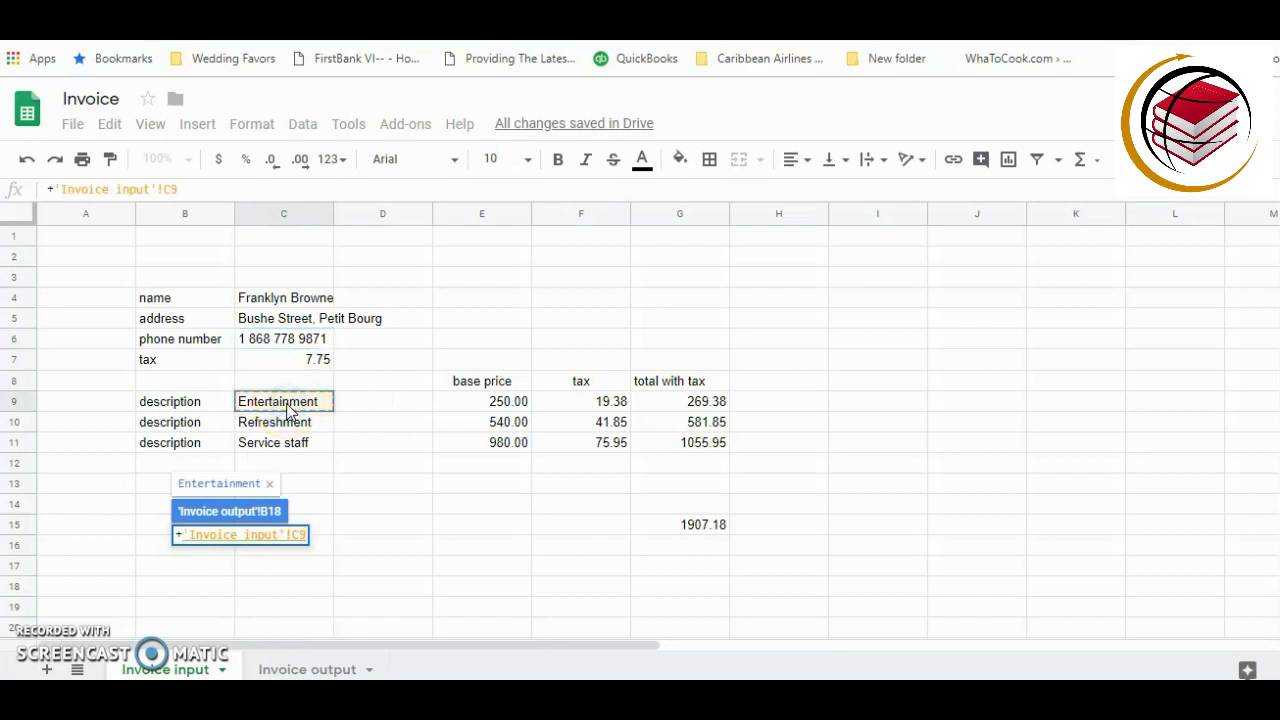
{"action": "key", "text": "Return"}
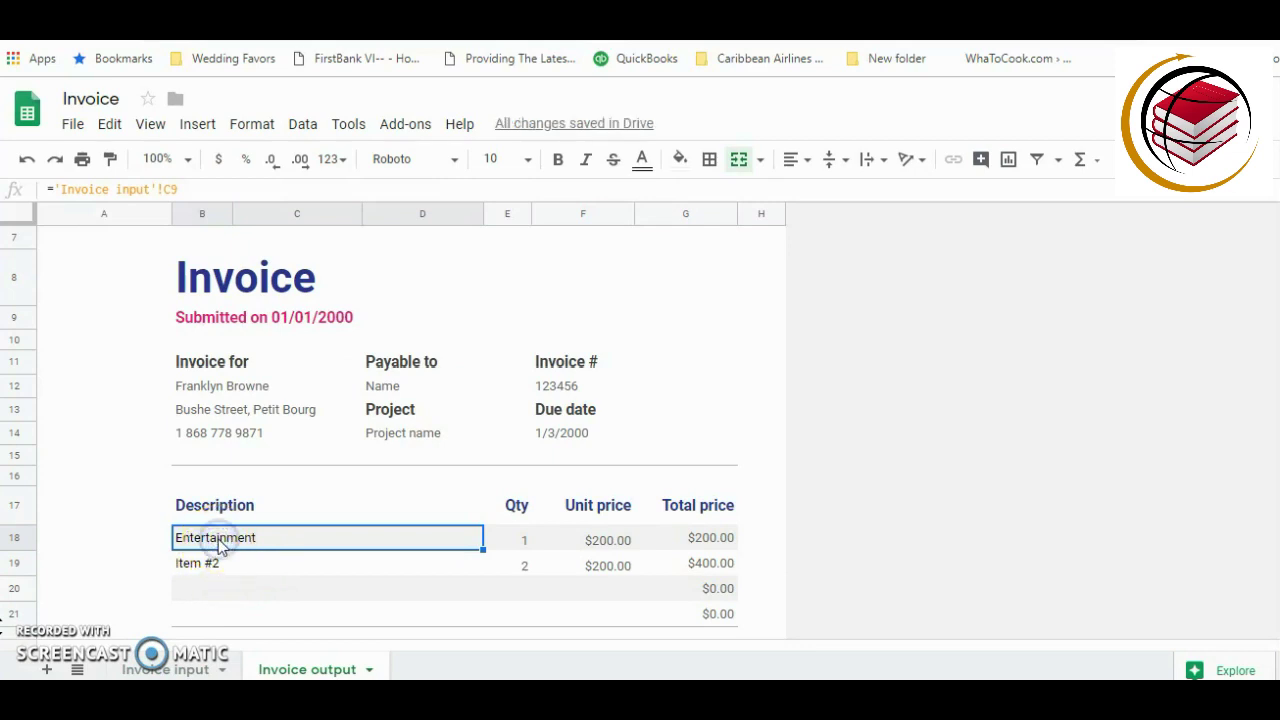
{"action": "right_click", "coordinate": [220, 546]}
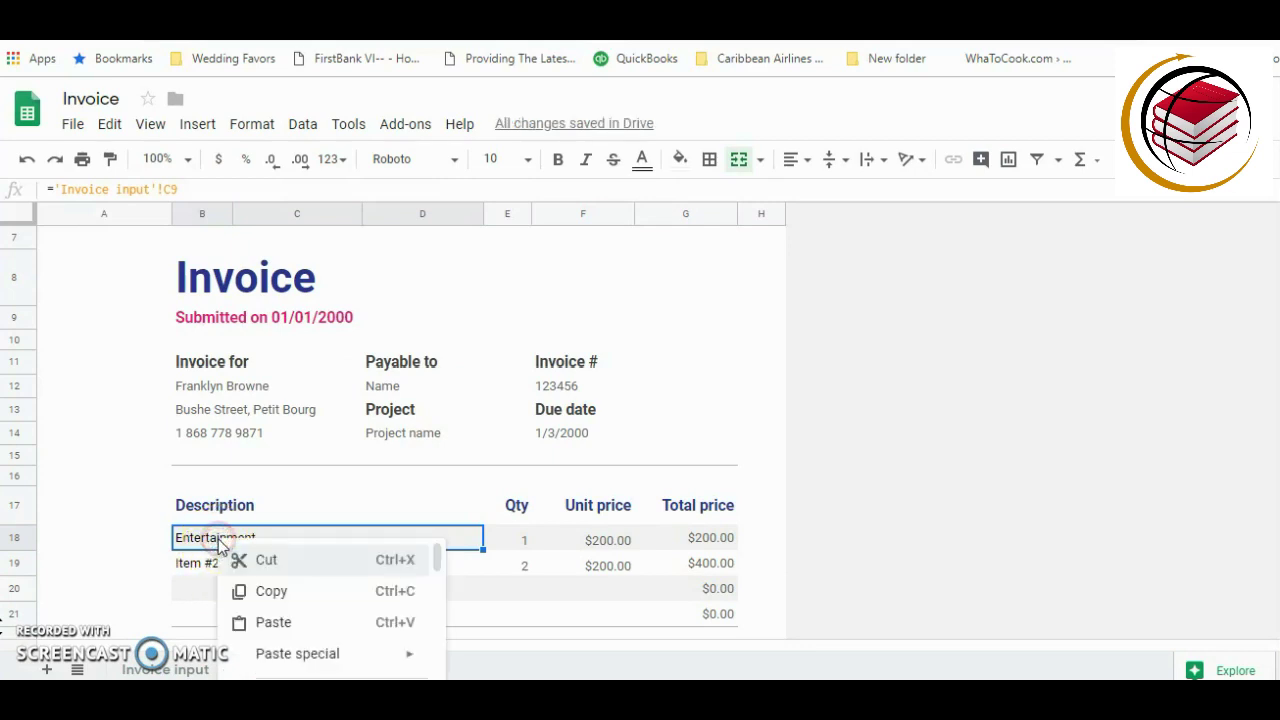
{"action": "left_click", "coordinate": [246, 590]}
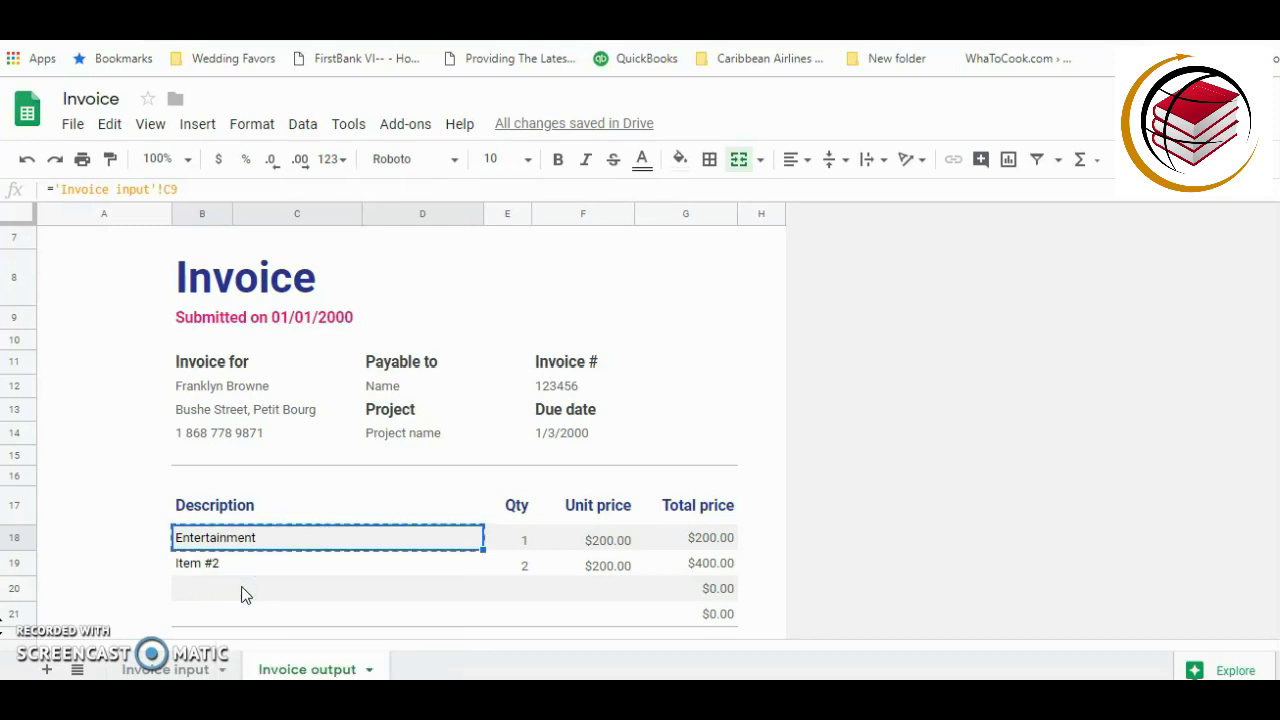
{"action": "key", "text": "shift+Down"}
{"action": "key", "text": "shift+Down"}
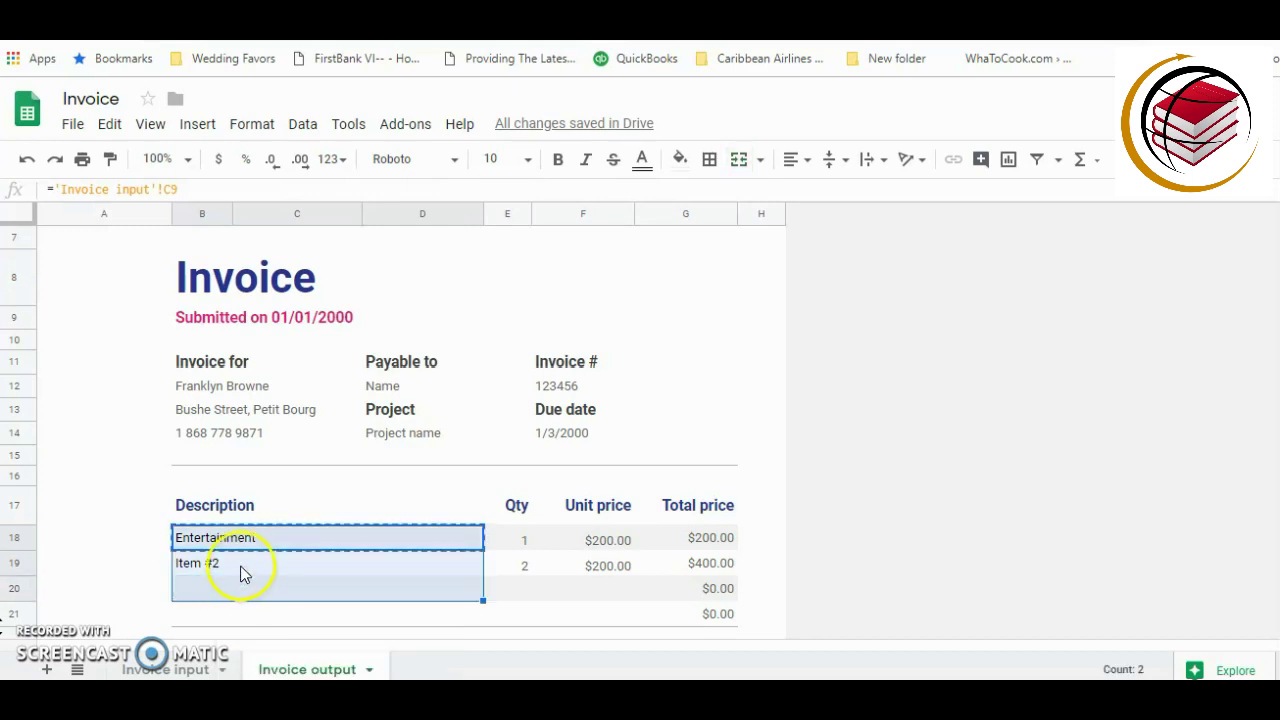
{"action": "right_click", "coordinate": [241, 570]}
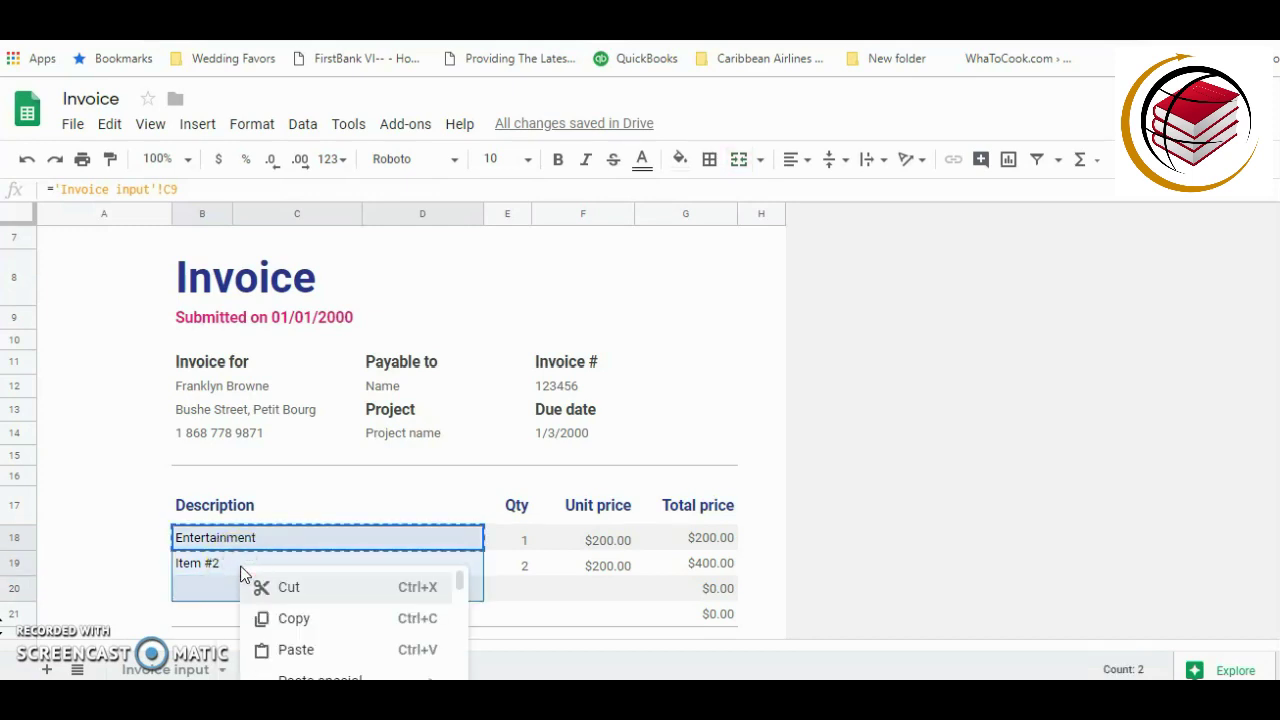
{"action": "left_click", "coordinate": [266, 652]}
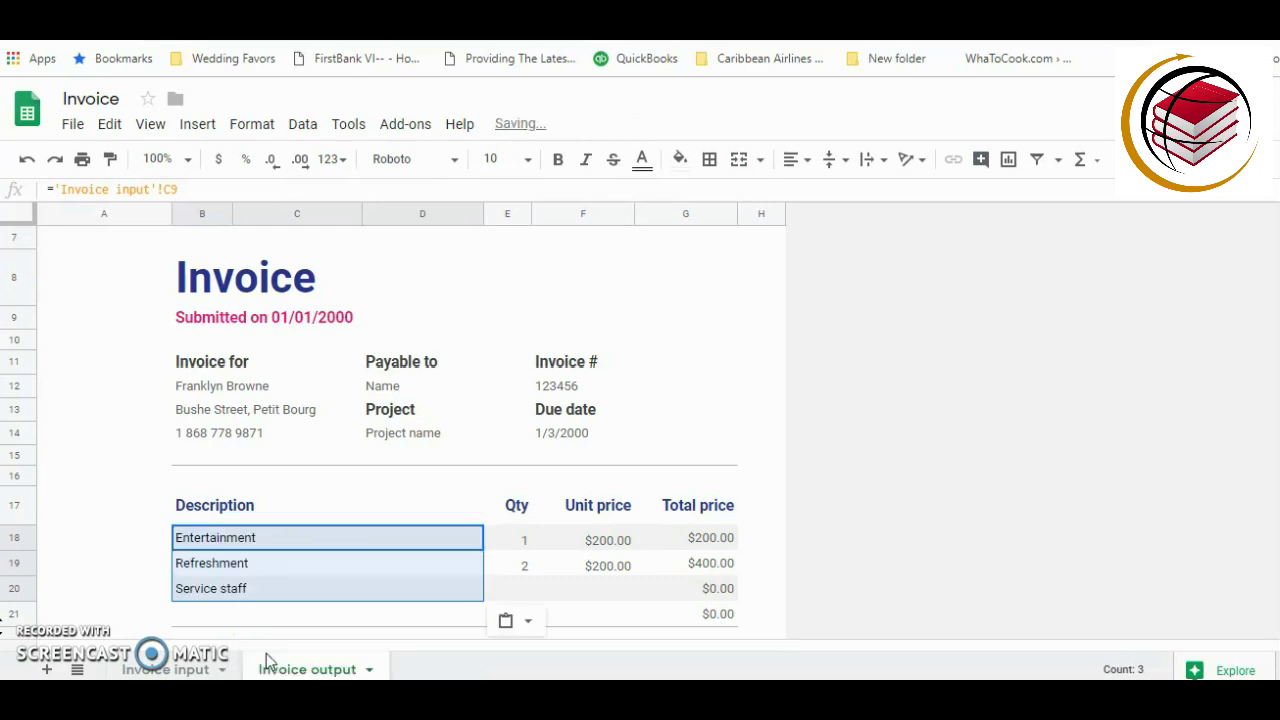
{"action": "left_click", "coordinate": [794, 528]}
{"action": "scroll", "coordinate": [794, 528], "scroll_direction": "down", "scroll_amount": 1}
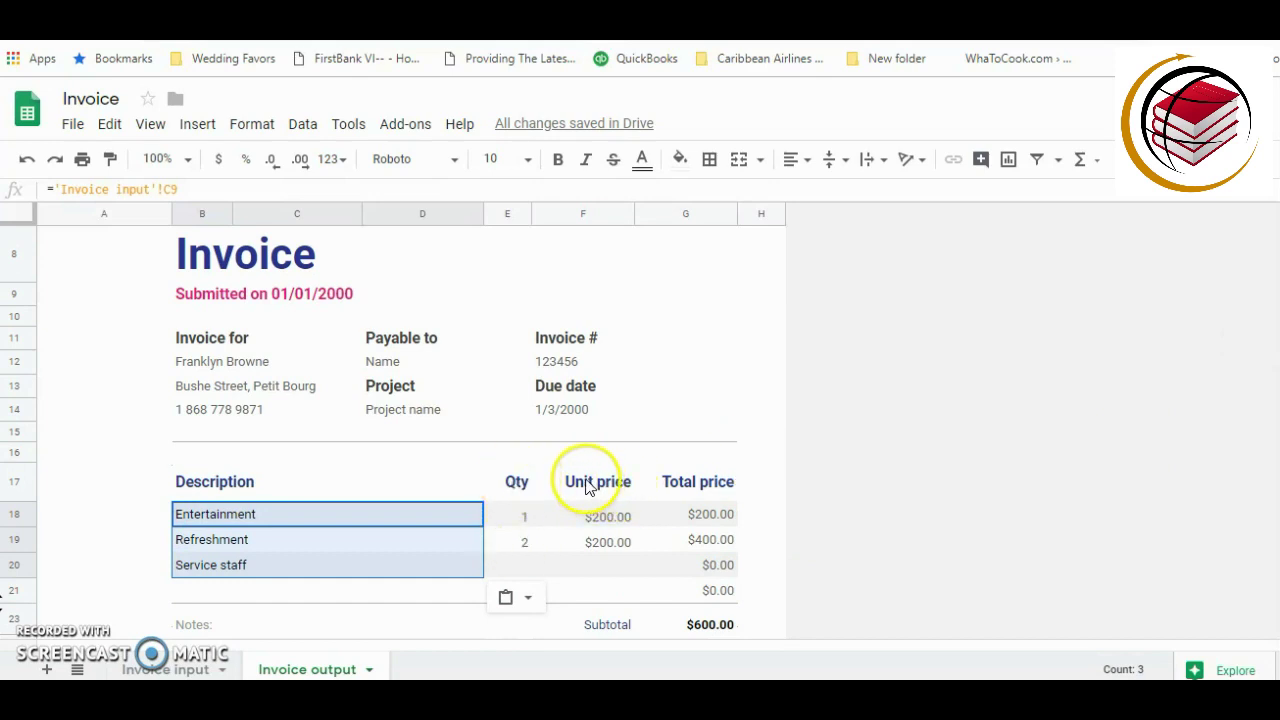
Clear the Qty and Unit price columns.
{"action": "left_click", "coordinate": [515, 481]}
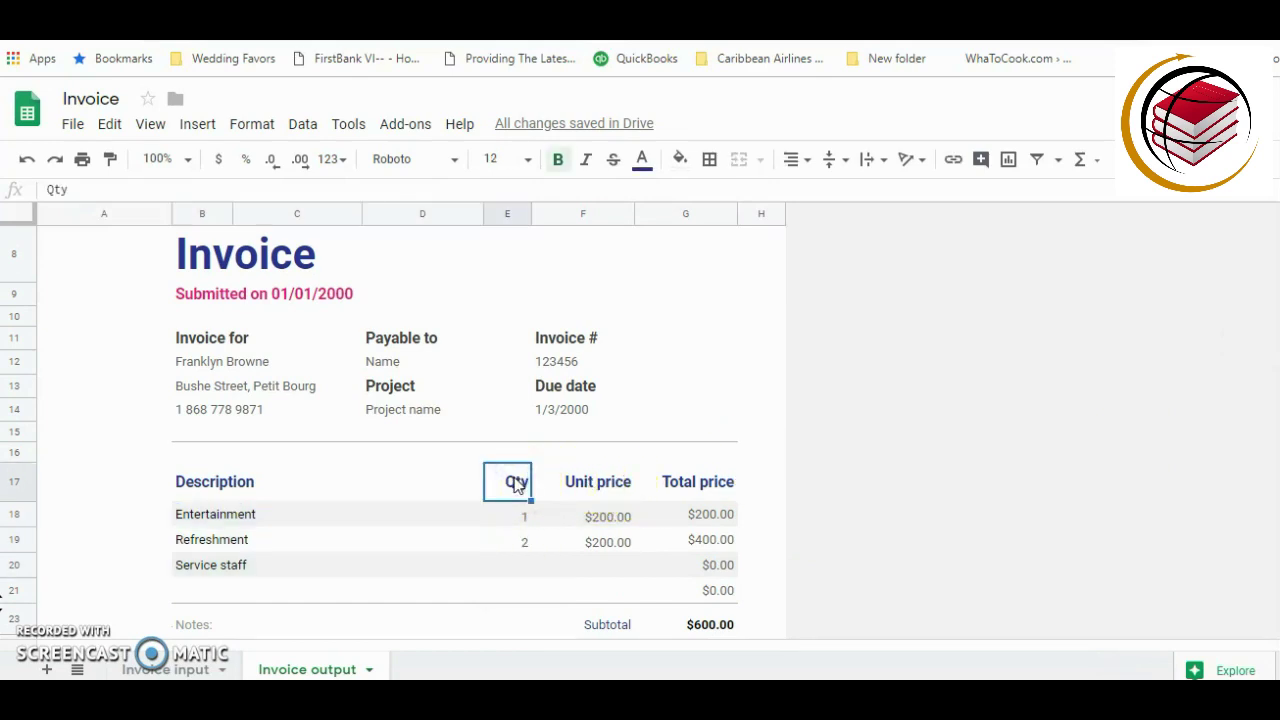
{"action": "key", "text": "shift+Right"}
{"action": "key", "text": "shift+Down"}
{"action": "key", "text": "shift+Down"}
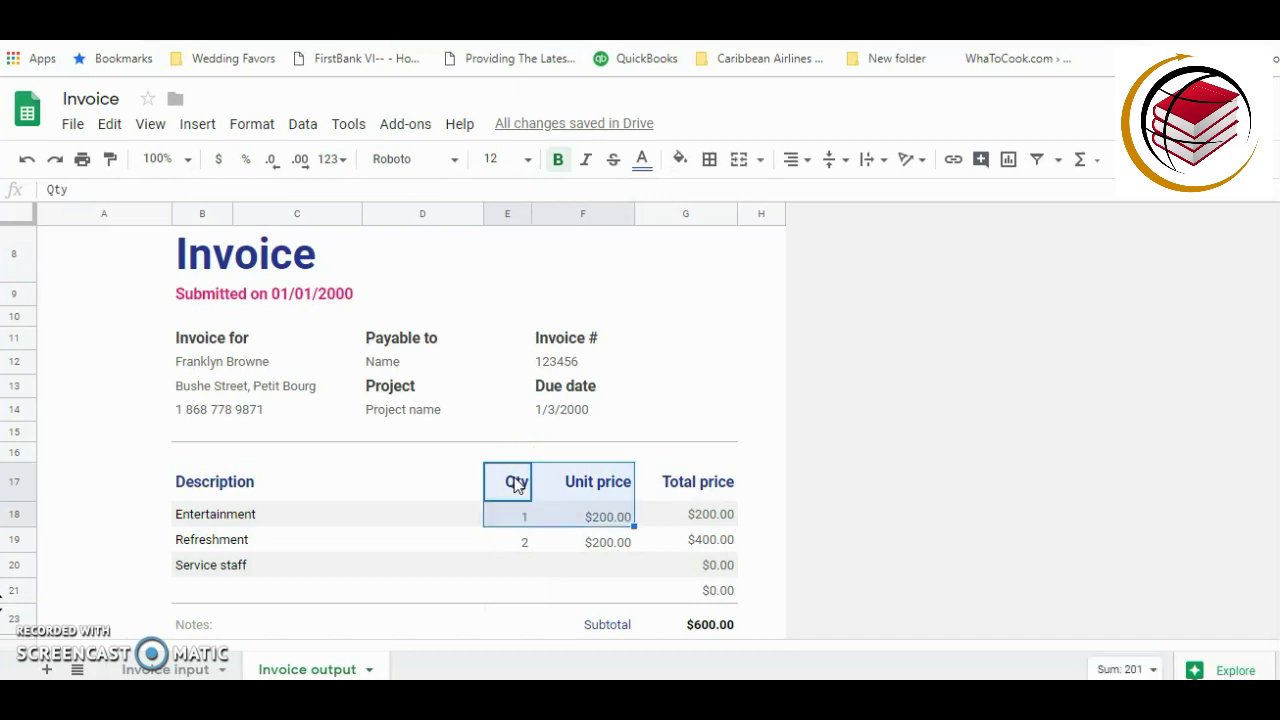
{"action": "key", "text": "Delete"}
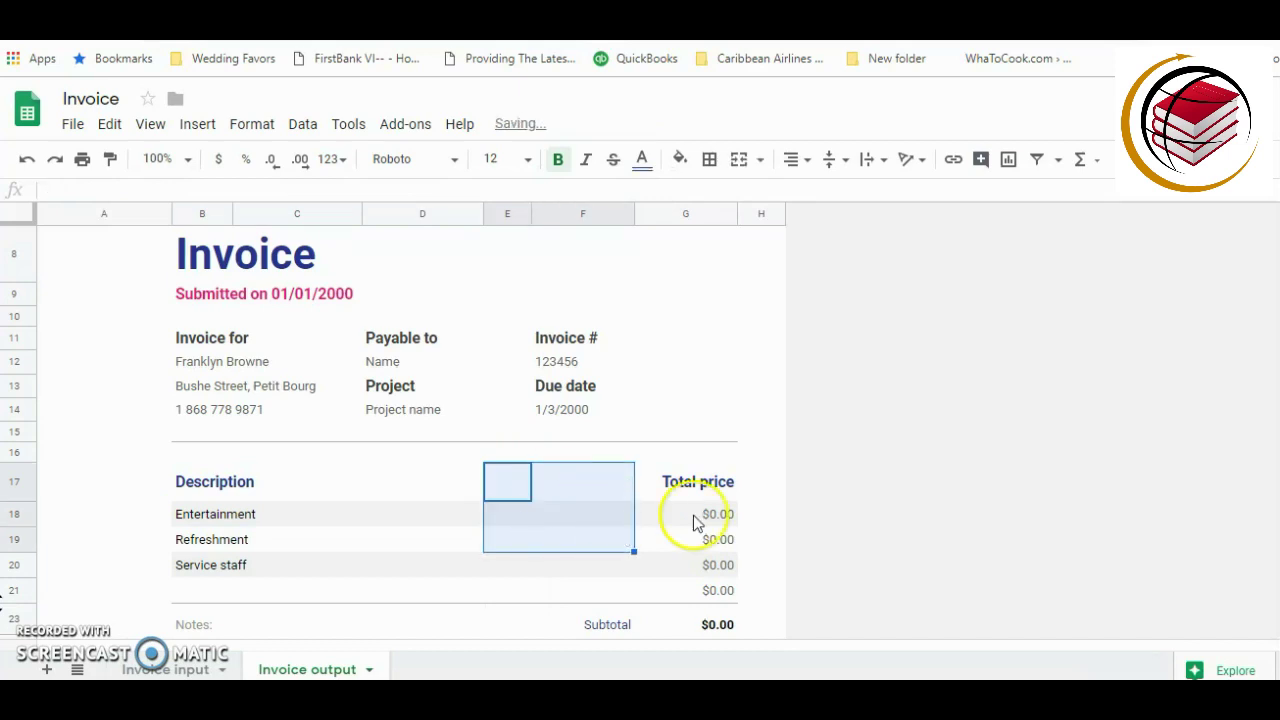
Rename the Total price heading to 'Total with tax included'.
{"action": "left_click", "coordinate": [708, 489]}
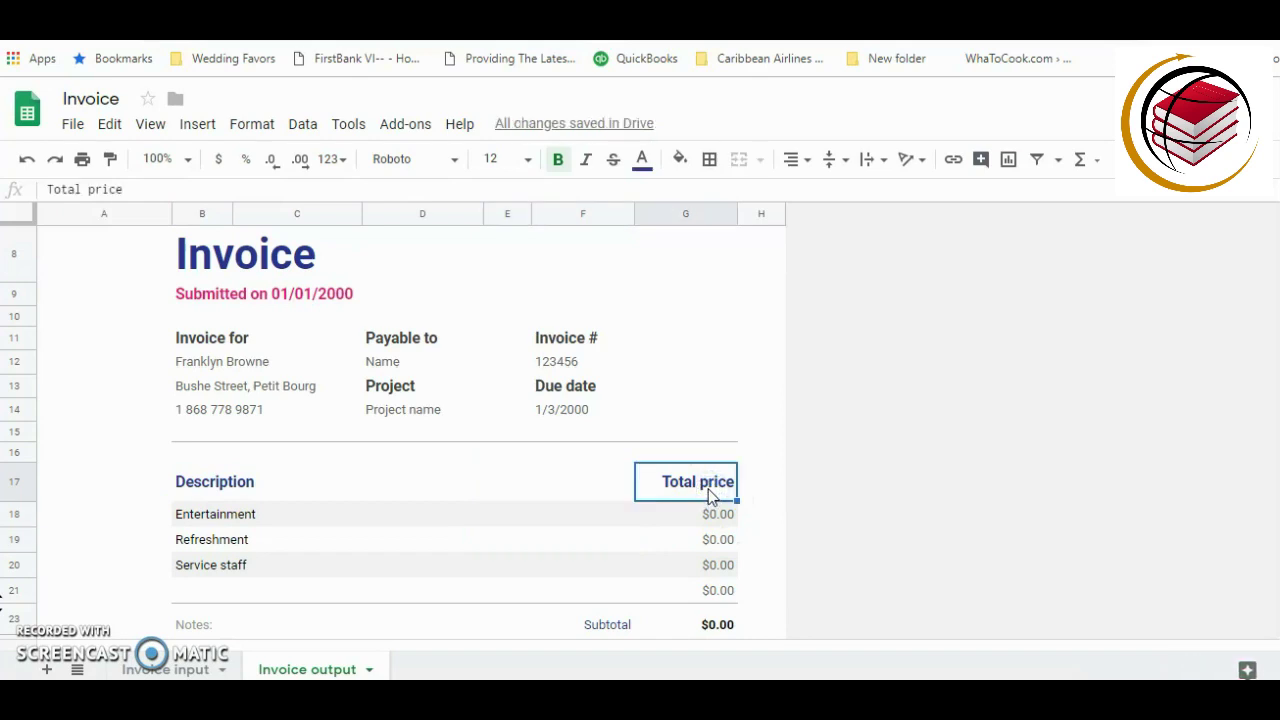
{"action": "type", "text": "Toot"}
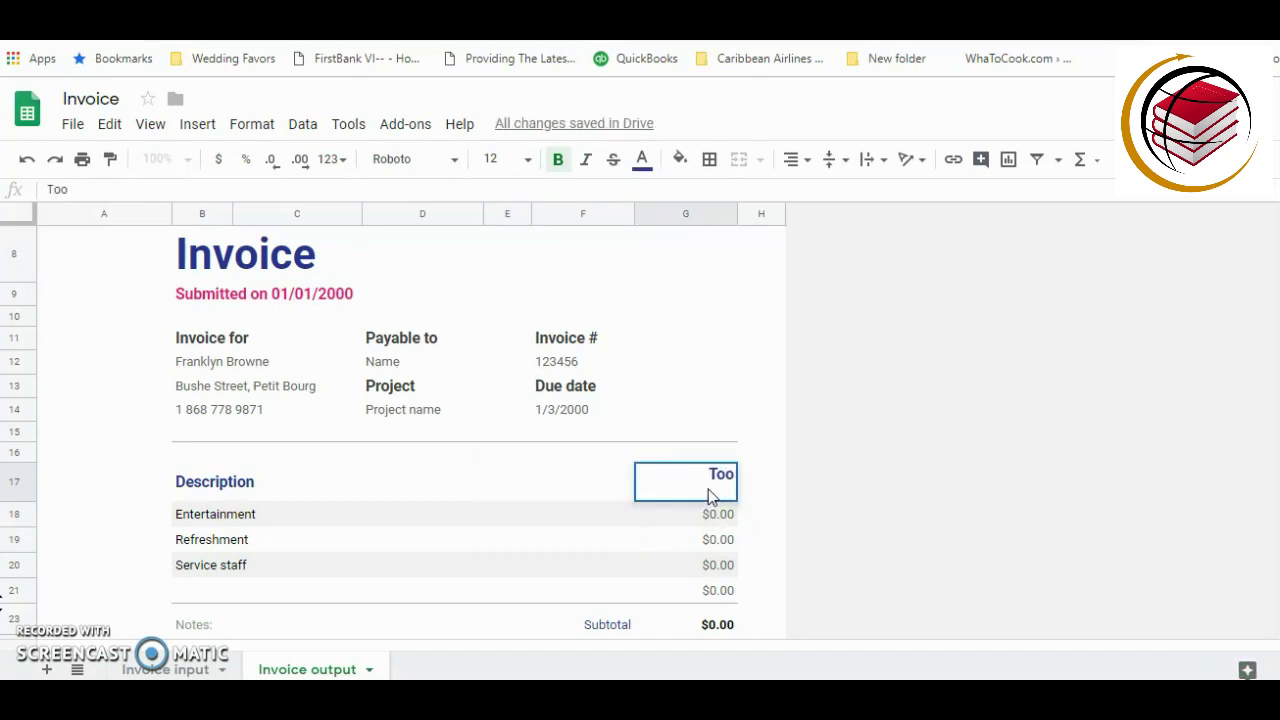
{"action": "key", "text": "BackSpace"}
{"action": "type", "text": "tal with"}
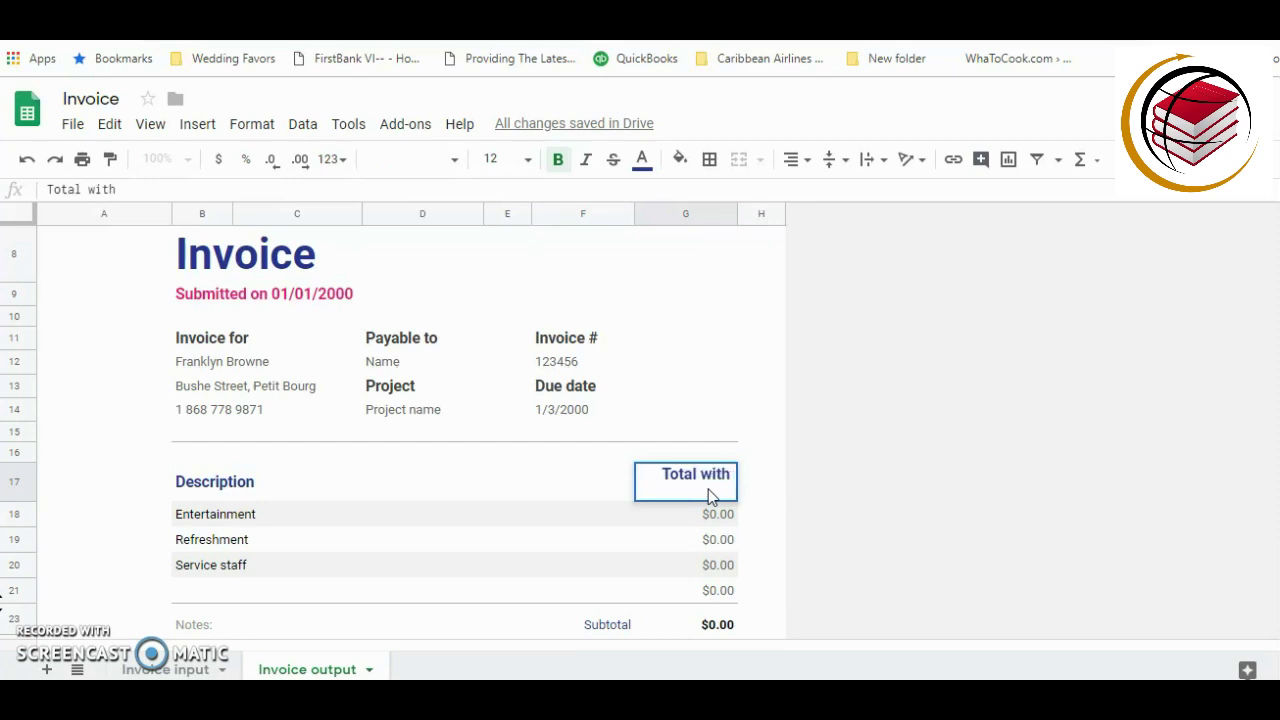
{"action": "type", "text": " tax"}
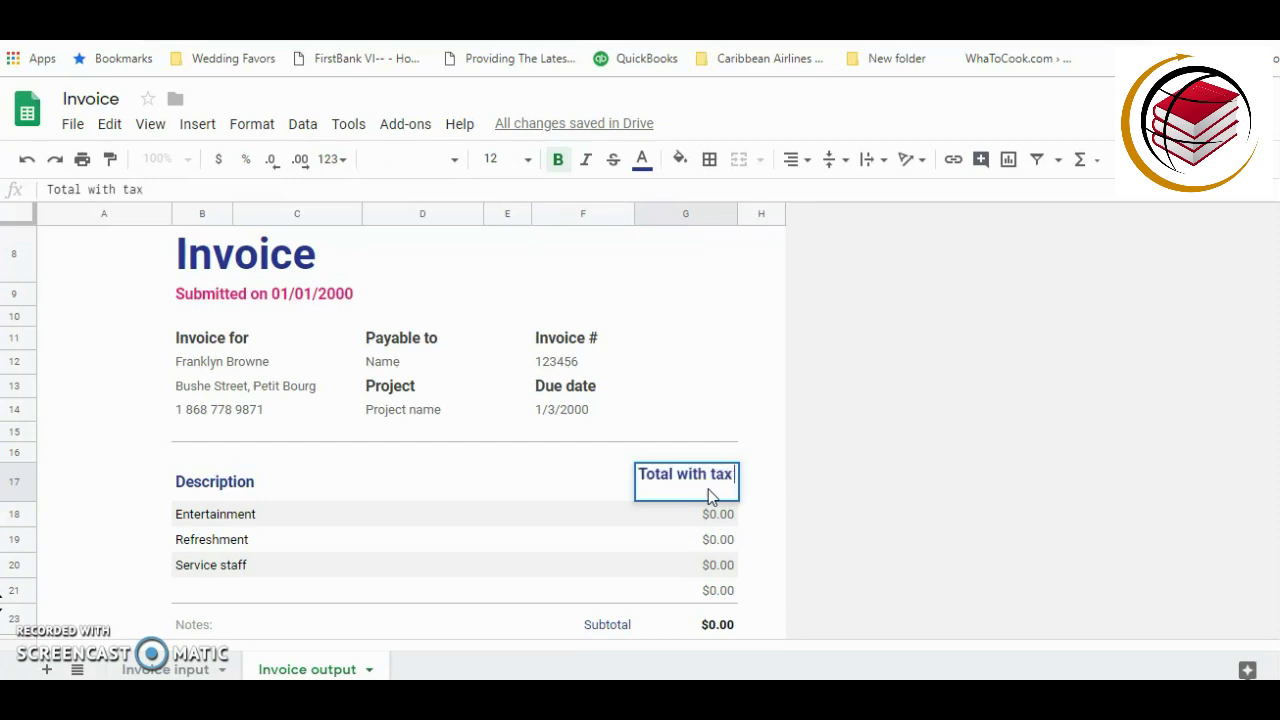
{"action": "type", "text": " included"}
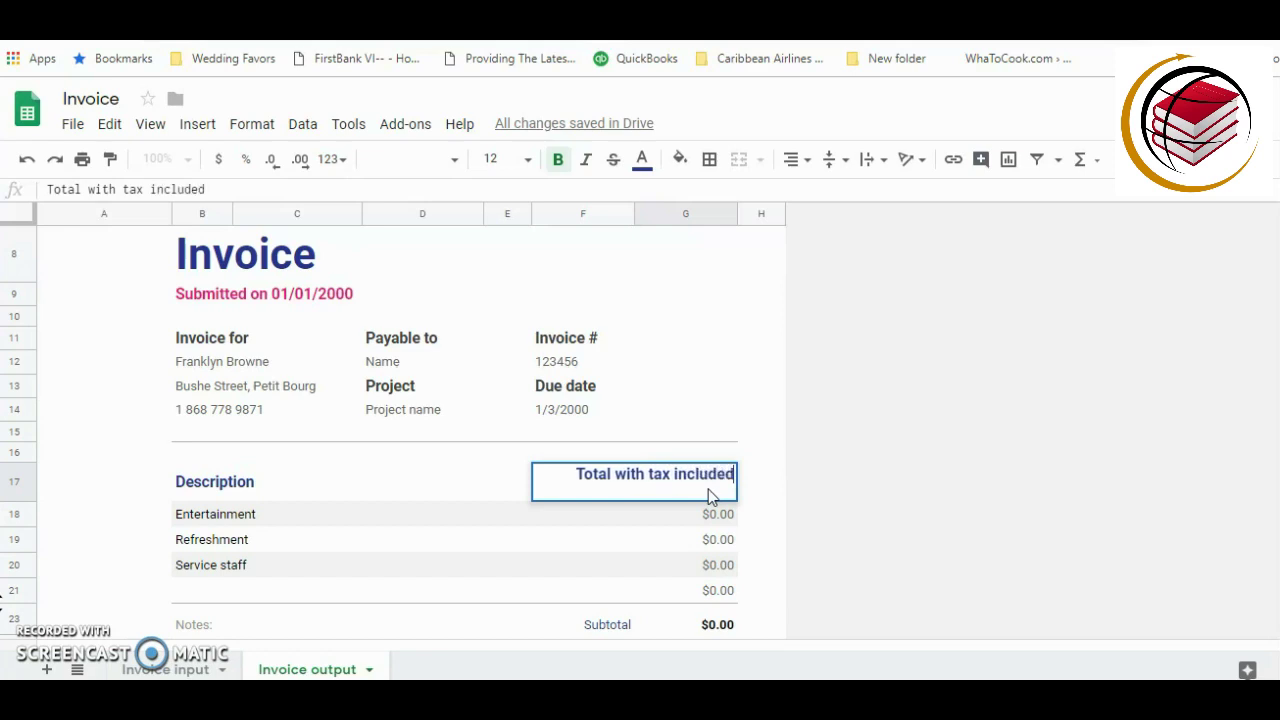
{"action": "key", "text": "Return"}
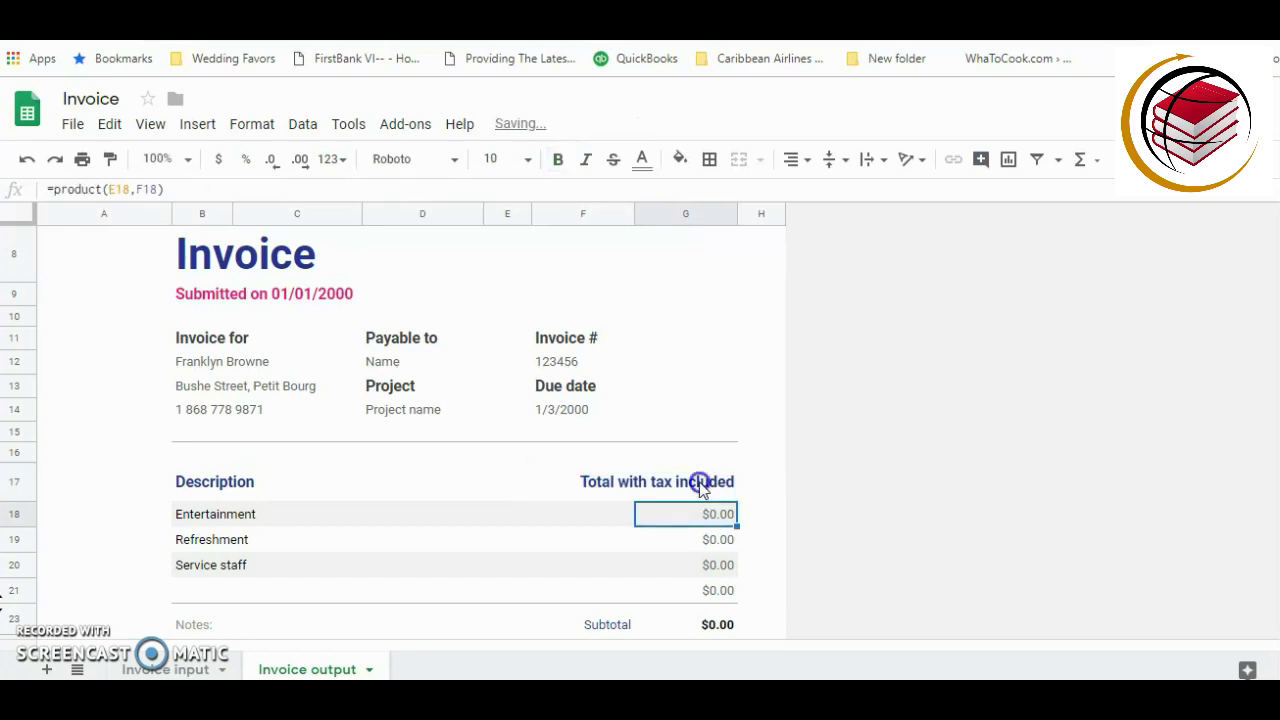
Wrap the 'Total with tax included' heading onto two lines.
{"action": "left_click", "coordinate": [703, 485]}
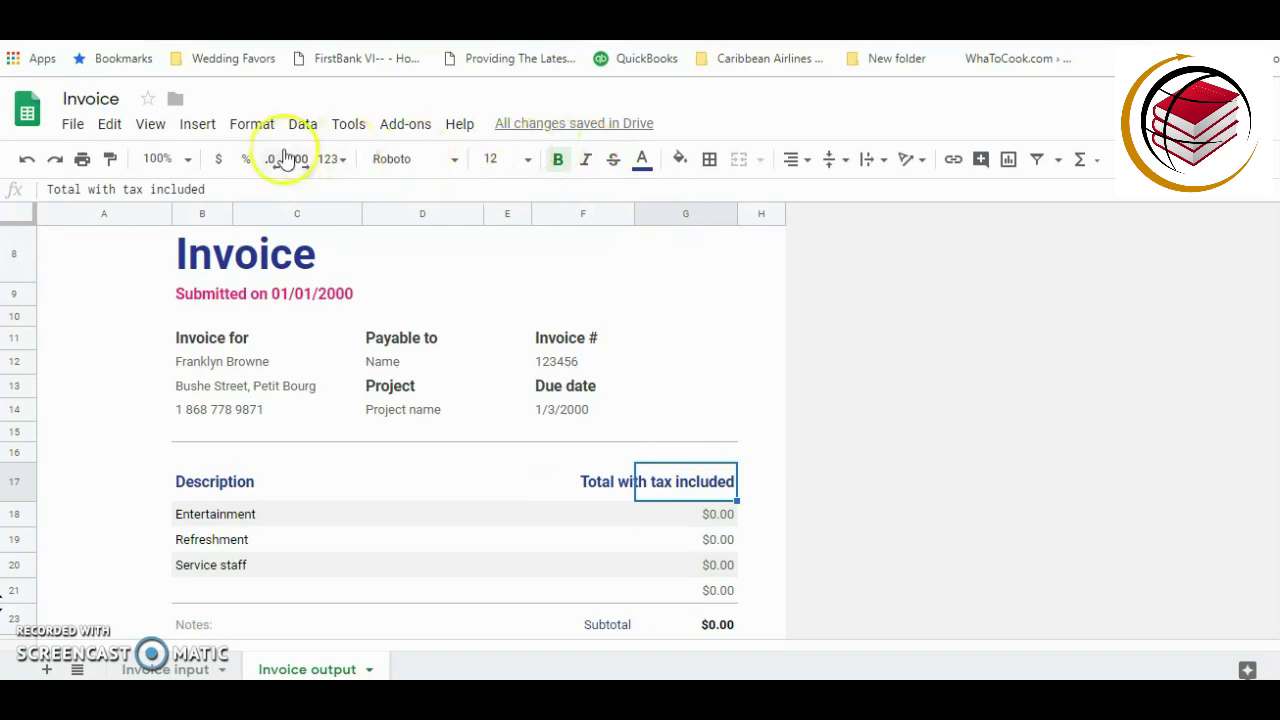
{"action": "left_click", "coordinate": [252, 128]}
{"action": "mouse_move", "coordinate": [290, 462]}
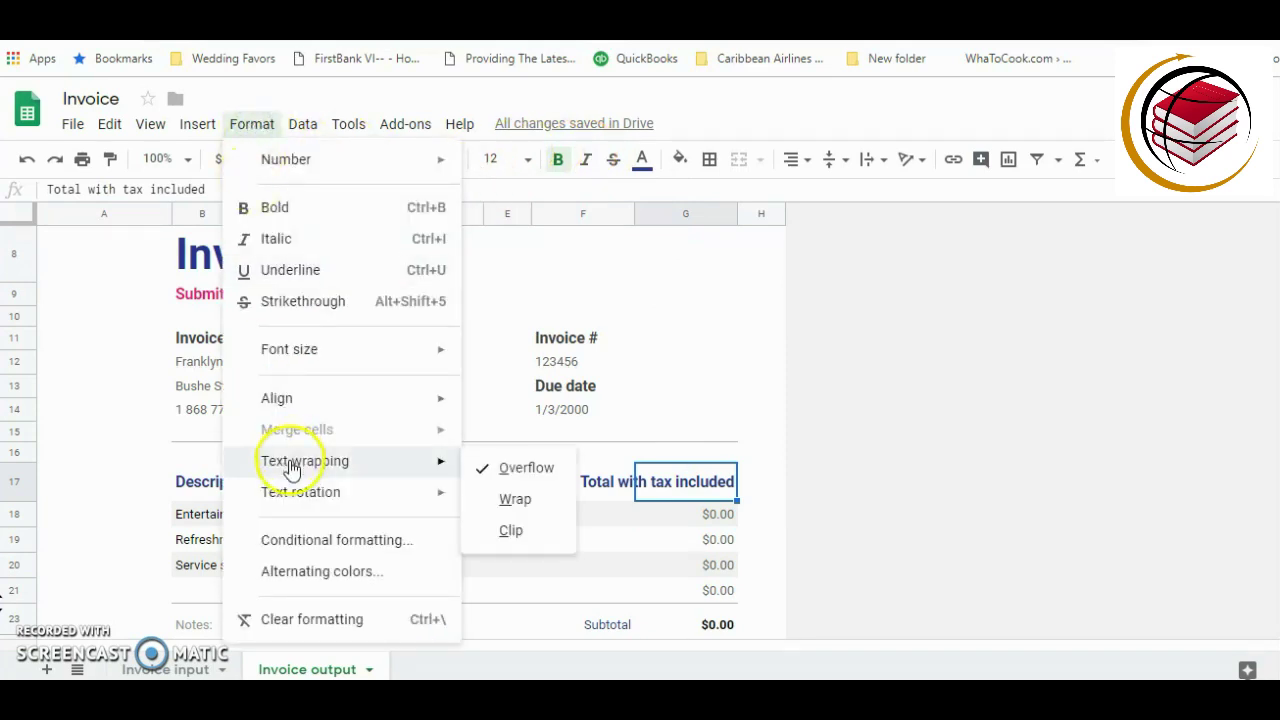
{"action": "left_click", "coordinate": [490, 503]}
{"action": "left_click", "coordinate": [938, 390]}
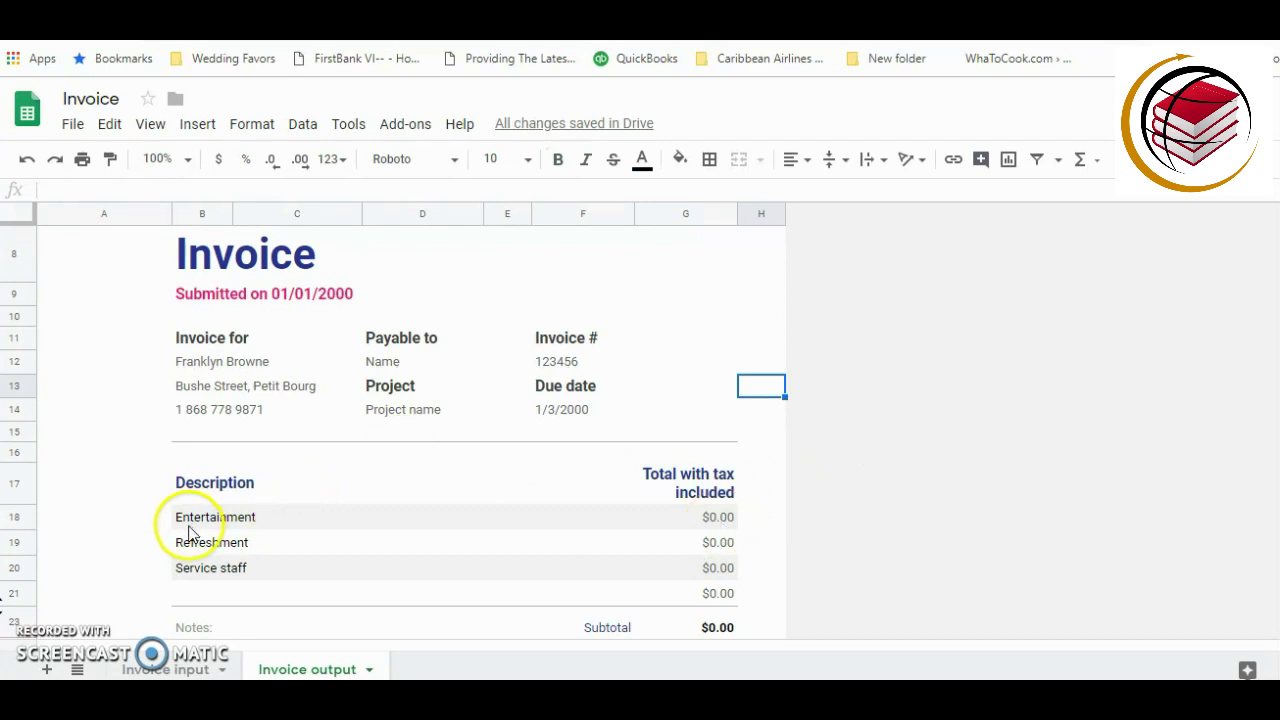
Link G18 to the Entertainment tax-inclusive total, 'Invoice input'!G9.
{"action": "left_click", "coordinate": [716, 522]}
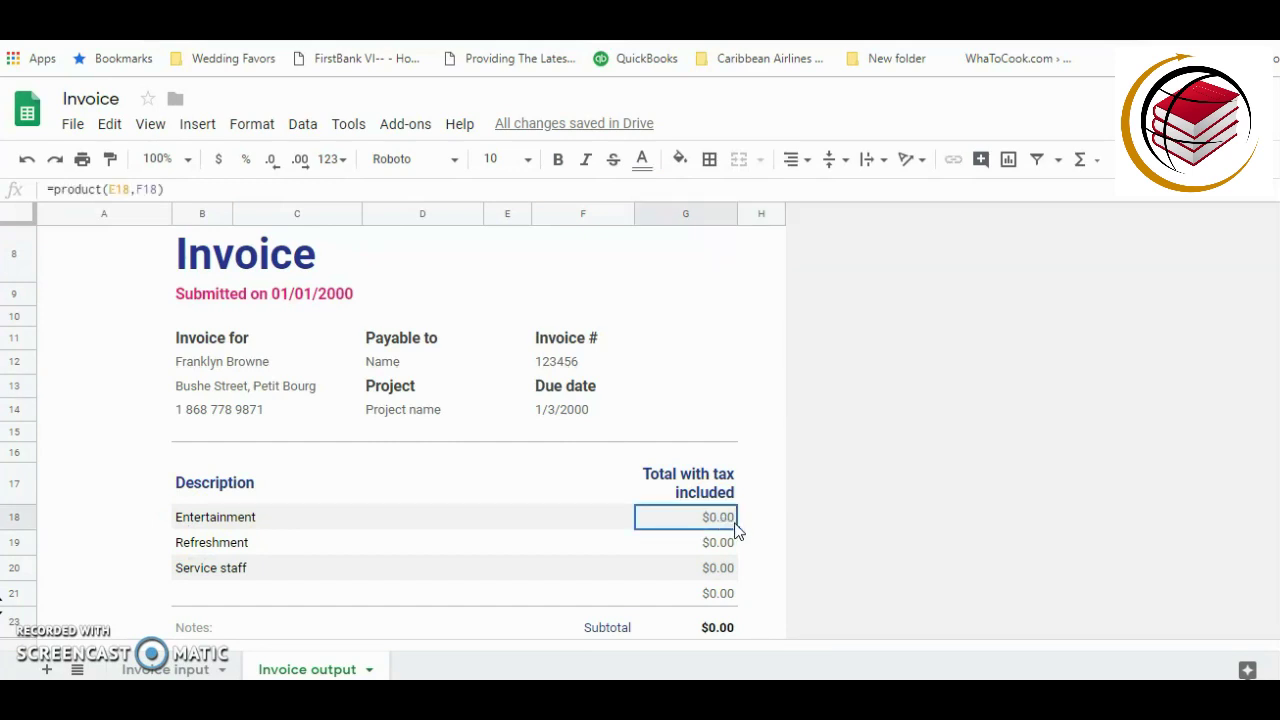
{"action": "type", "text": "+"}
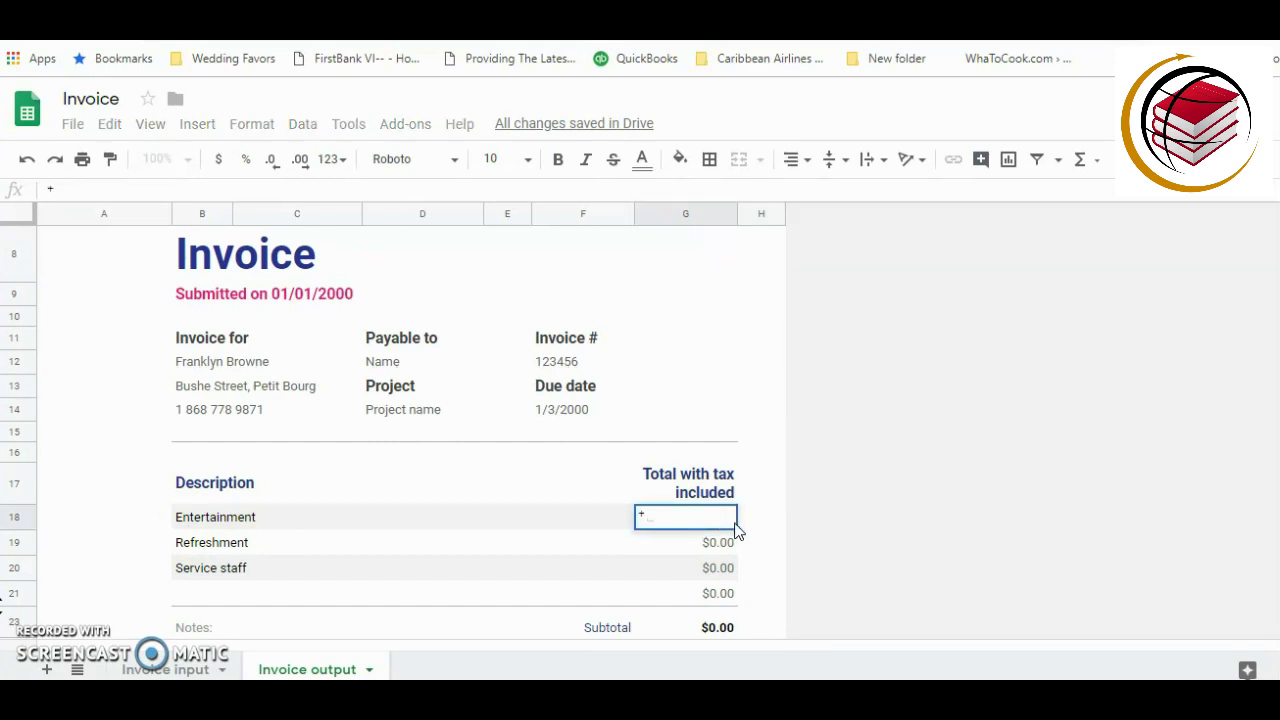
{"action": "left_click", "coordinate": [157, 672]}
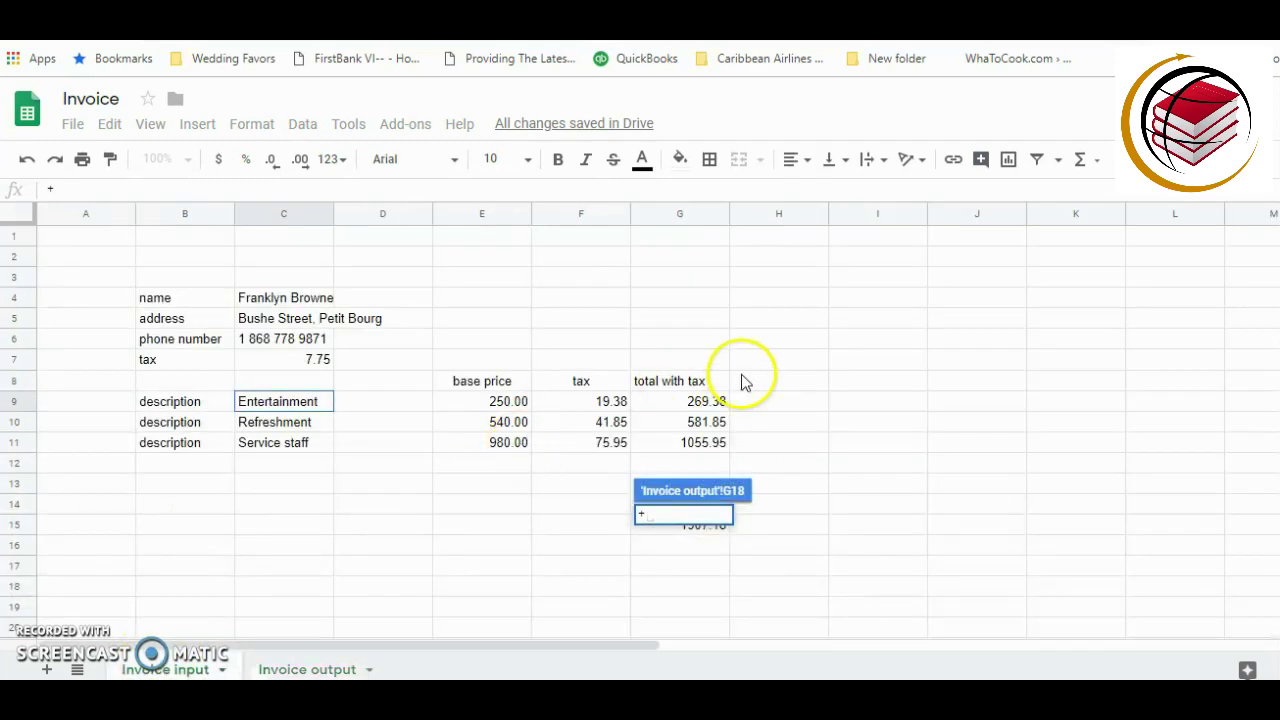
{"action": "left_click", "coordinate": [695, 410]}
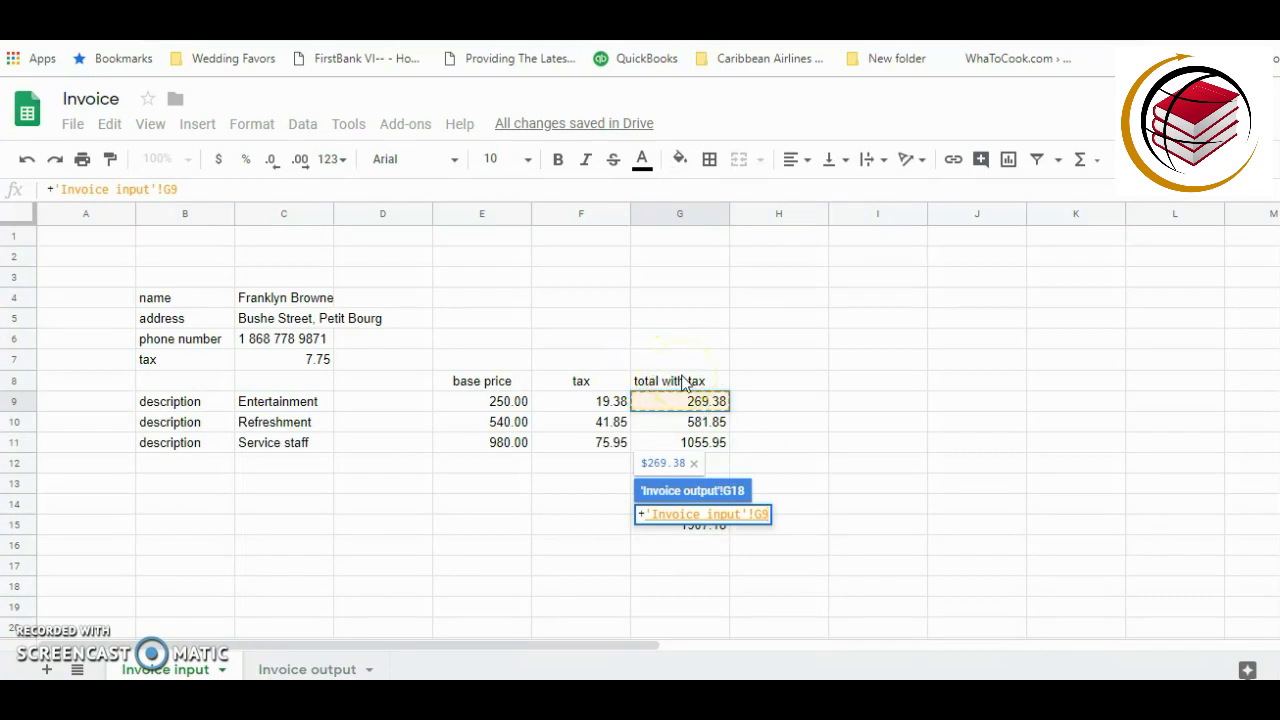
{"action": "key", "text": "Return"}
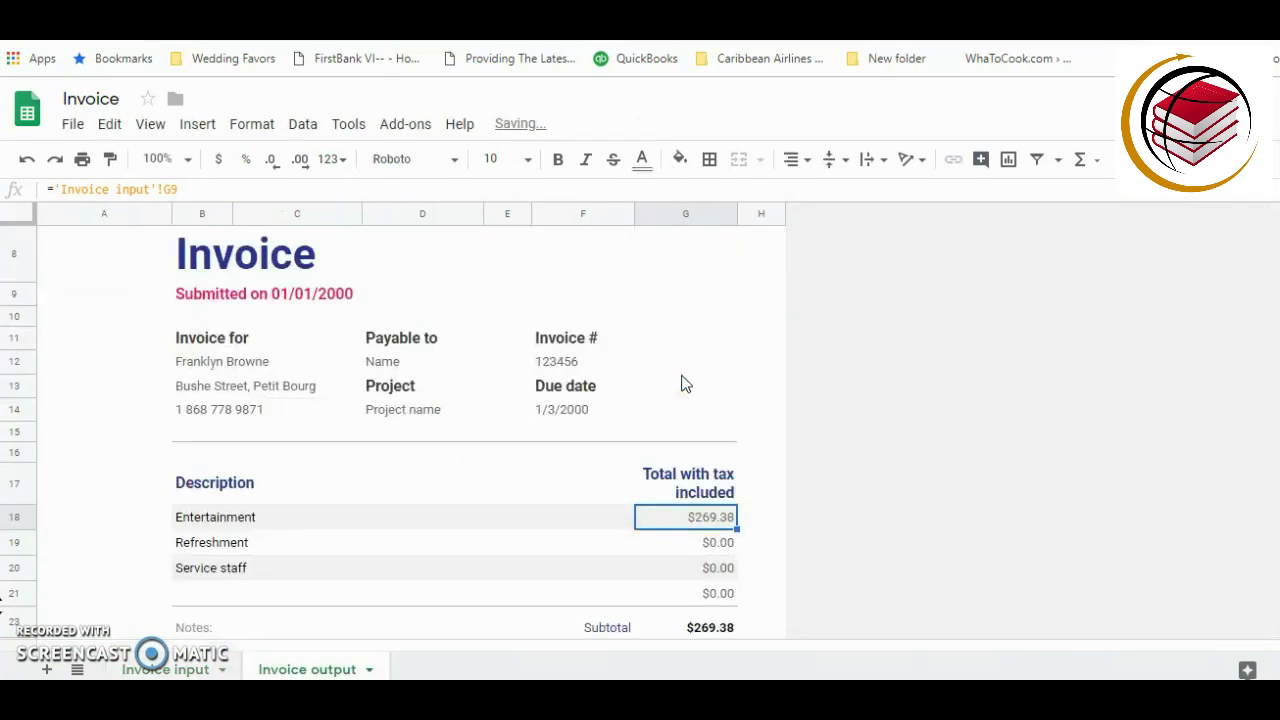
Copy the G18 formula into G19:G20, giving a $1,907.18 subtotal.
{"action": "left_click", "coordinate": [690, 518]}
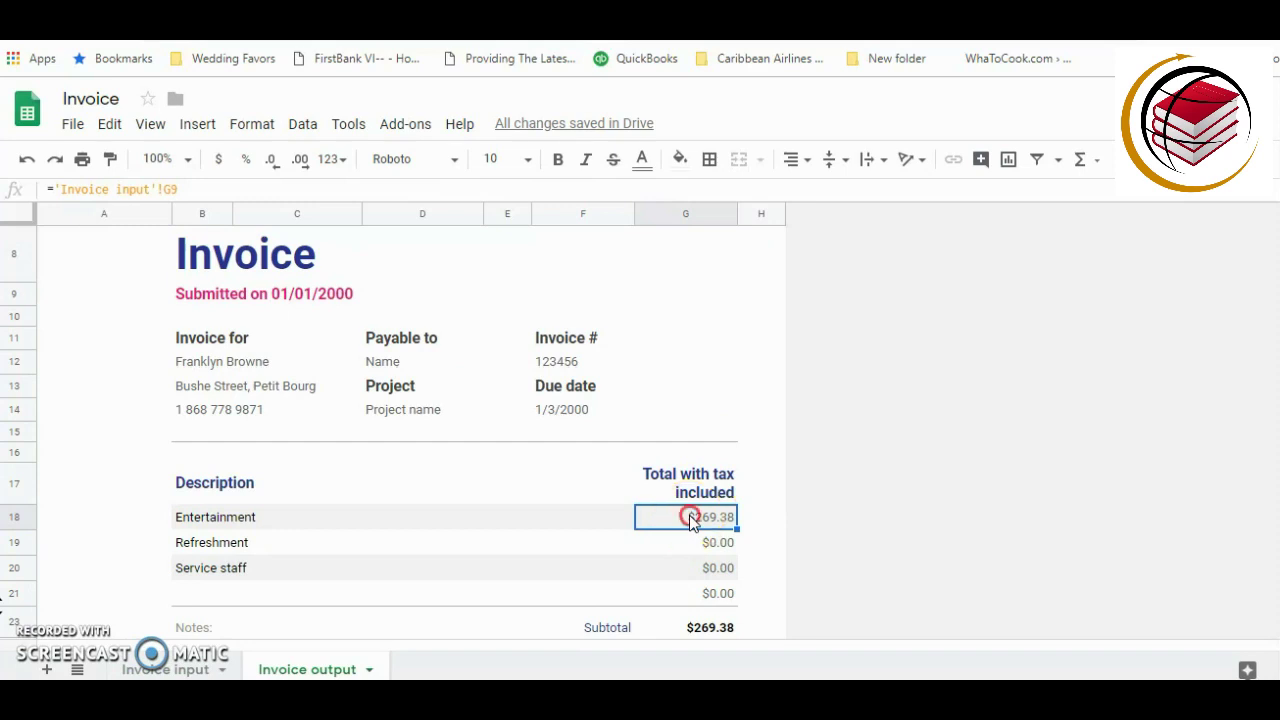
{"action": "right_click", "coordinate": [690, 518]}
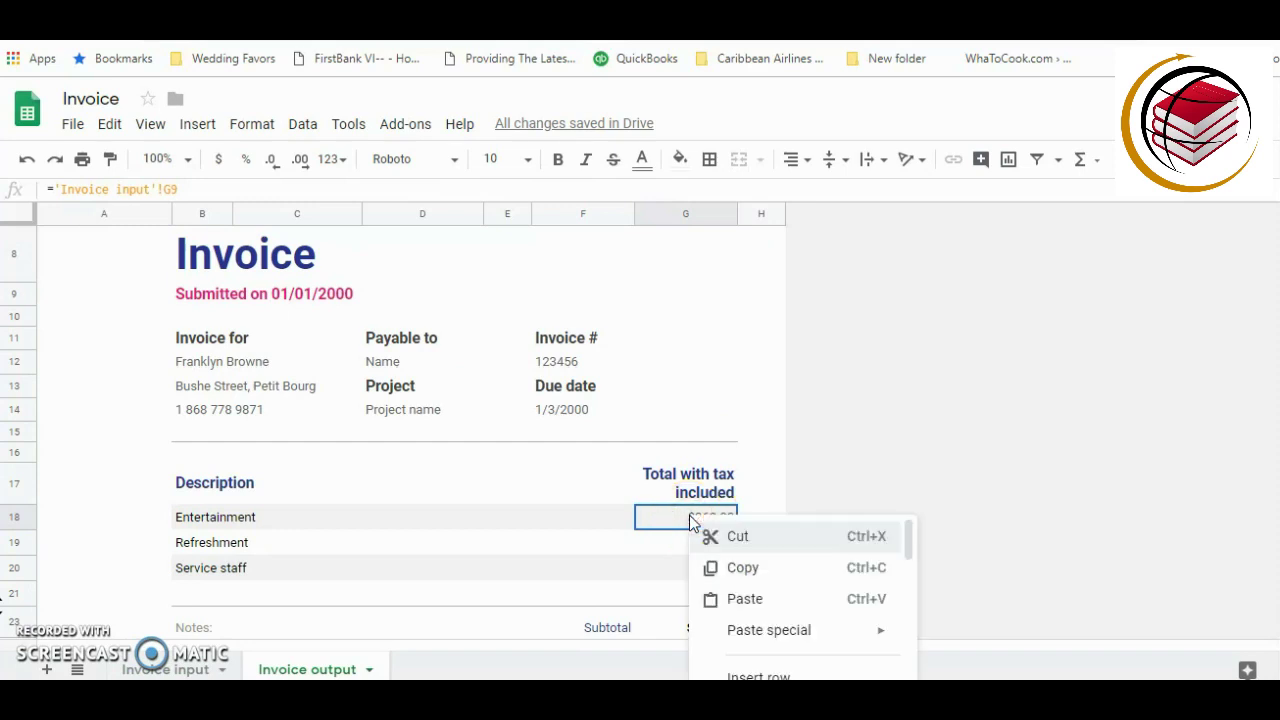
{"action": "left_click", "coordinate": [713, 570]}
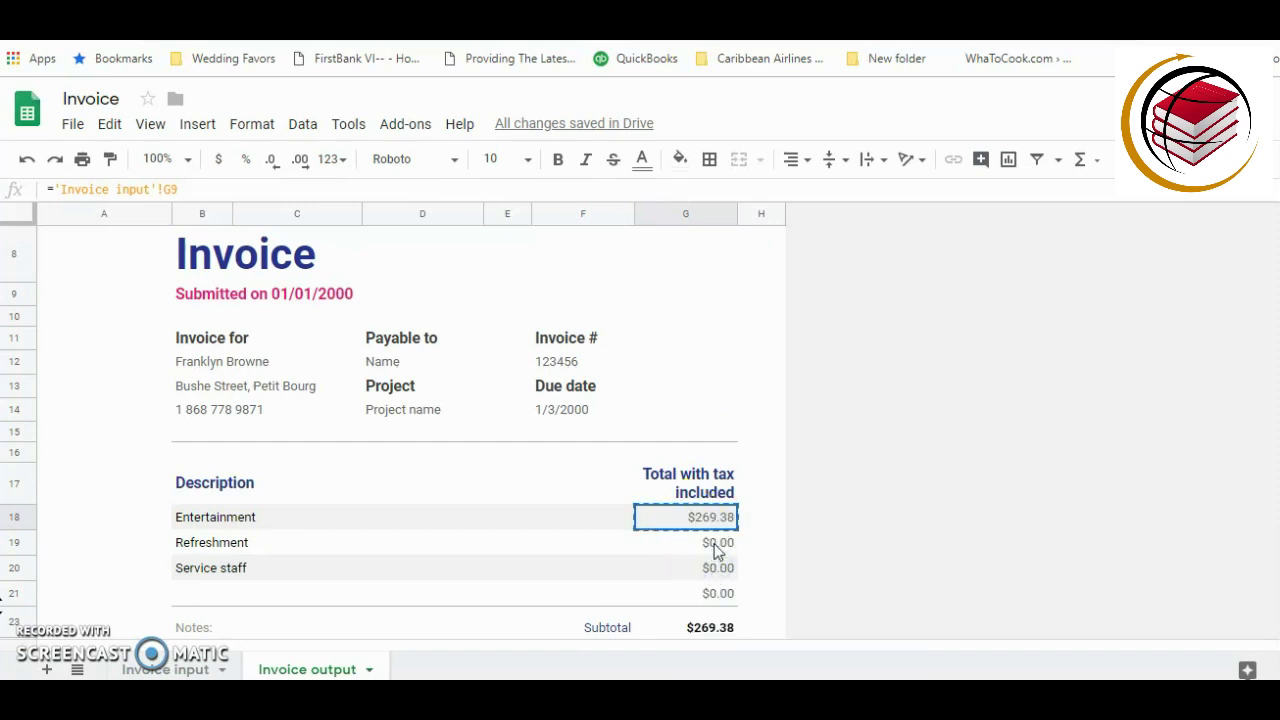
{"action": "left_click", "coordinate": [716, 545]}
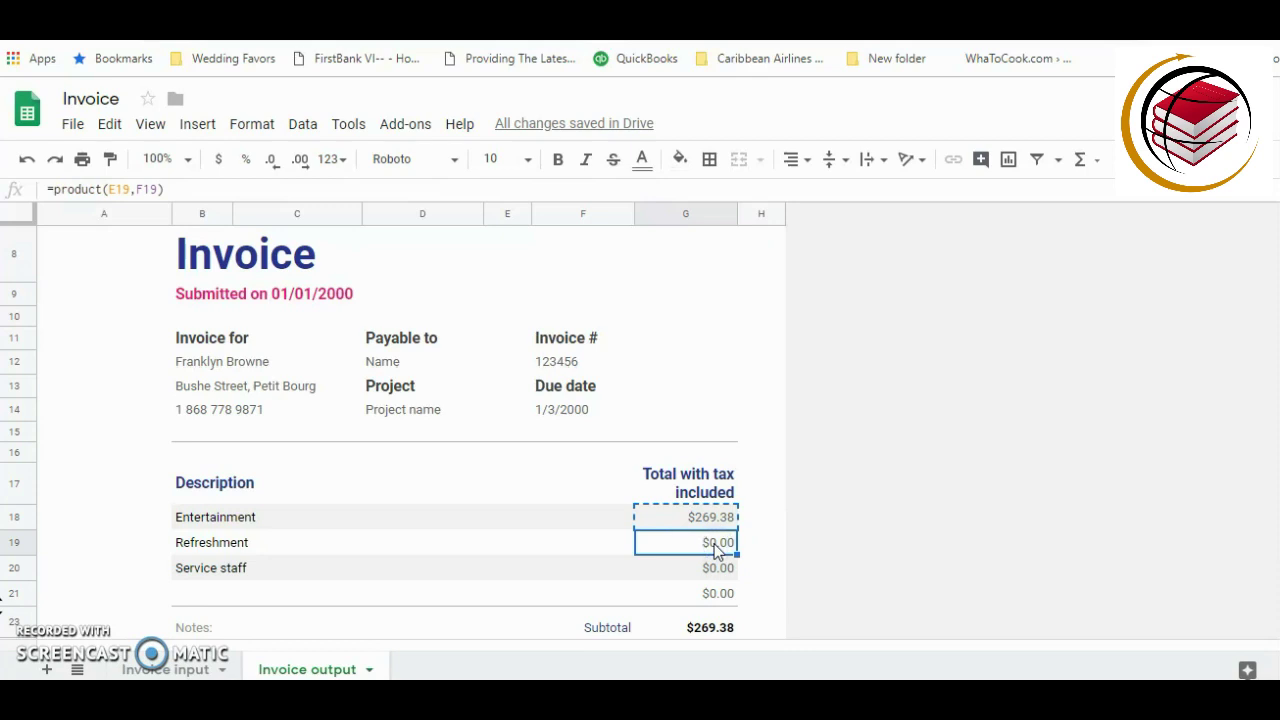
{"action": "key", "text": "shift+Down"}
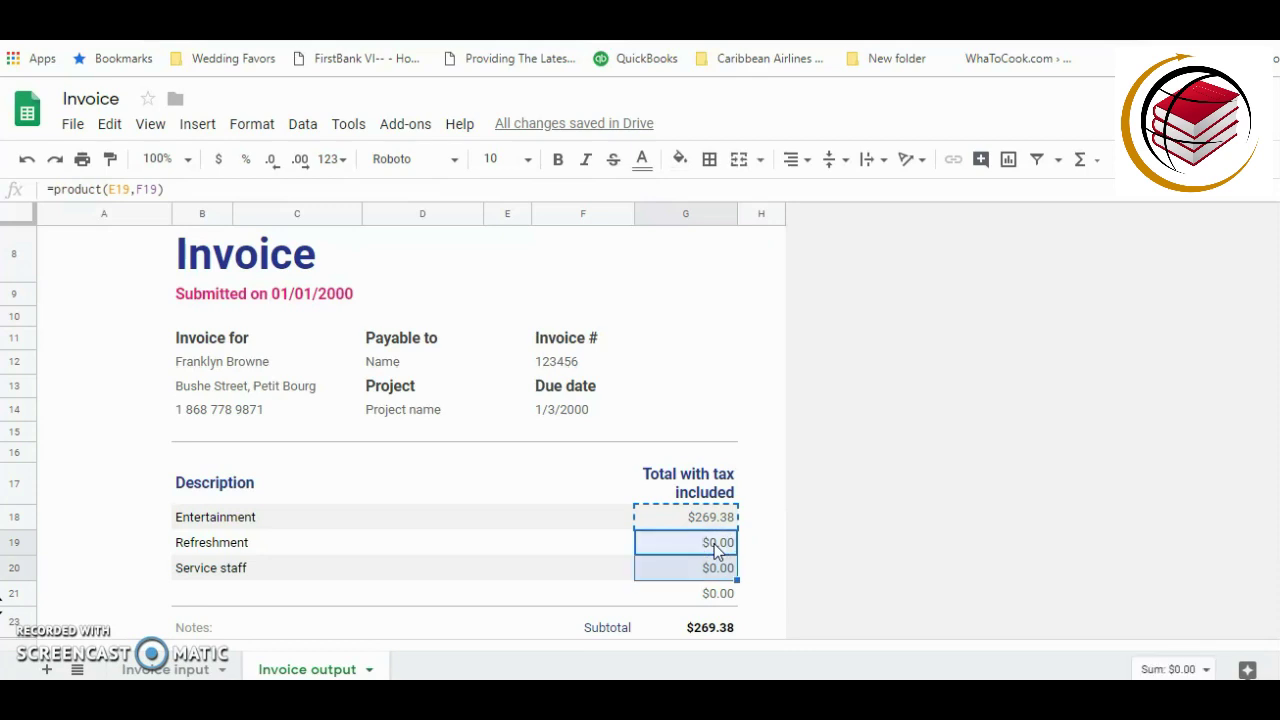
{"action": "right_click", "coordinate": [713, 549]}
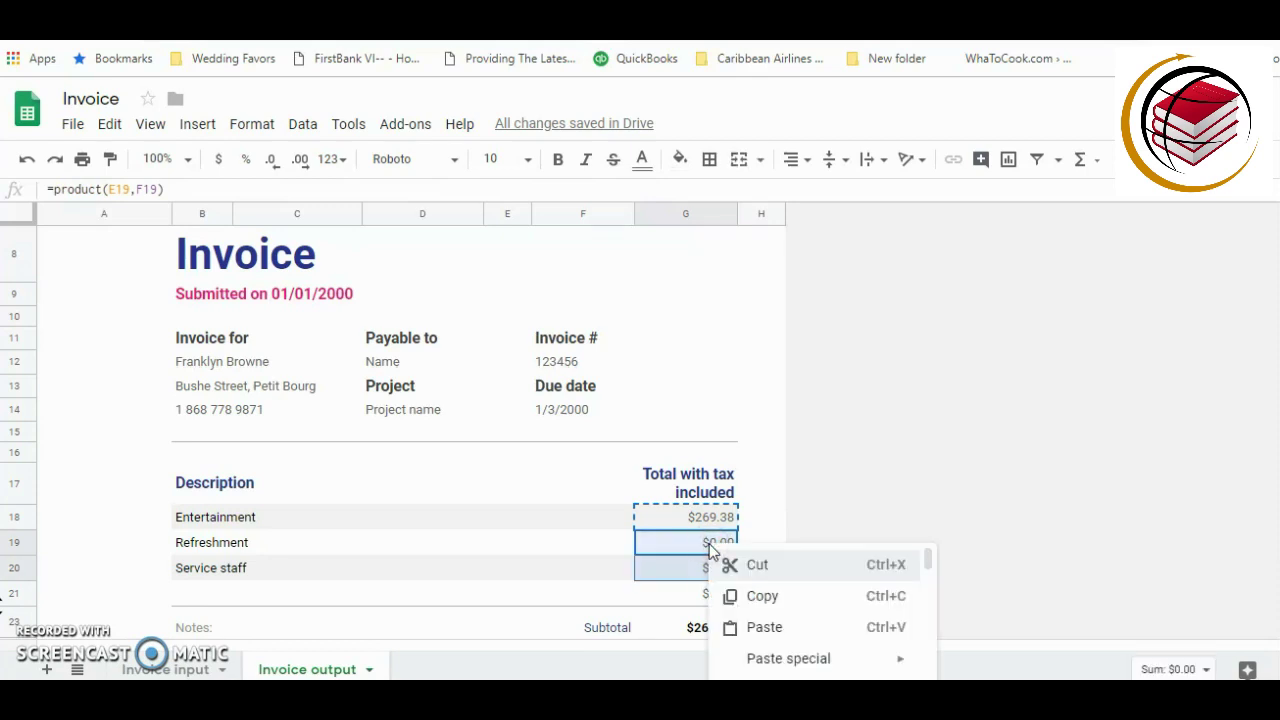
{"action": "left_click", "coordinate": [735, 628]}
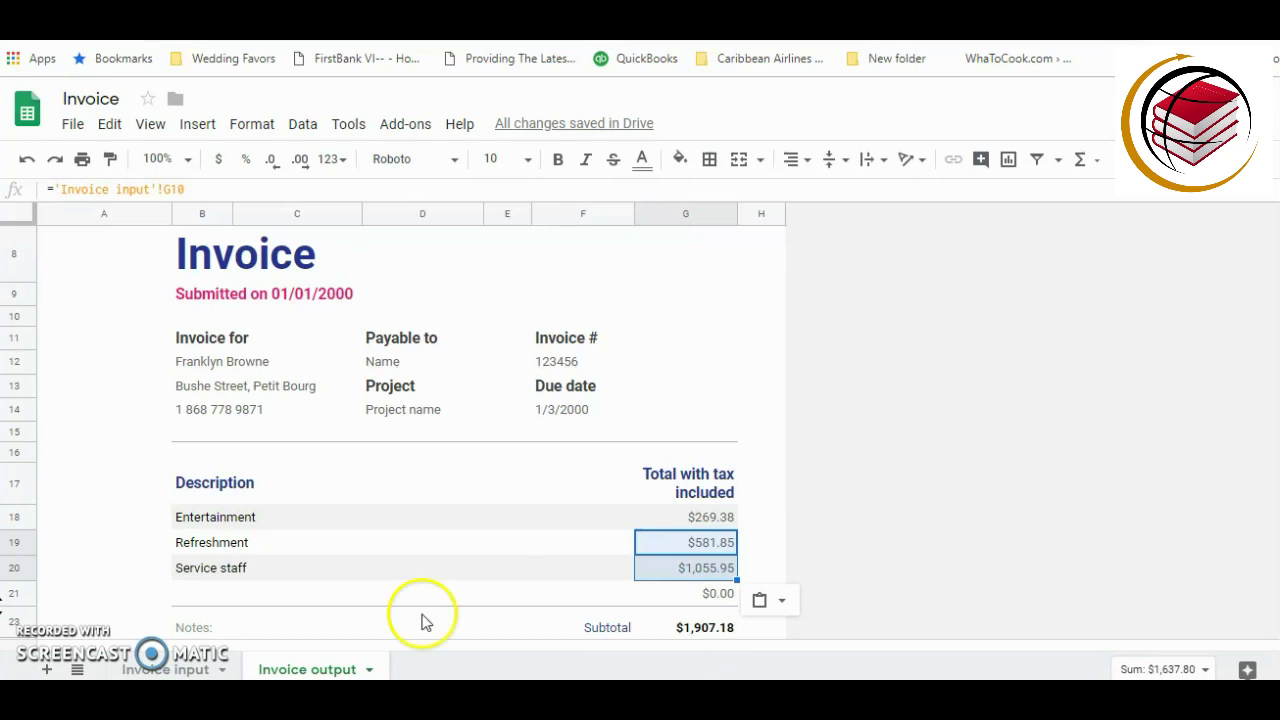
{"action": "left_click", "coordinate": [176, 671]}
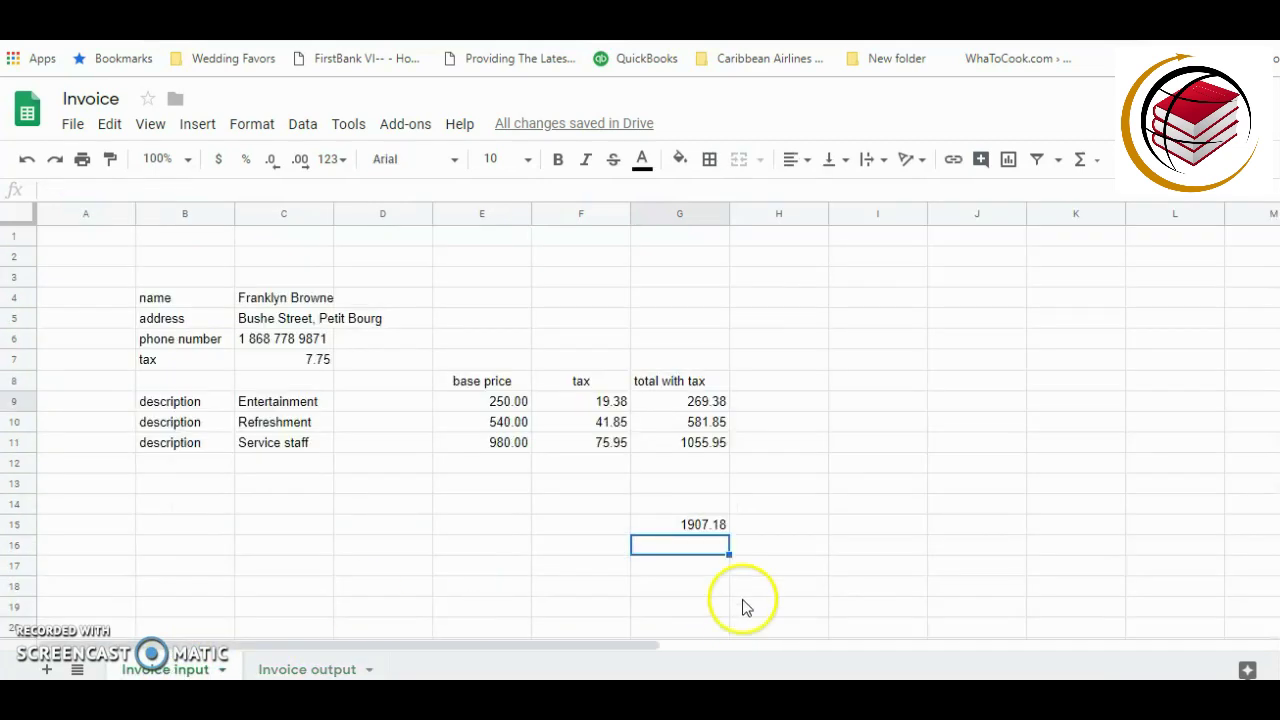
{"action": "left_click", "coordinate": [322, 670]}
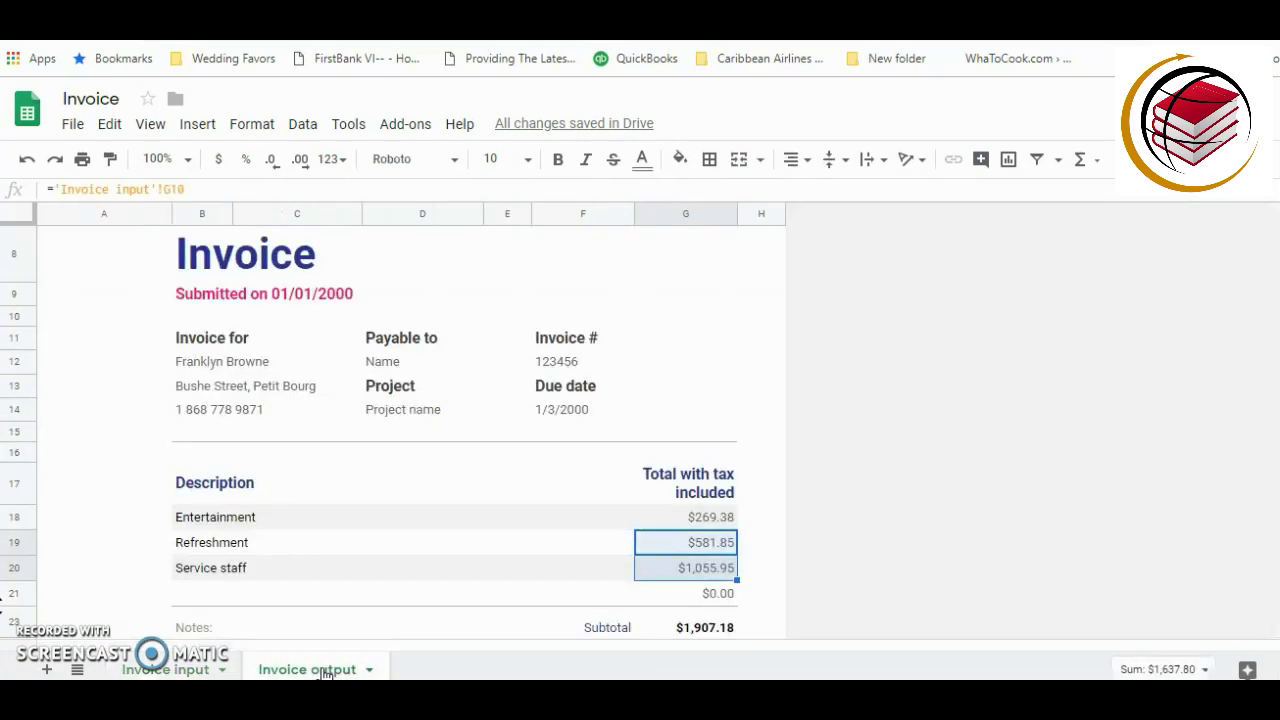
{"action": "left_click", "coordinate": [934, 480]}
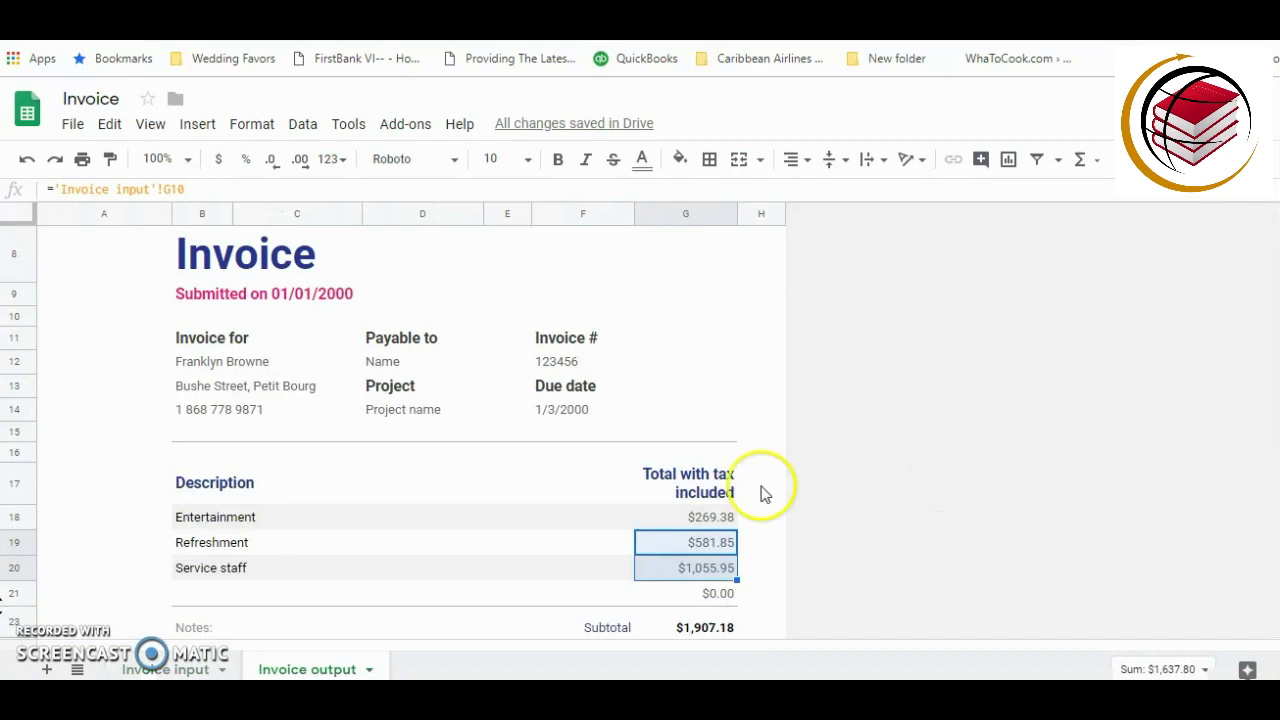
{"action": "left_click", "coordinate": [187, 670]}
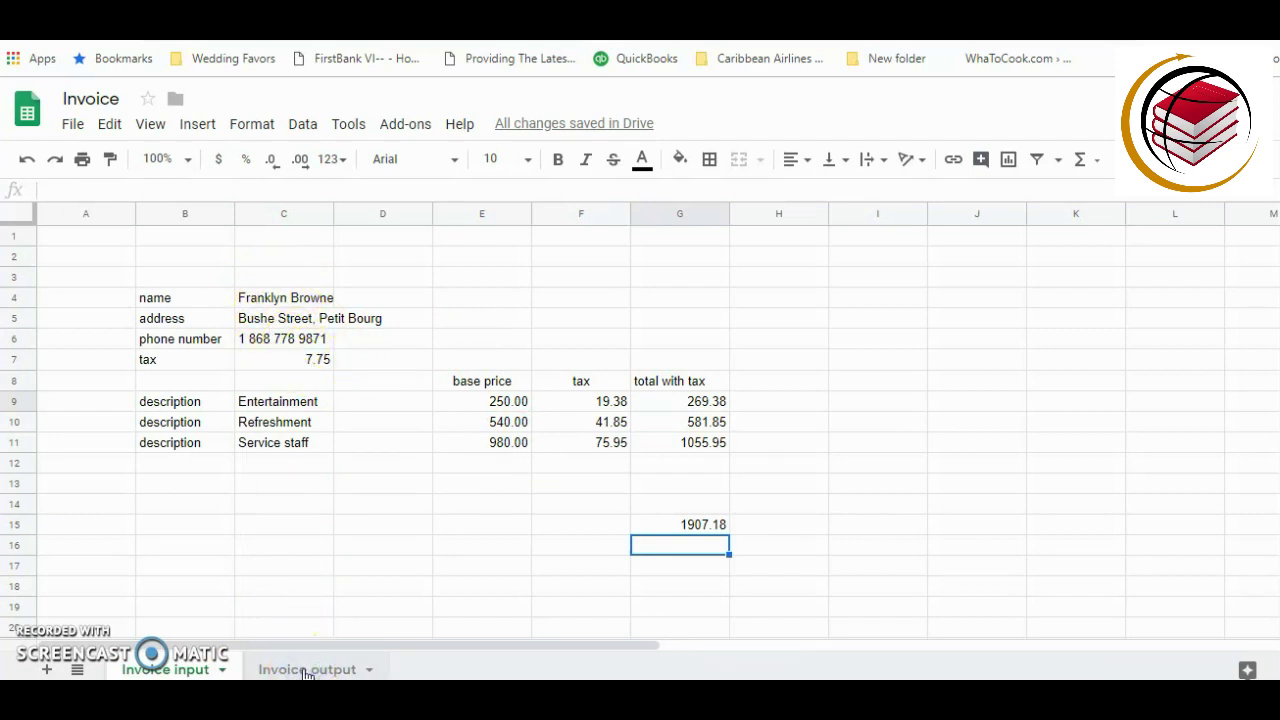
{"action": "left_click", "coordinate": [307, 670]}
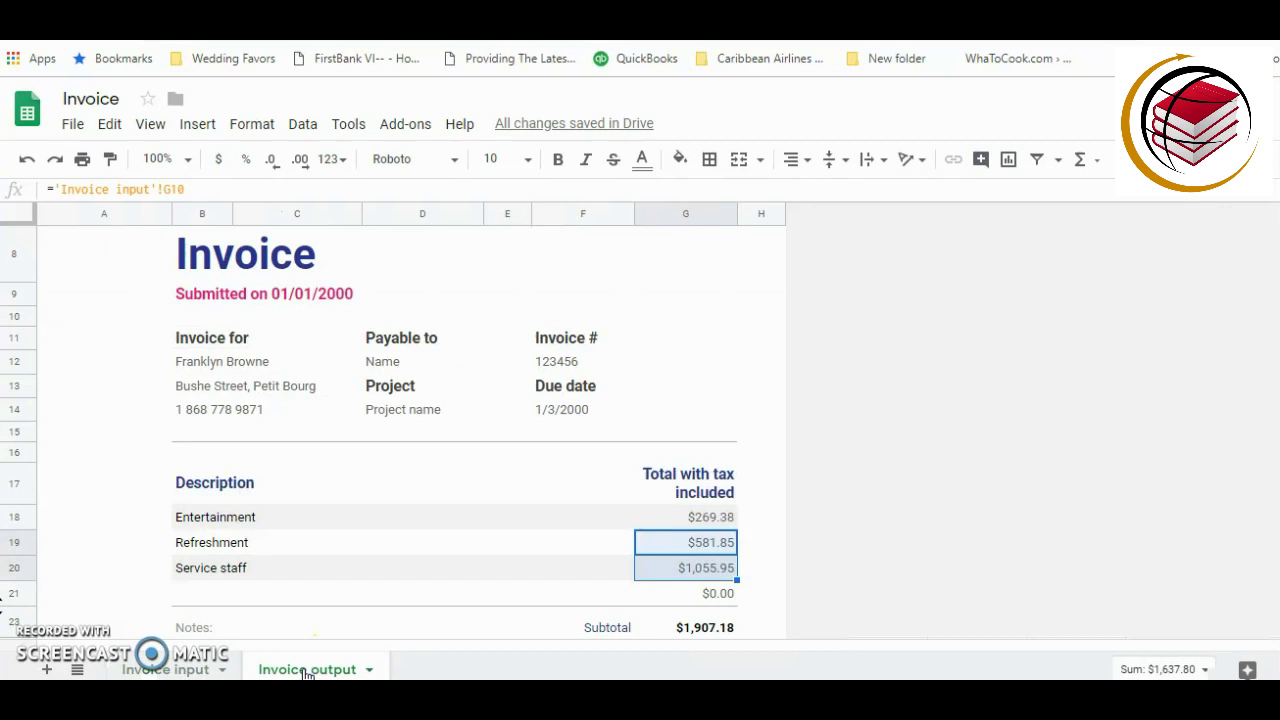
{"action": "left_click", "coordinate": [160, 670]}
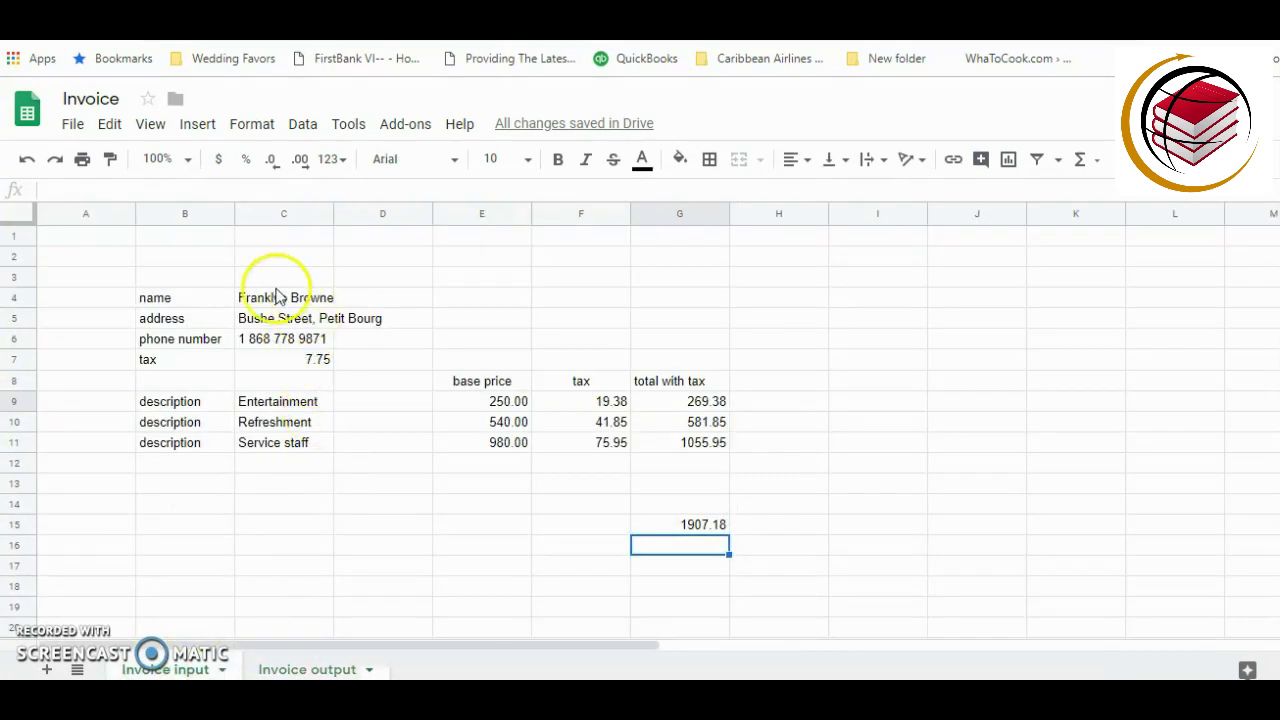
{"action": "key", "text": "ctrl+Page_Down"}
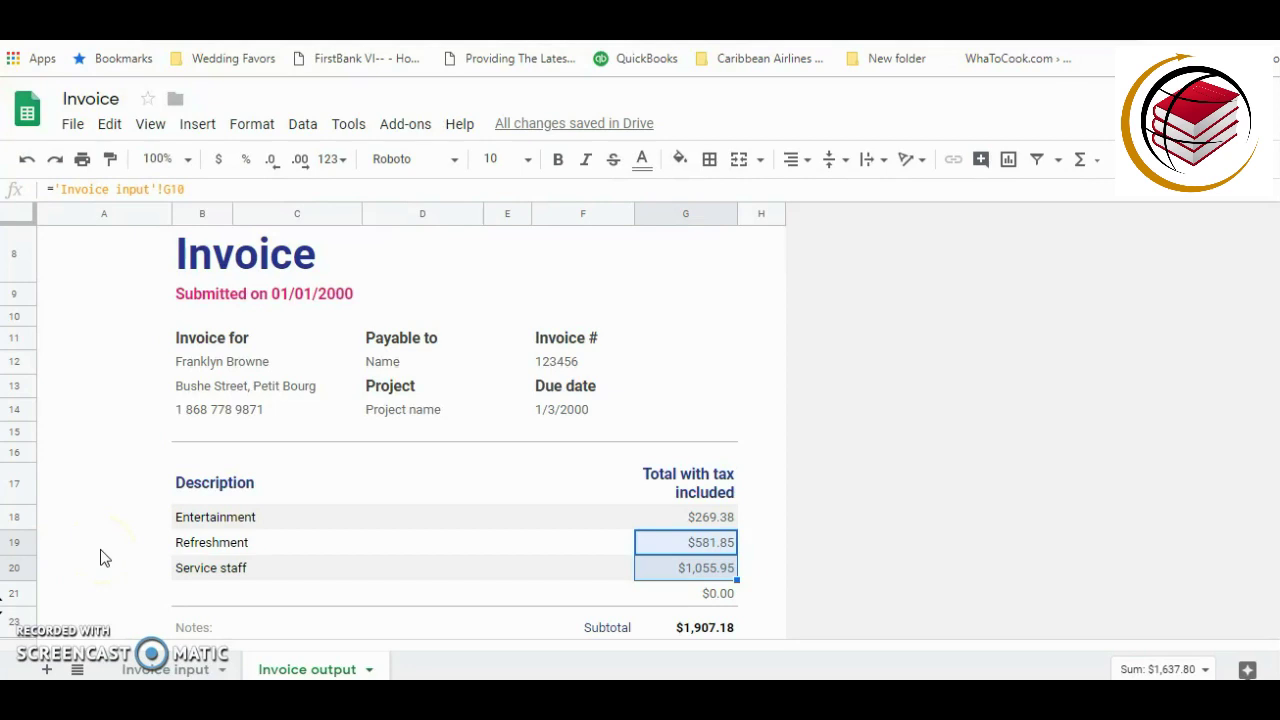
{"action": "left_click", "coordinate": [150, 670]}
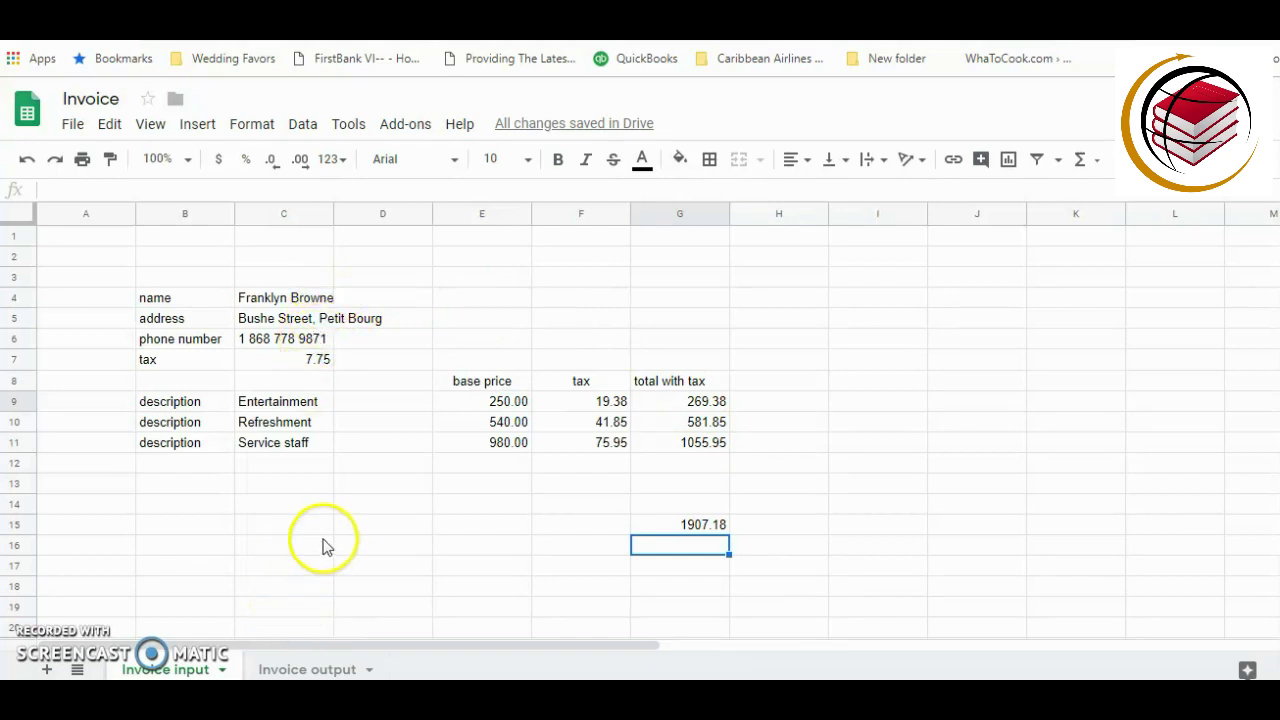
{"action": "left_click", "coordinate": [309, 669]}
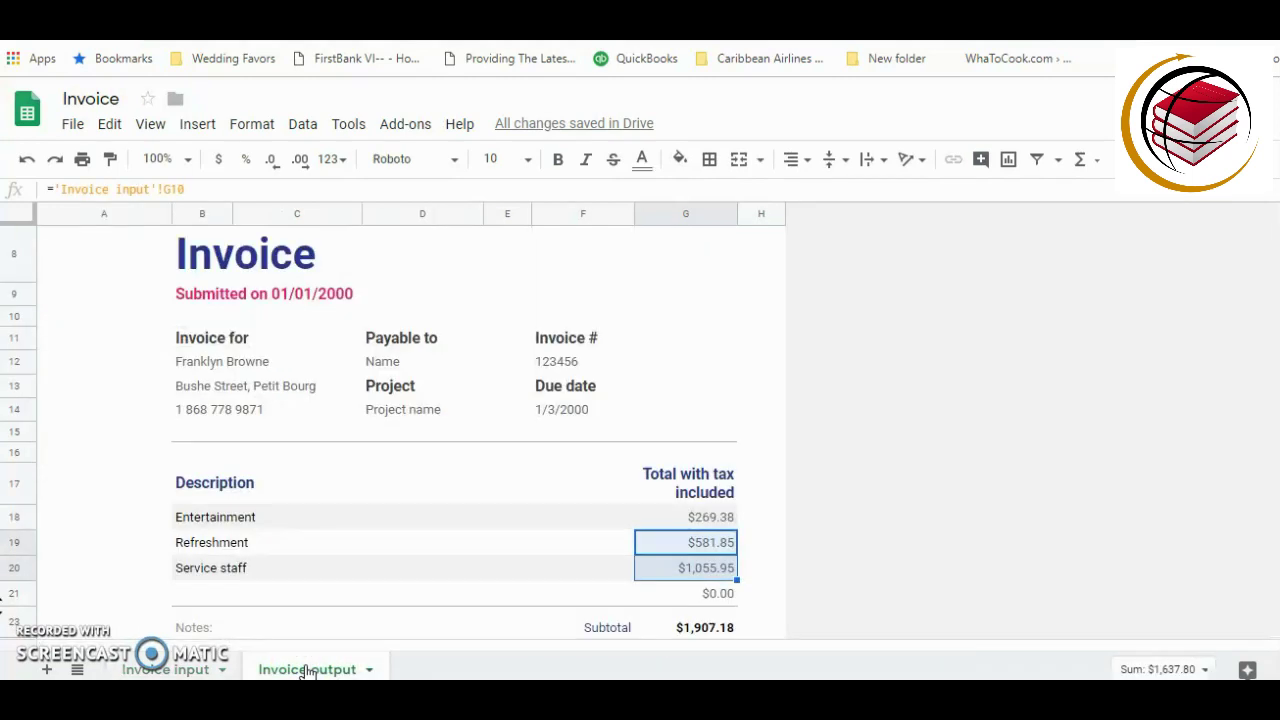